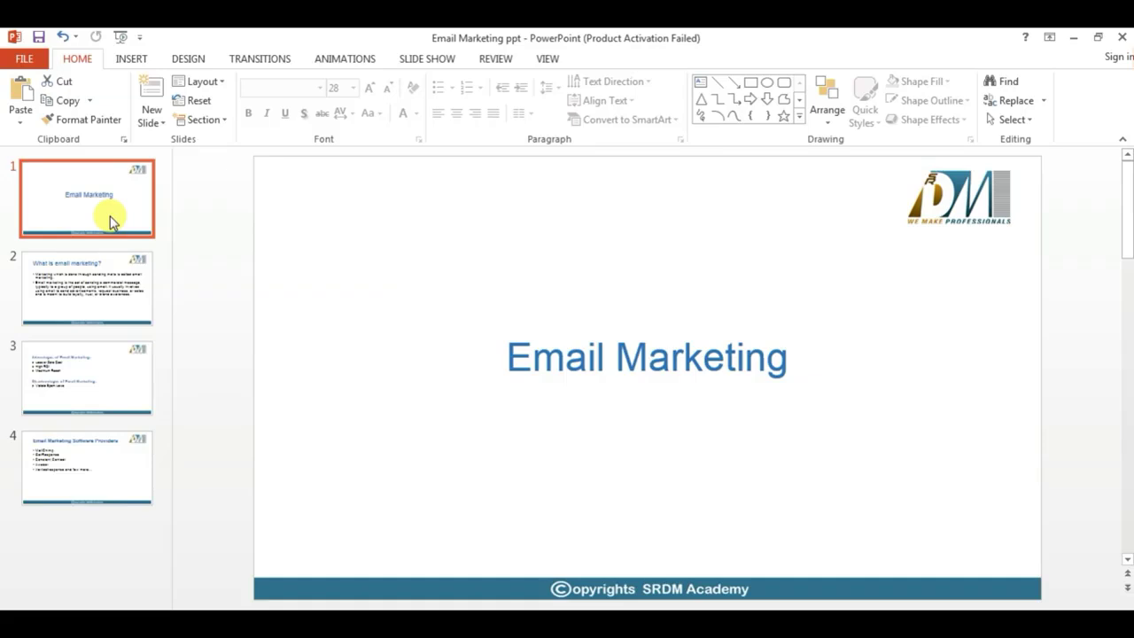
Step: Display slide 2, 'What is email marketing?', with its two definition bullets
left_click(113, 280)
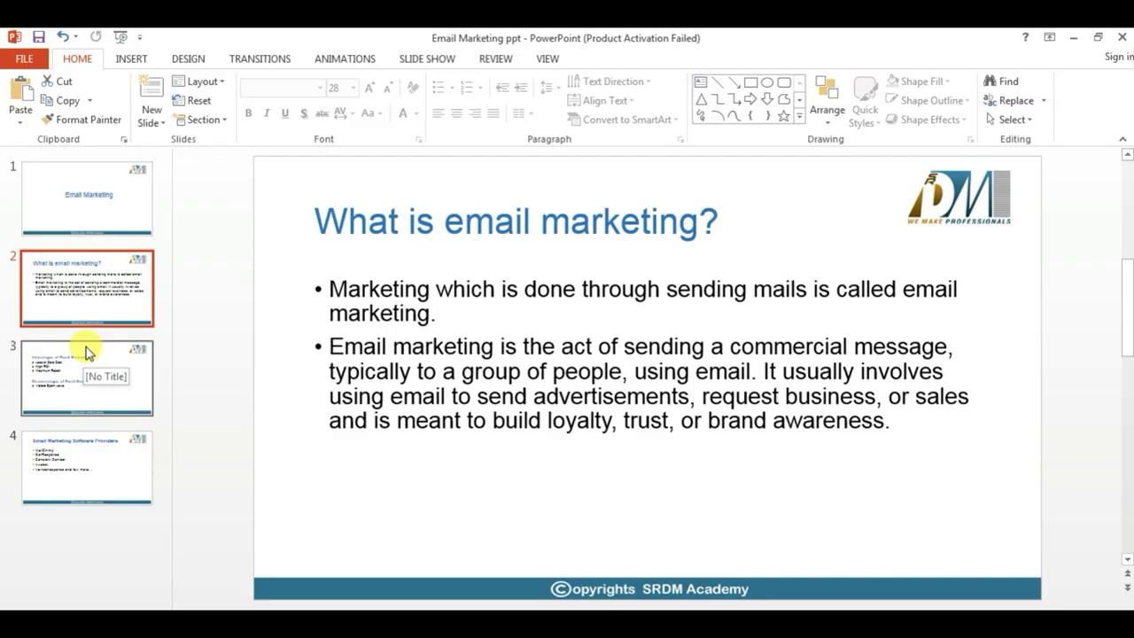
Step: Display slide 3, listing three email marketing advantages and the Violate Spam Laws disadvantage
left_click(87, 352)
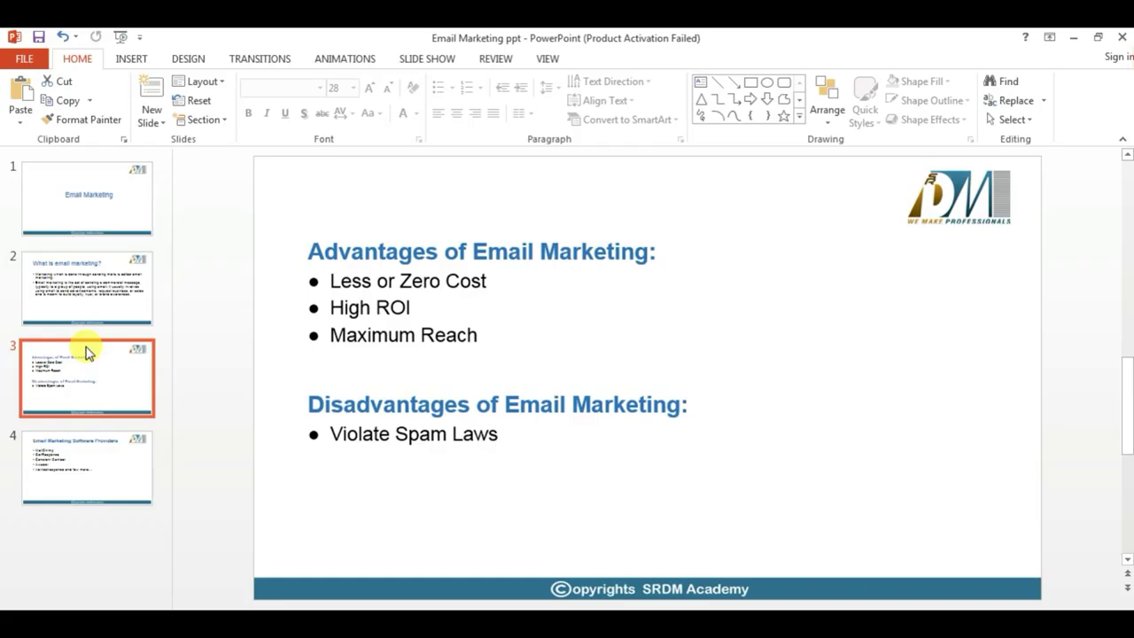
Step: Display slide 4, Email Marketing Software Providers
left_click(65, 479)
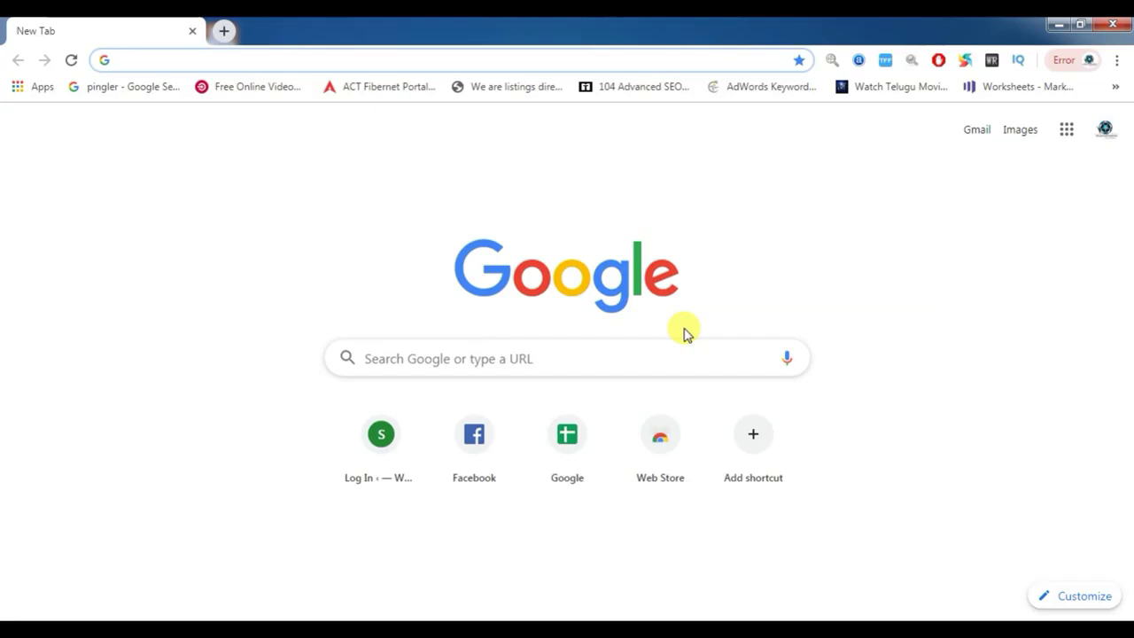
Step: Google 'mailchimp' and open the official MailChimp site at mailchimp.com from the results
type("mailchimp")
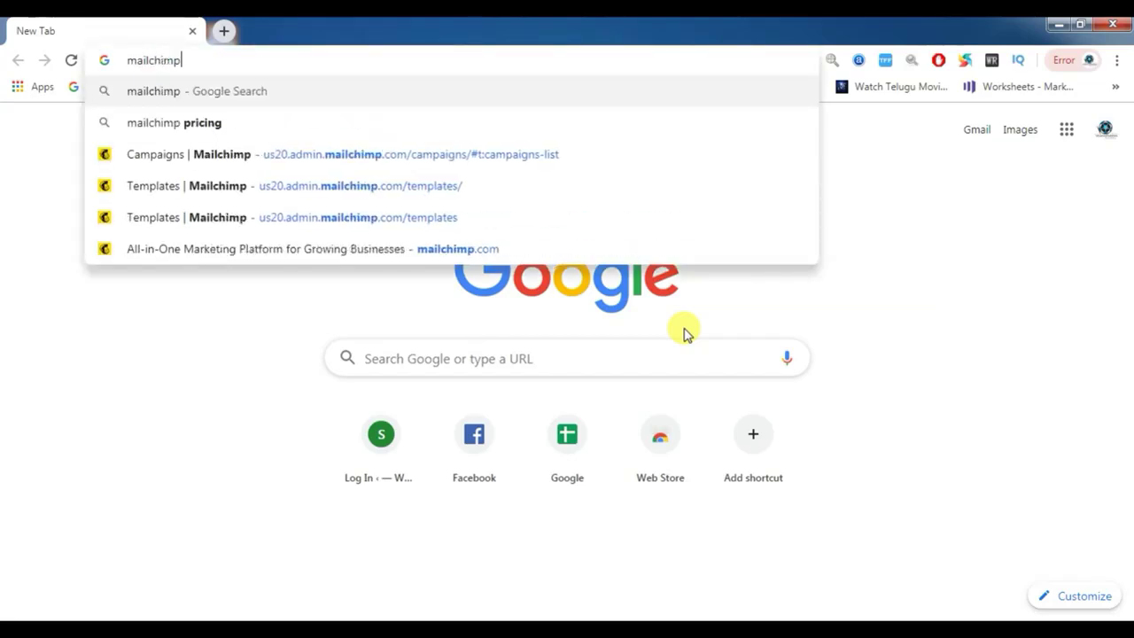
key("Return")
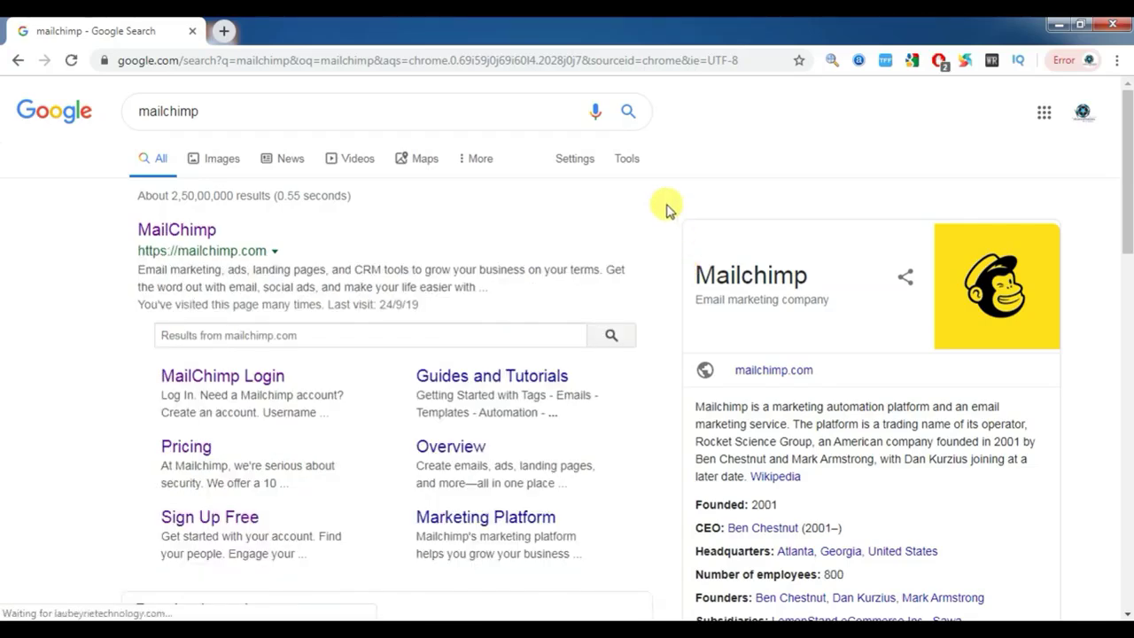
scroll(666, 210, "down", 1)
scroll(666, 210, "down", 3)
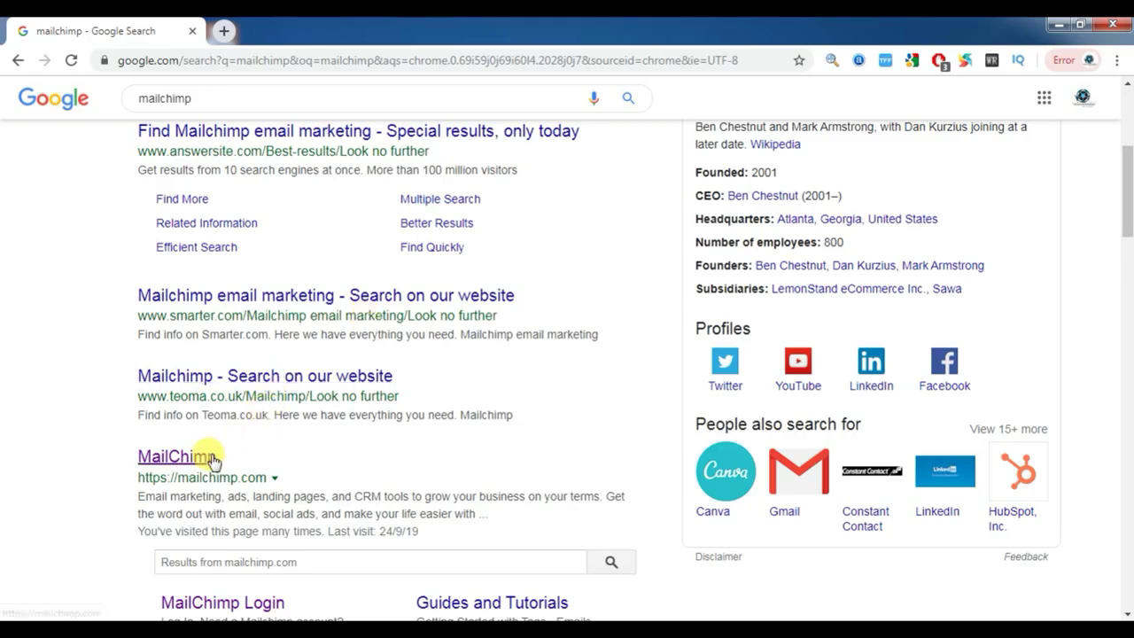
left_click(210, 459)
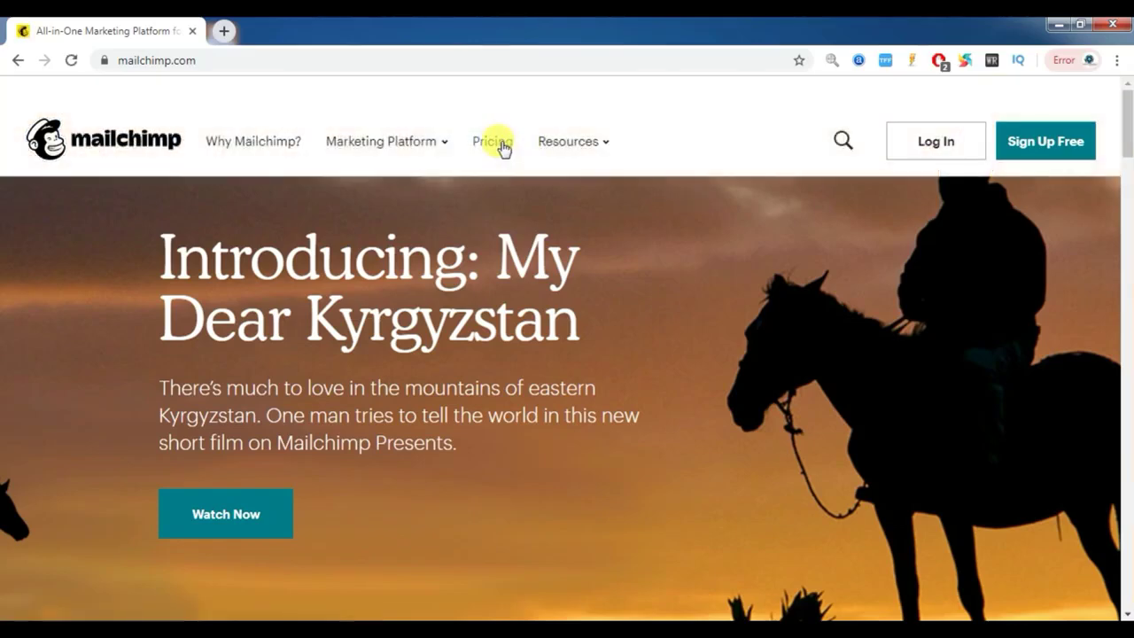
Step: Review the Premium, Standard, Essentials and Free plans on Mailchimp's Pricing page
left_click(501, 146)
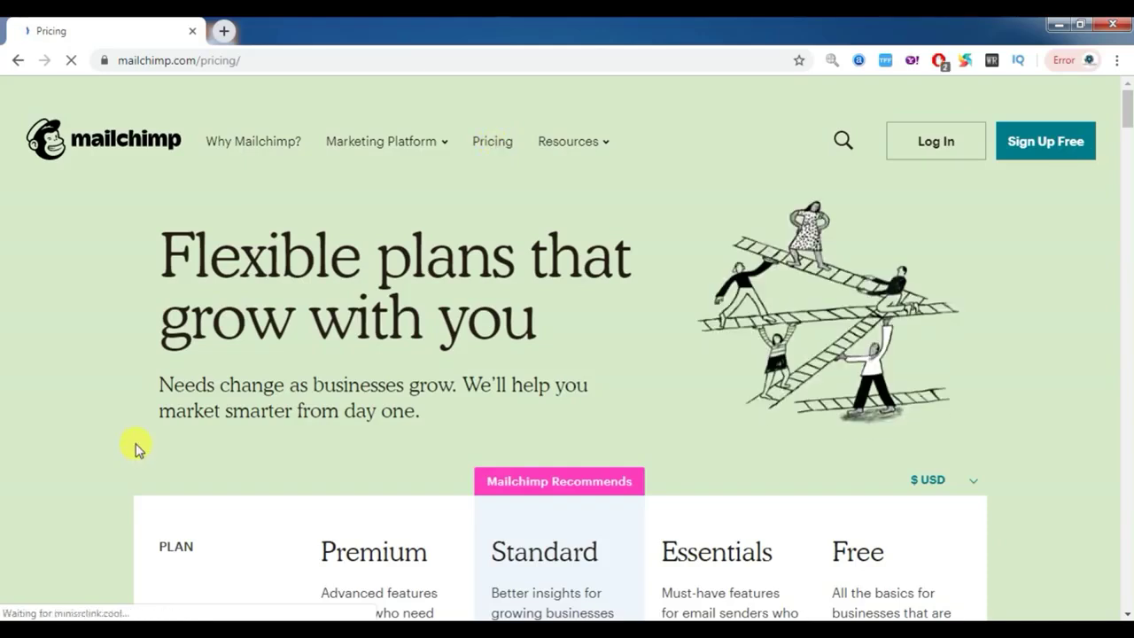
scroll(135, 449, "down", 5)
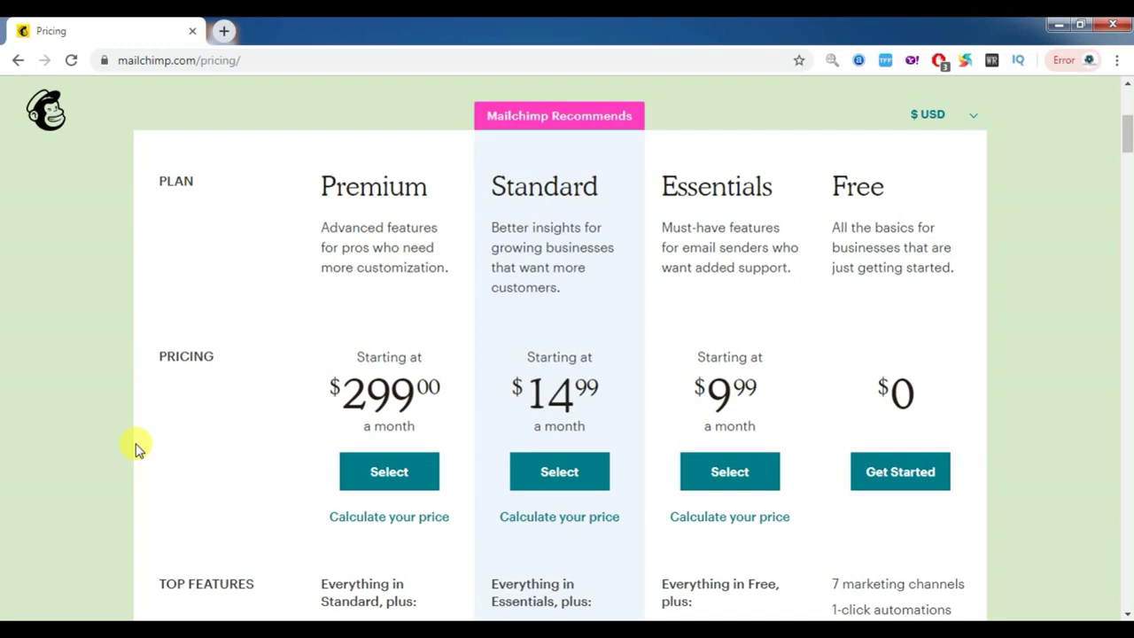
scroll(135, 449, "down", 4)
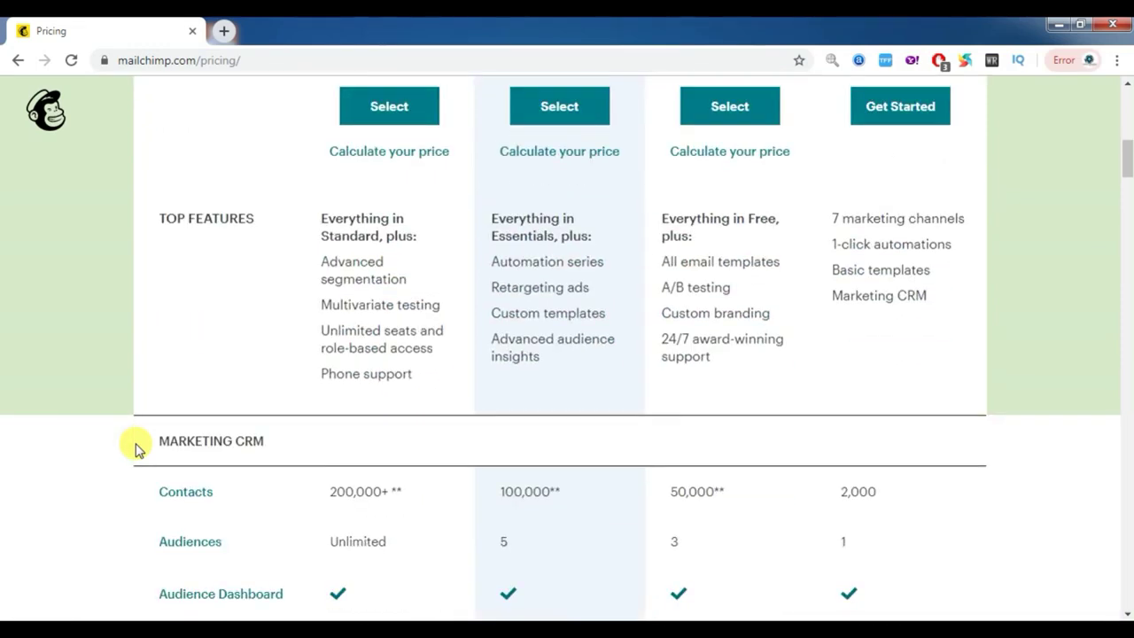
scroll(135, 449, "down", 1)
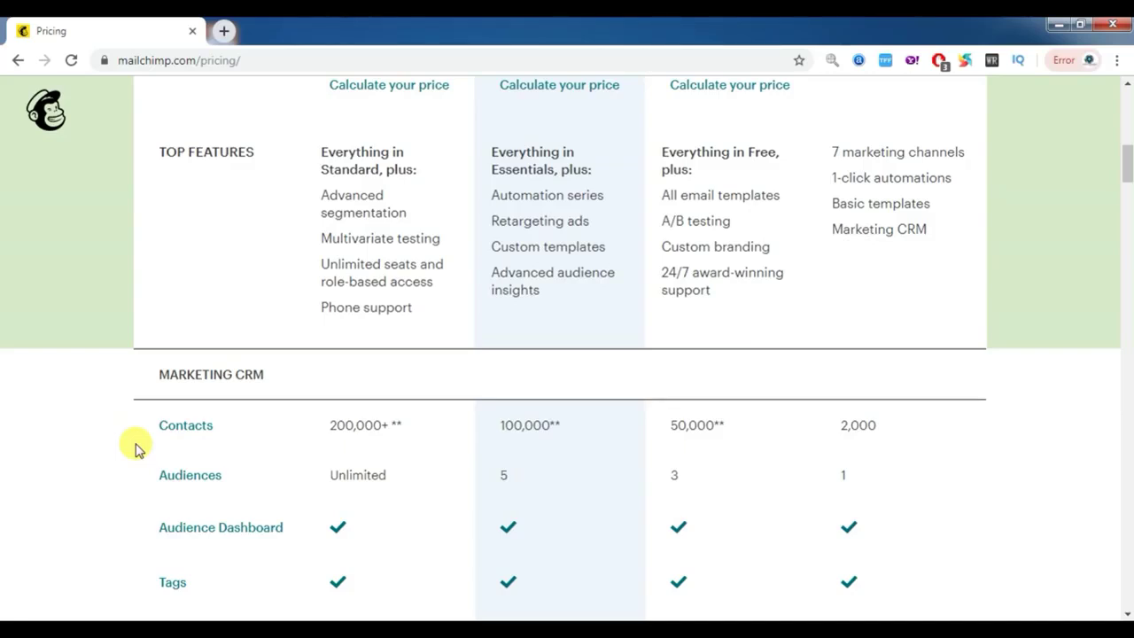
scroll(135, 449, "up", 10)
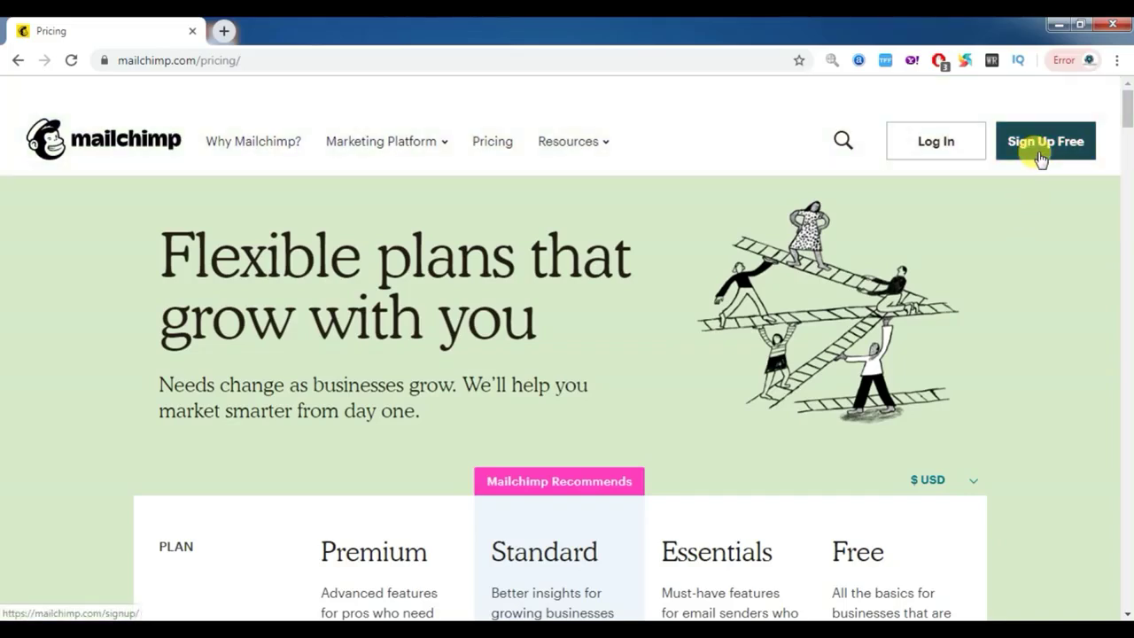
Step: Glance at the Sign Up Free form, then return and open Mailchimp's Log In page
left_click(1041, 159)
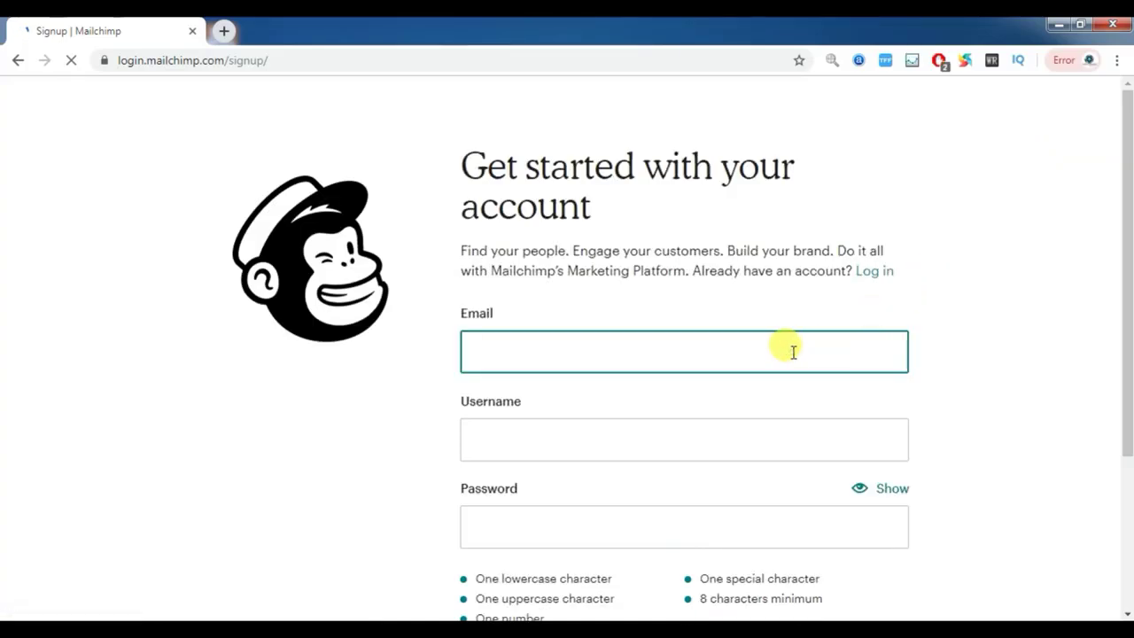
left_click(676, 456)
left_click(607, 567)
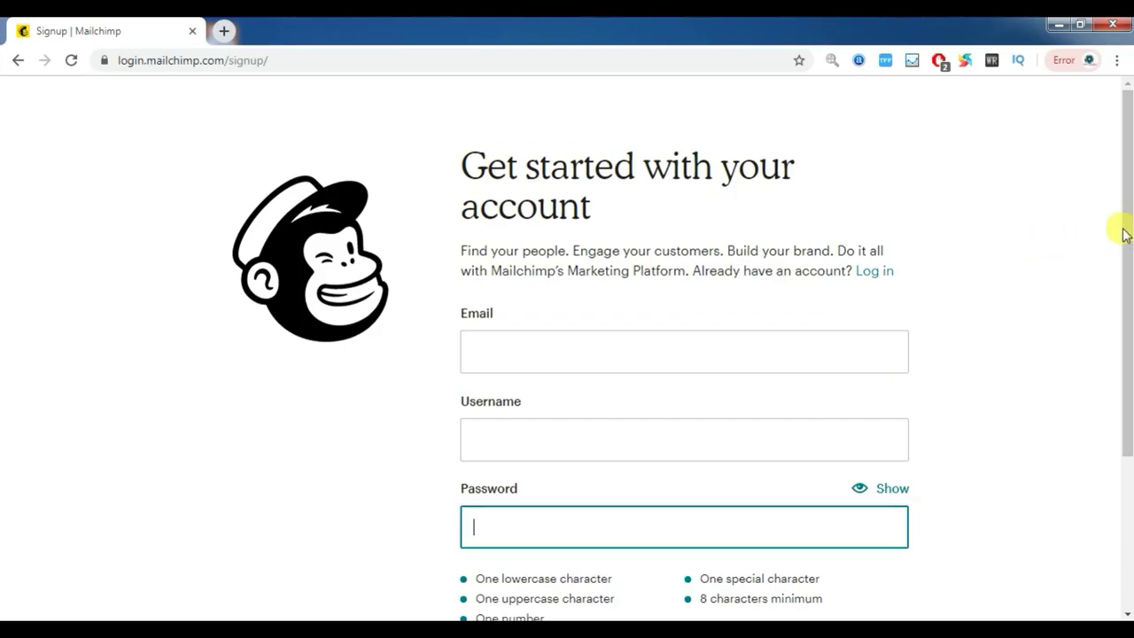
left_click(19, 62)
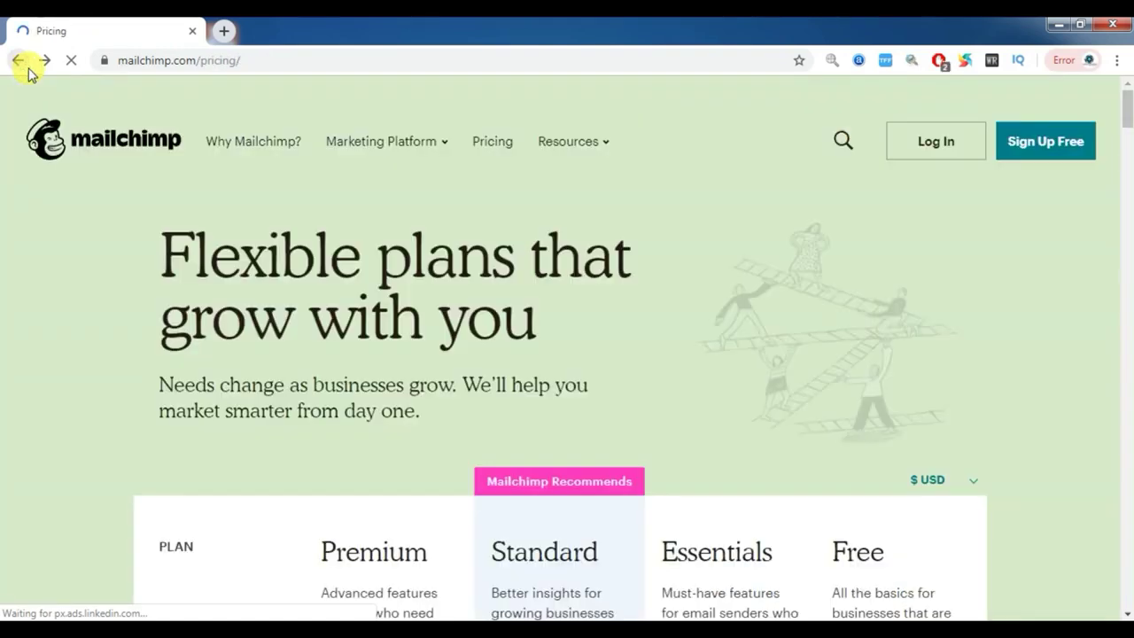
left_click(921, 149)
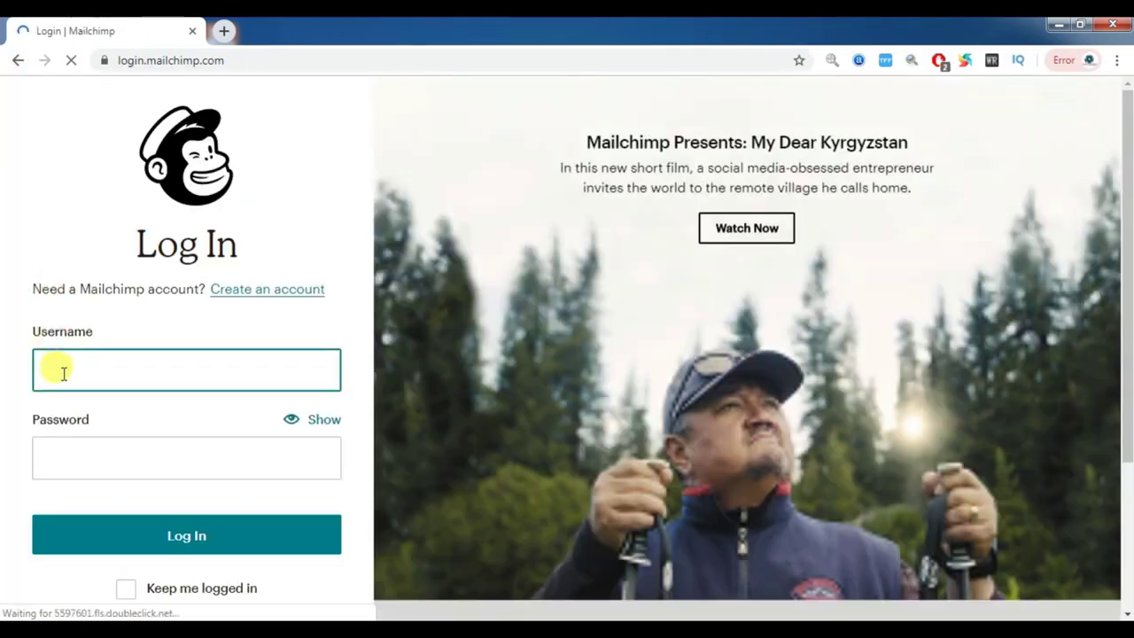
Step: Log in with the saved username and account password, deferring the security-information setup
left_click(62, 372)
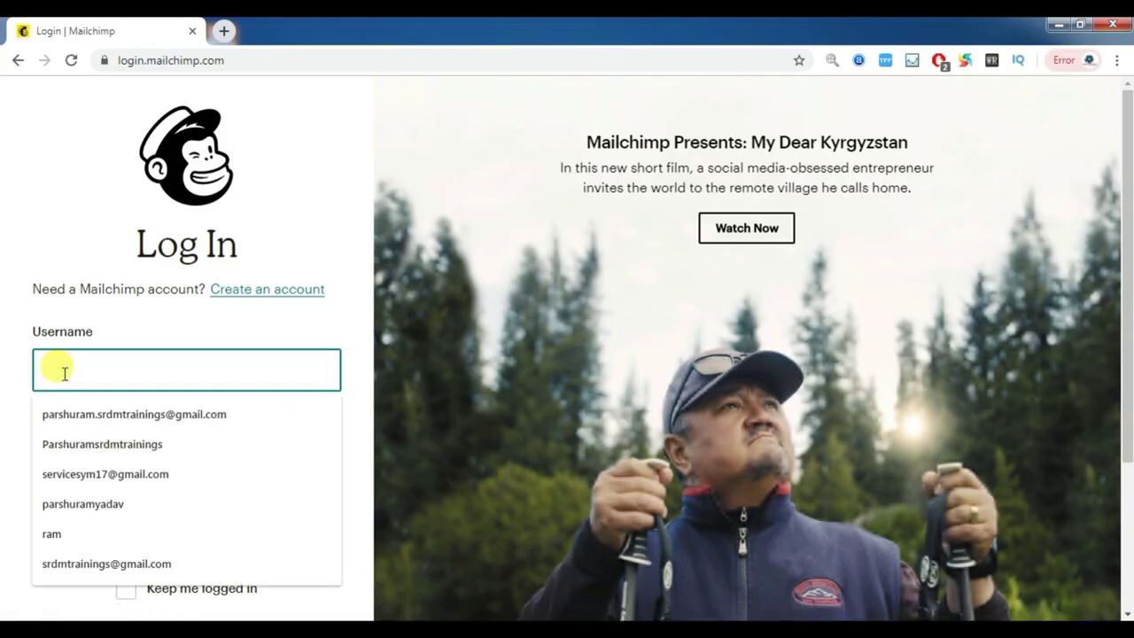
key("Down")
key("Down")
key("Tab")
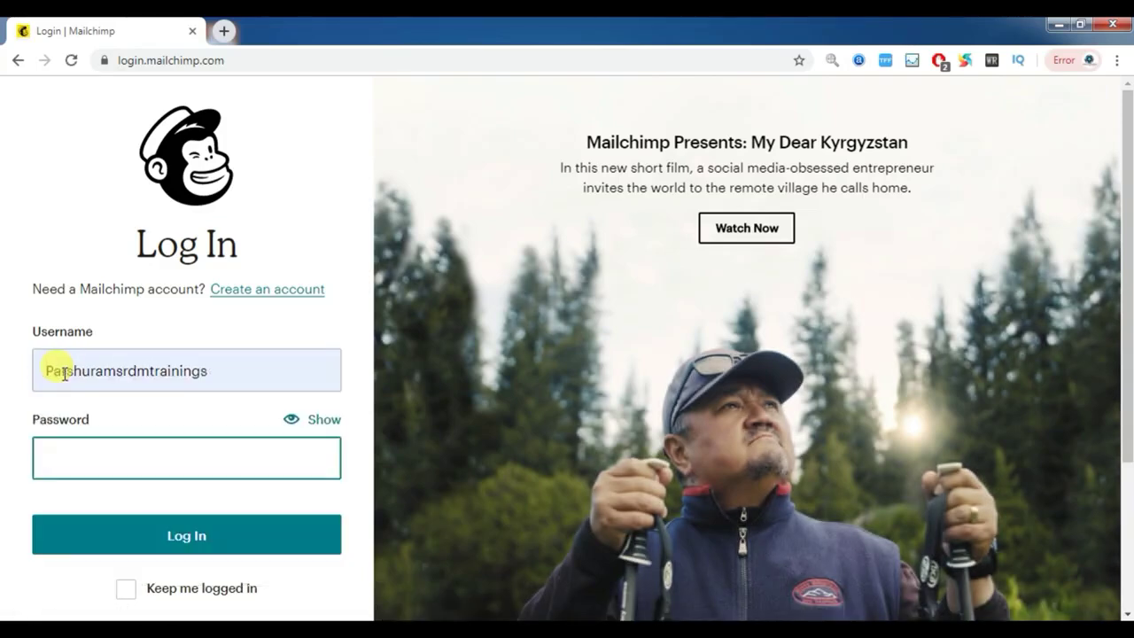
type("••••••••••••")
key("Return")
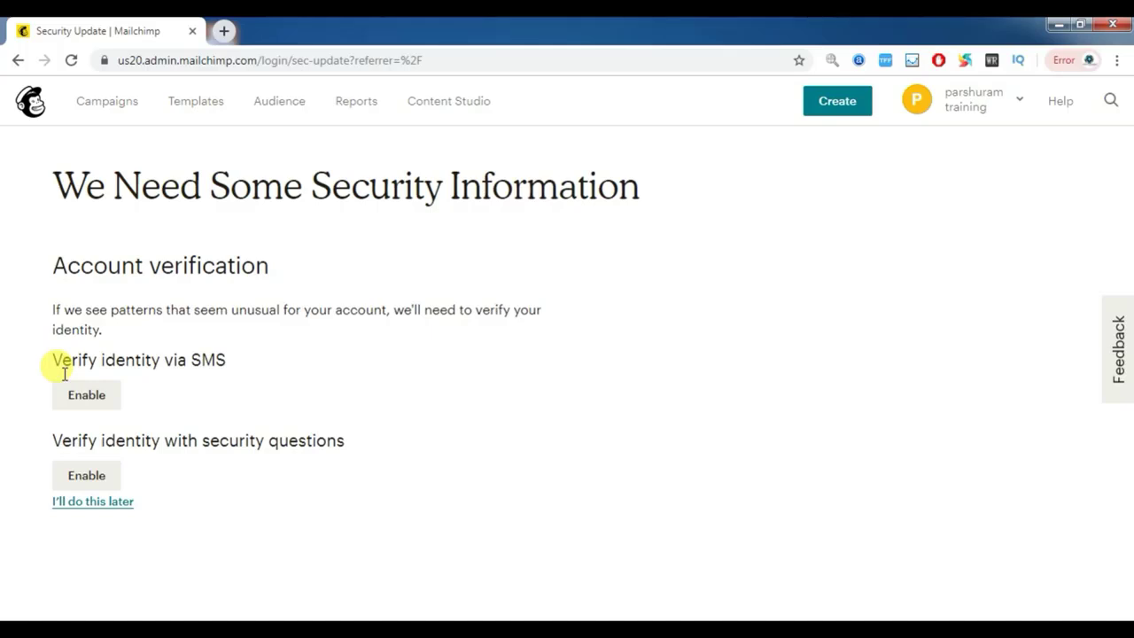
left_click(102, 504)
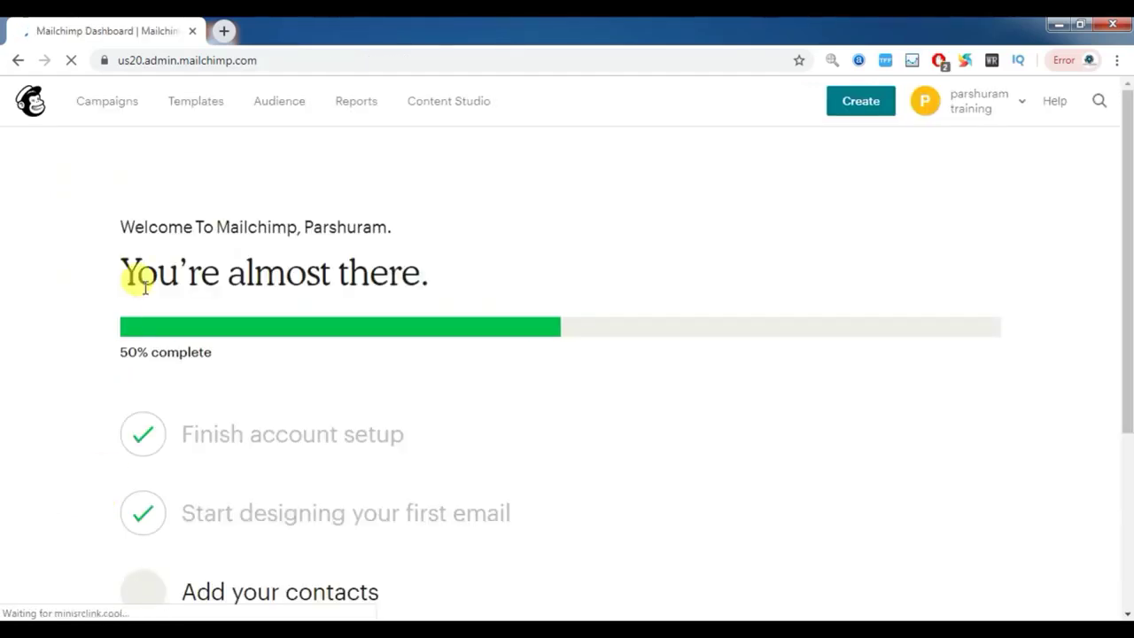
Step: Start a new email template and pick the Featured Event design from the gallery
left_click(197, 105)
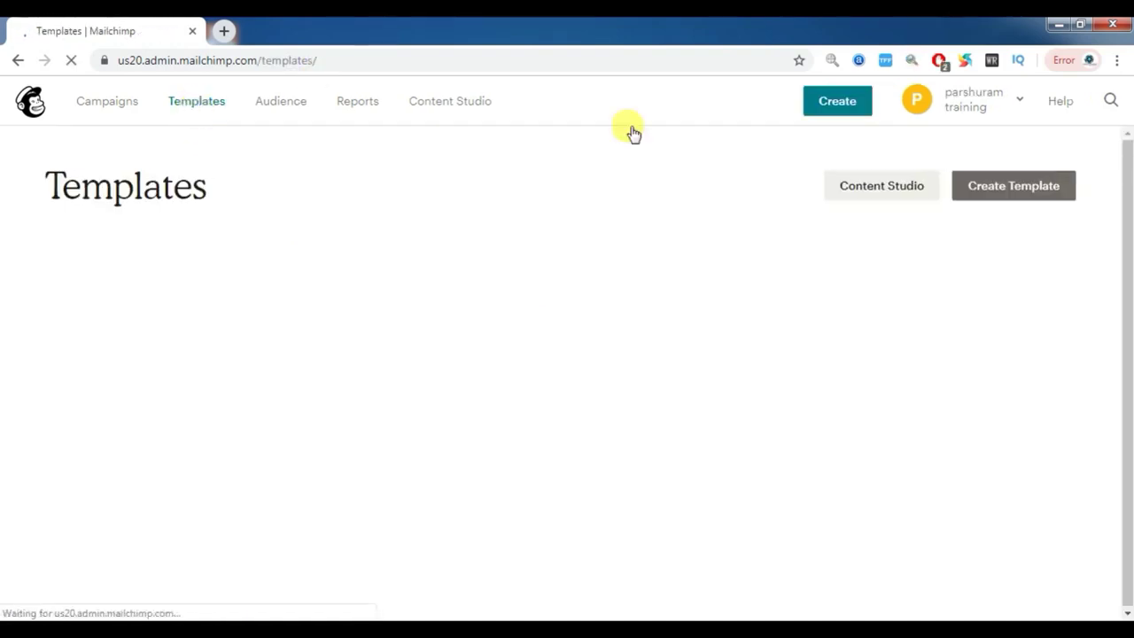
left_click(1005, 190)
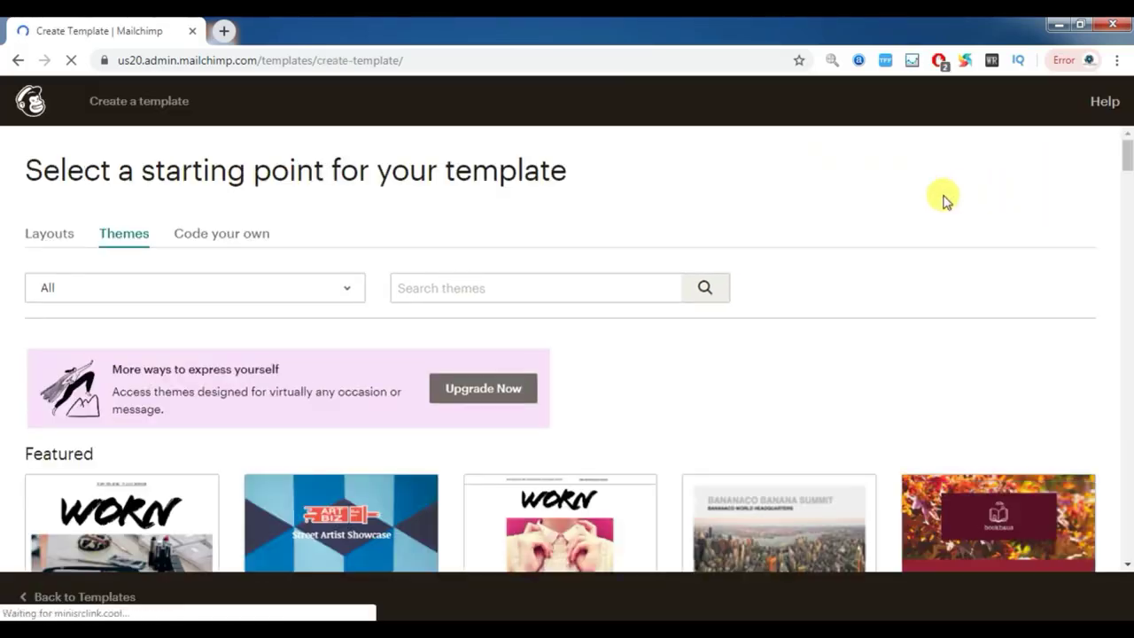
scroll(1131, 192, "down", 4)
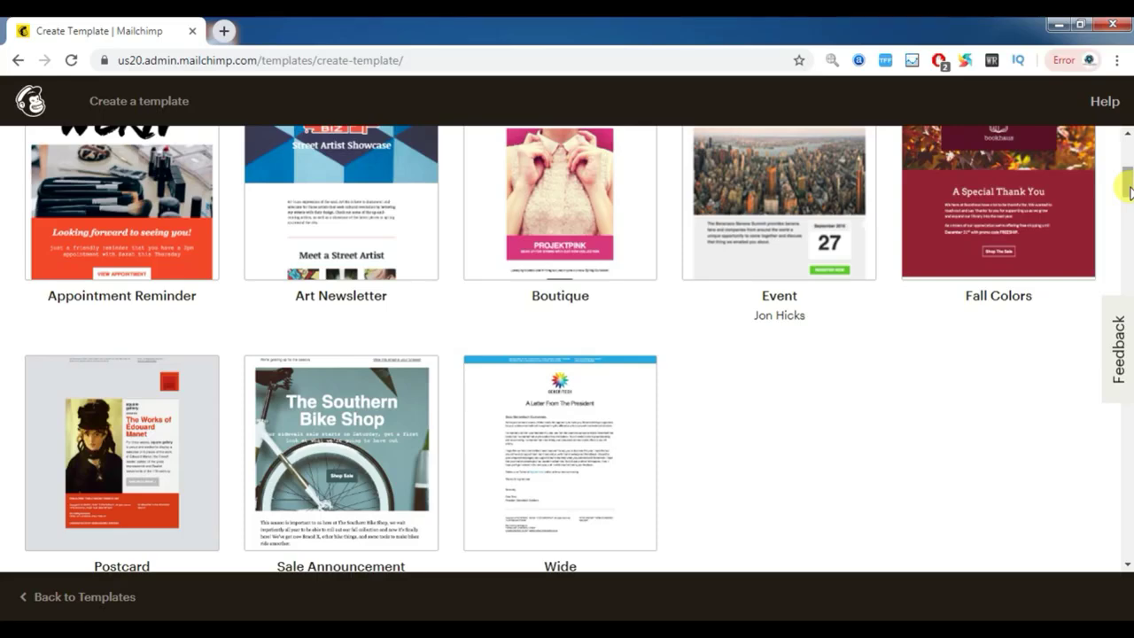
left_click_drag(1131, 190, 1123, 167)
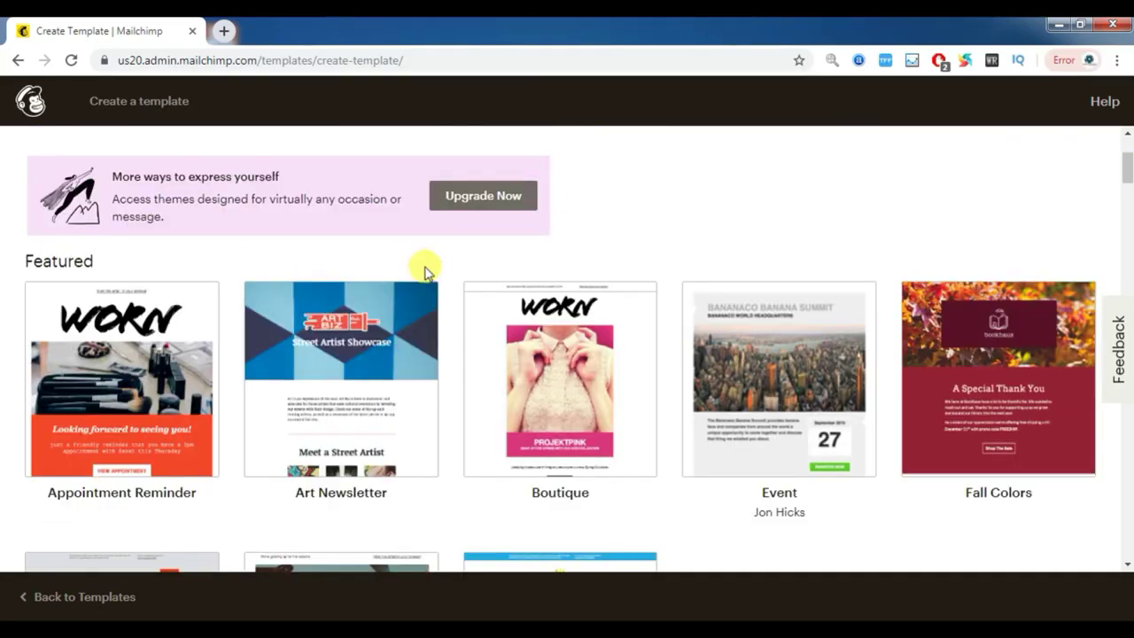
mouse_move(251, 316)
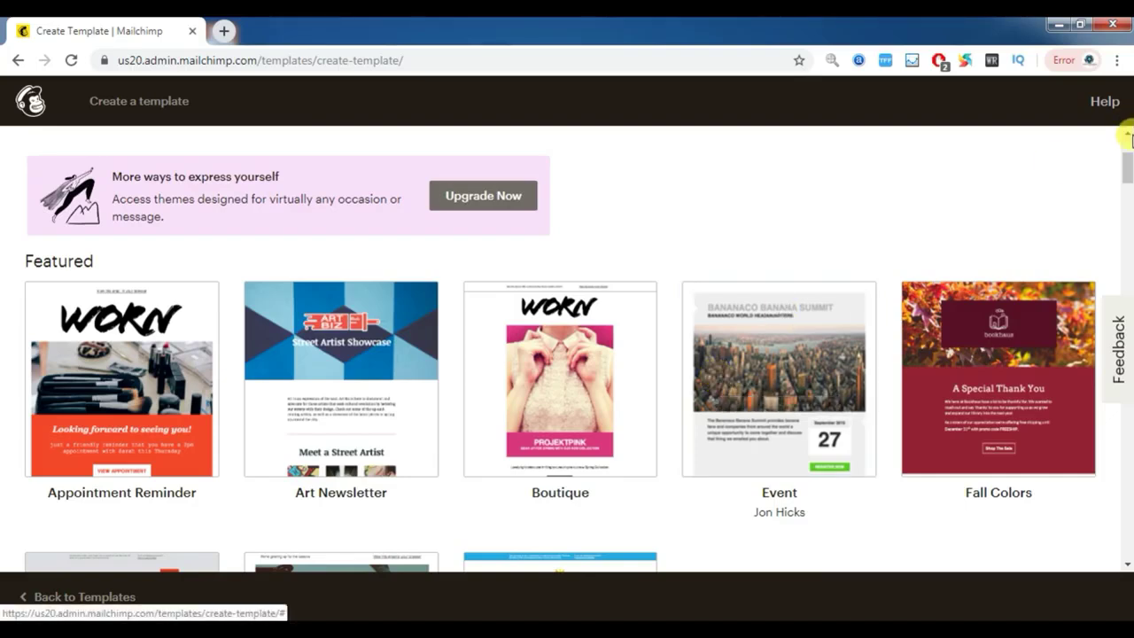
left_click_drag(1126, 177, 1128, 200)
scroll(1126, 200, "down", 3)
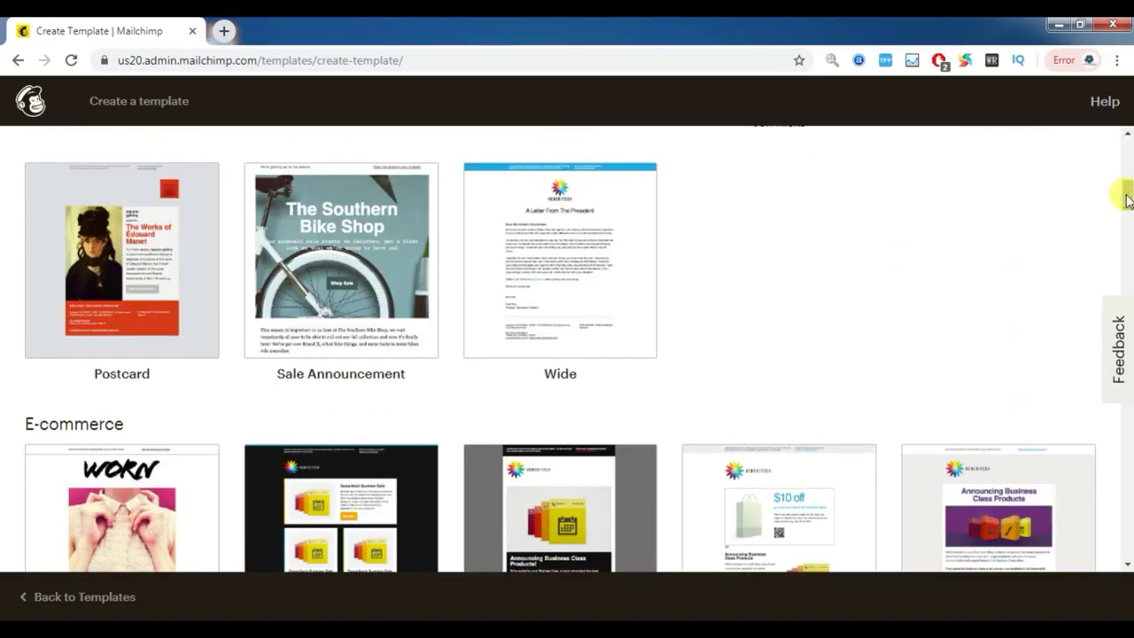
scroll(1124, 220, "down", 4)
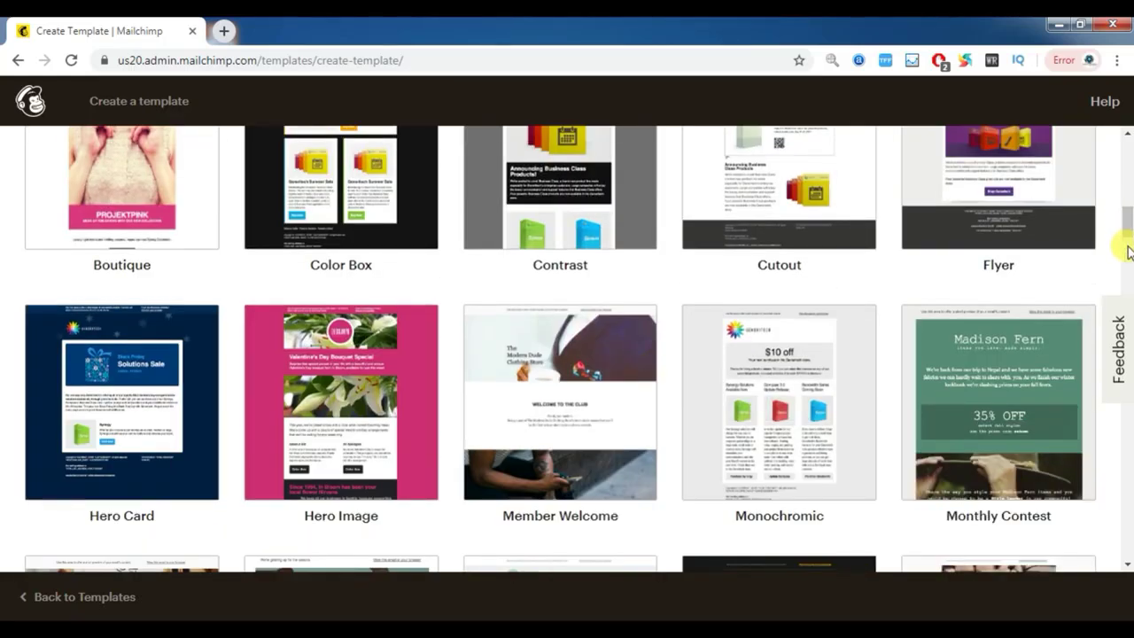
scroll(1127, 250, "down", 4)
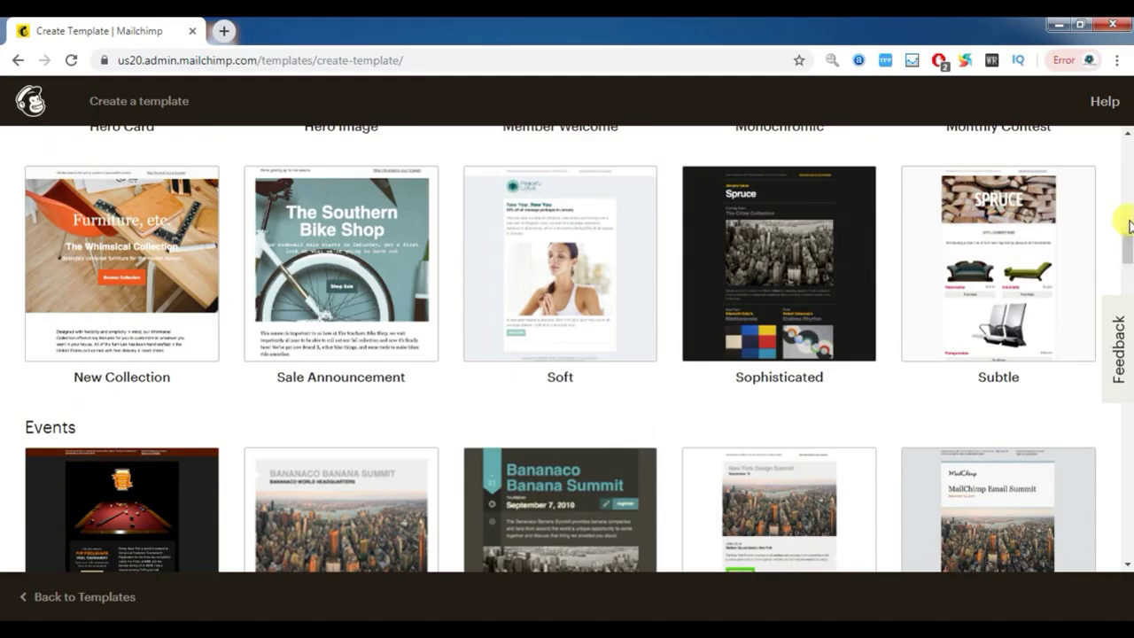
left_click_drag(1129, 226, 1128, 164)
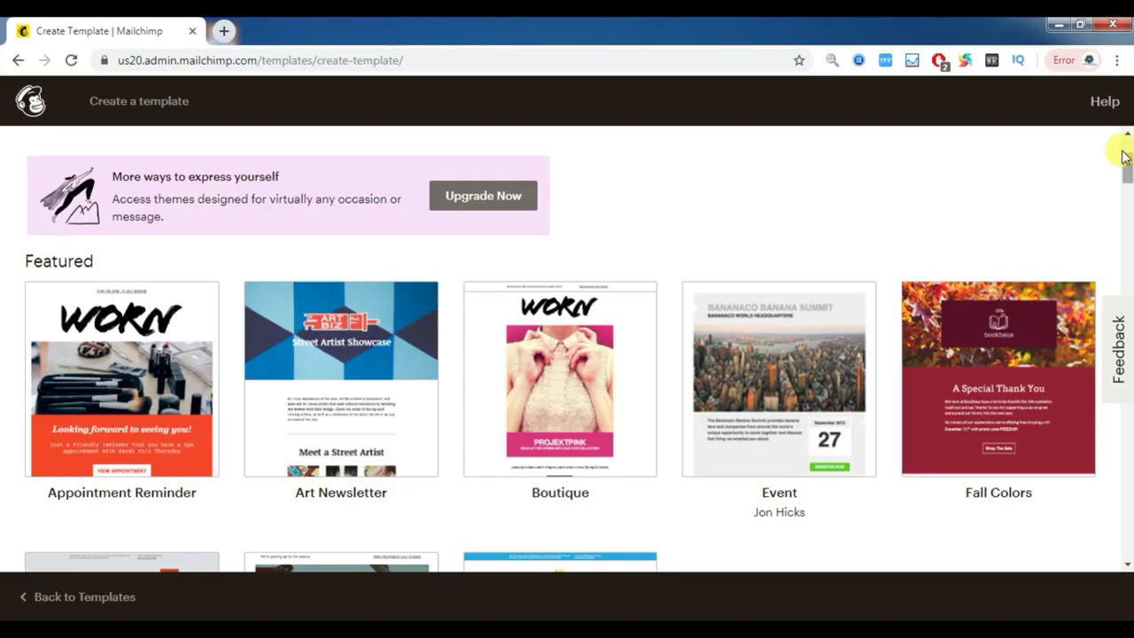
left_click(743, 329)
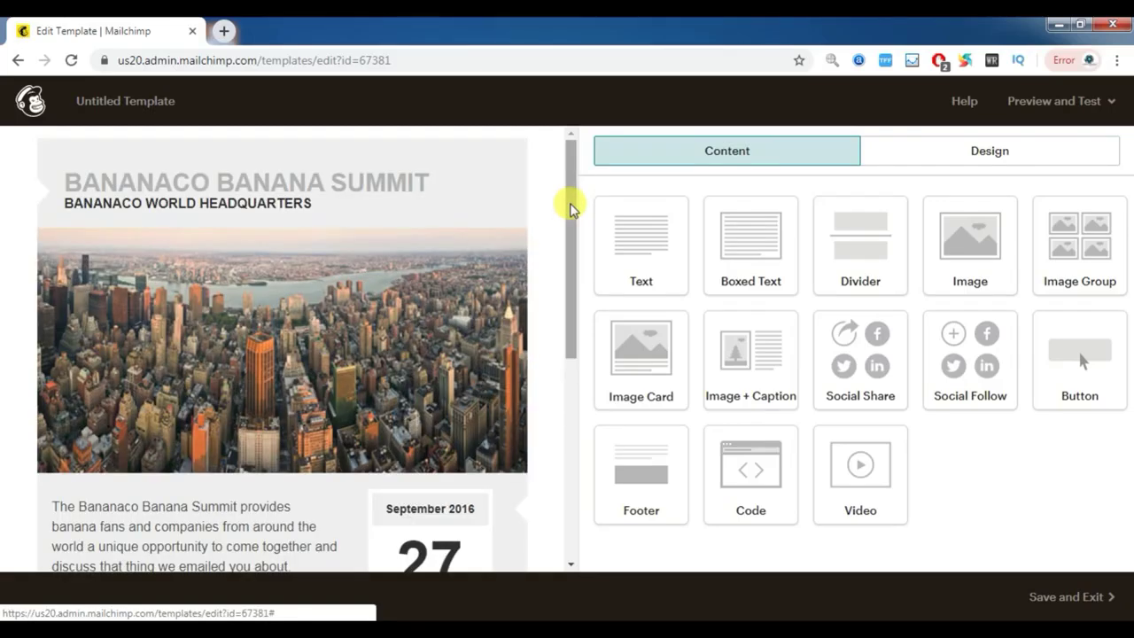
left_click(573, 368)
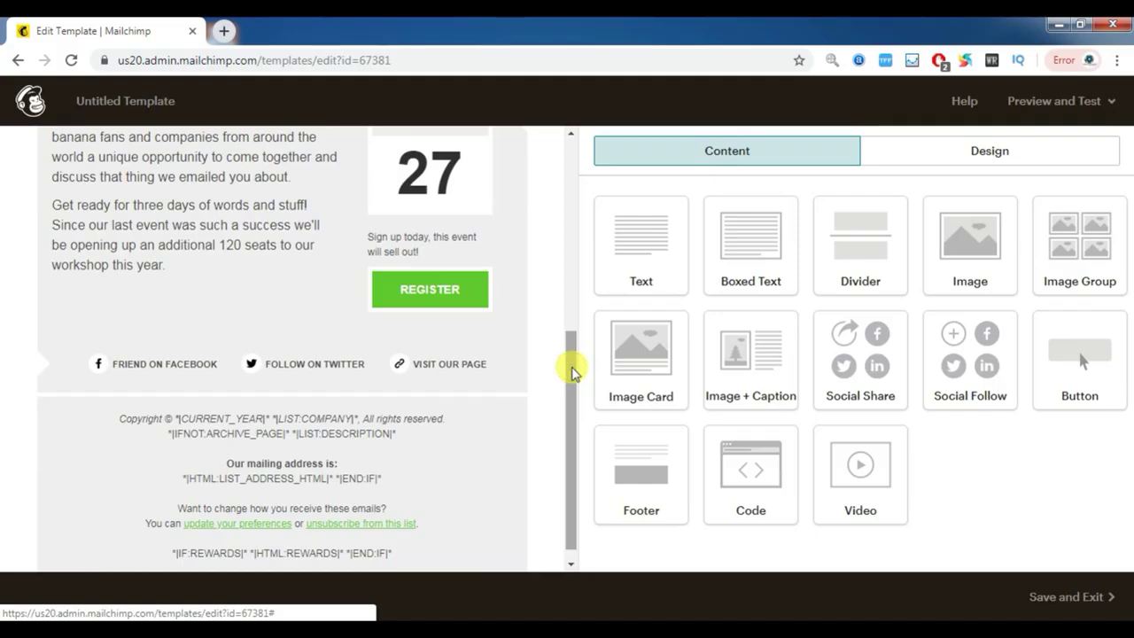
left_click_drag(577, 299, 567, 293)
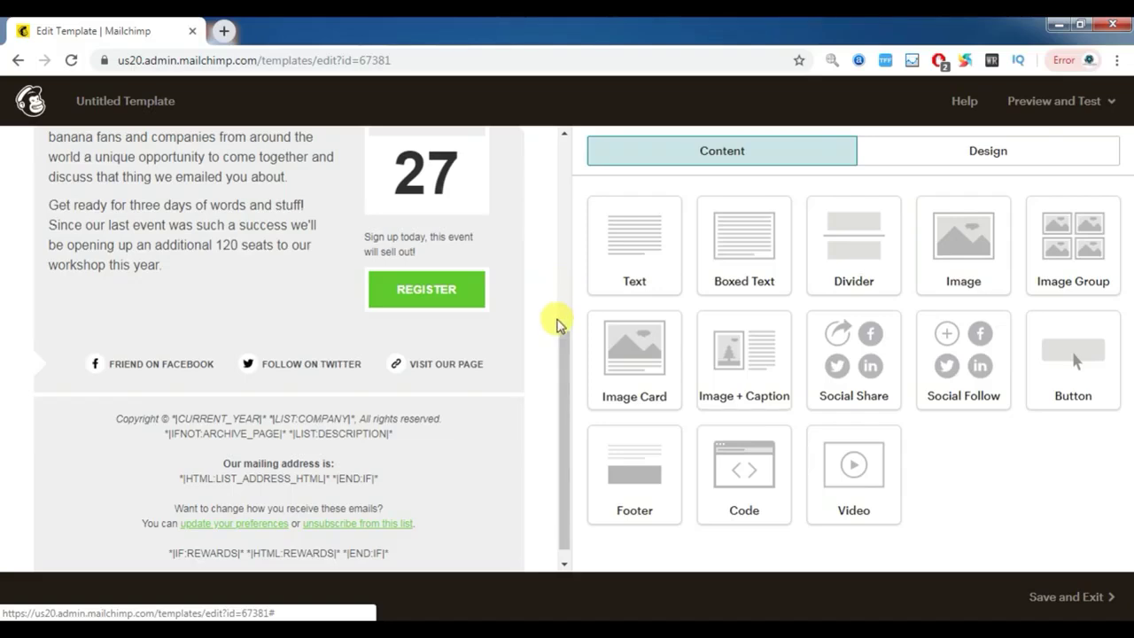
left_click(562, 324)
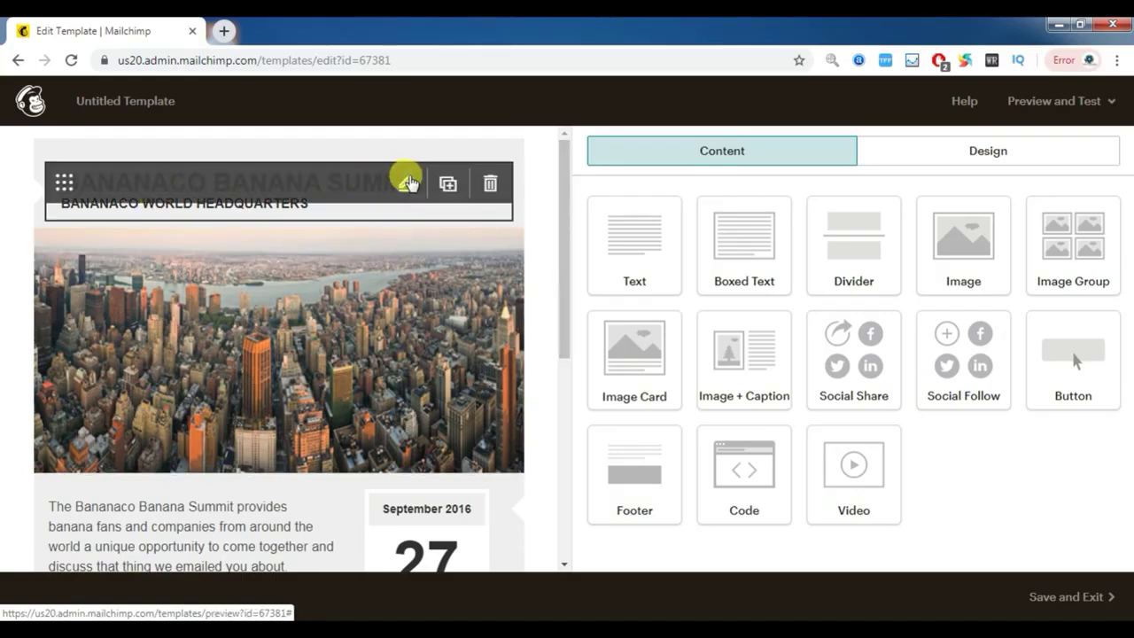
Step: Rewrite the header as 'How to Master Digital marketing in 45days' with subtitle 'srdmtrainings'
left_click(408, 182)
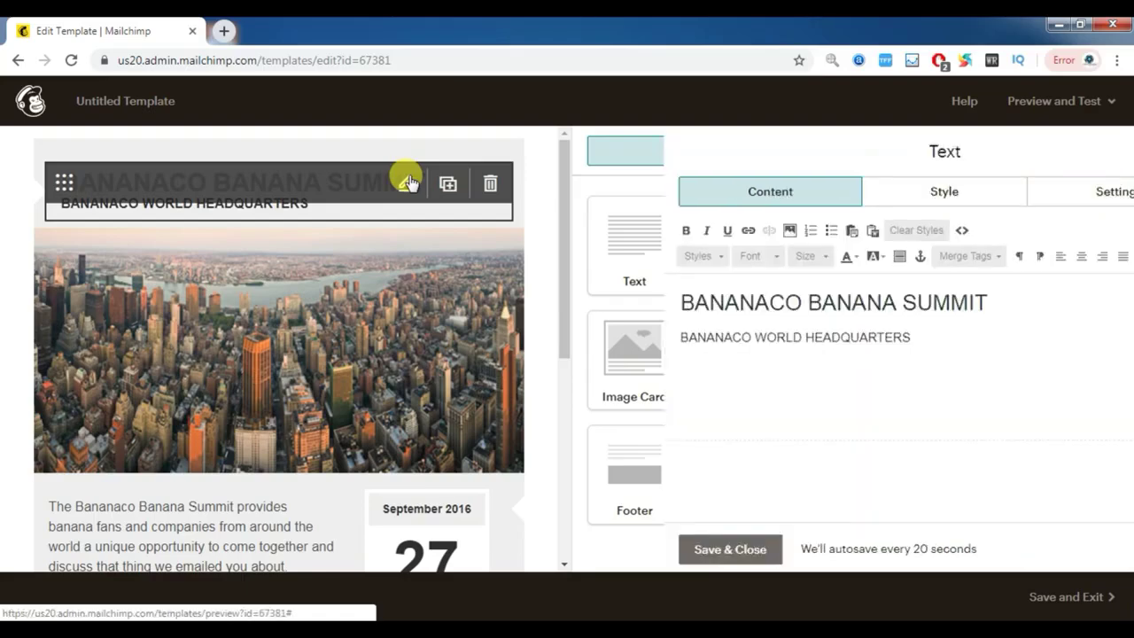
triple_click(619, 296)
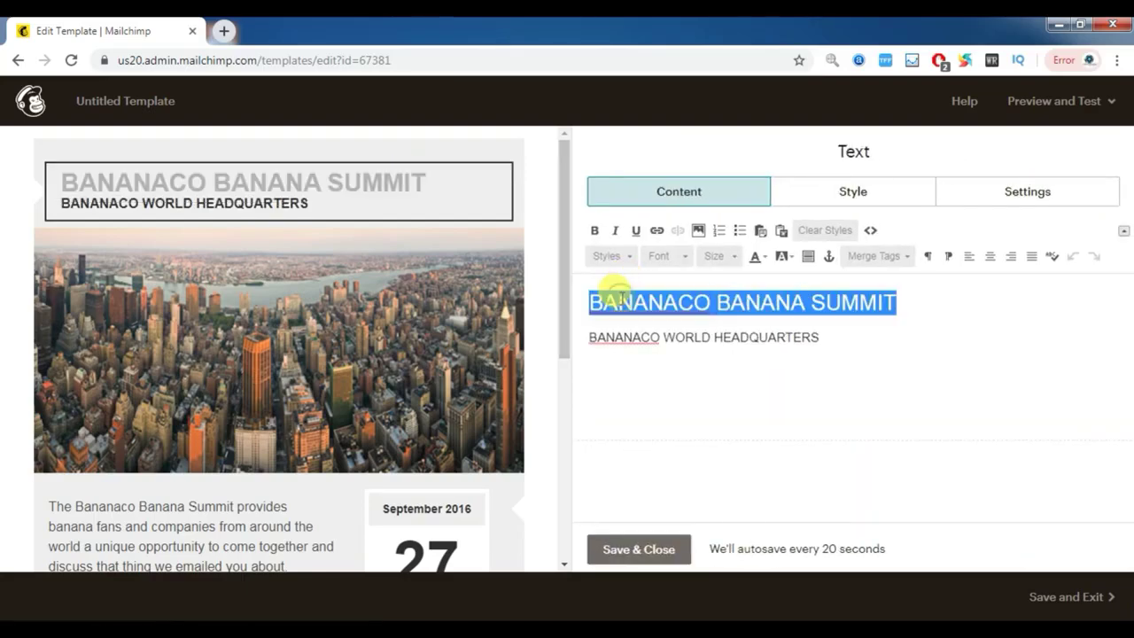
type("How to")
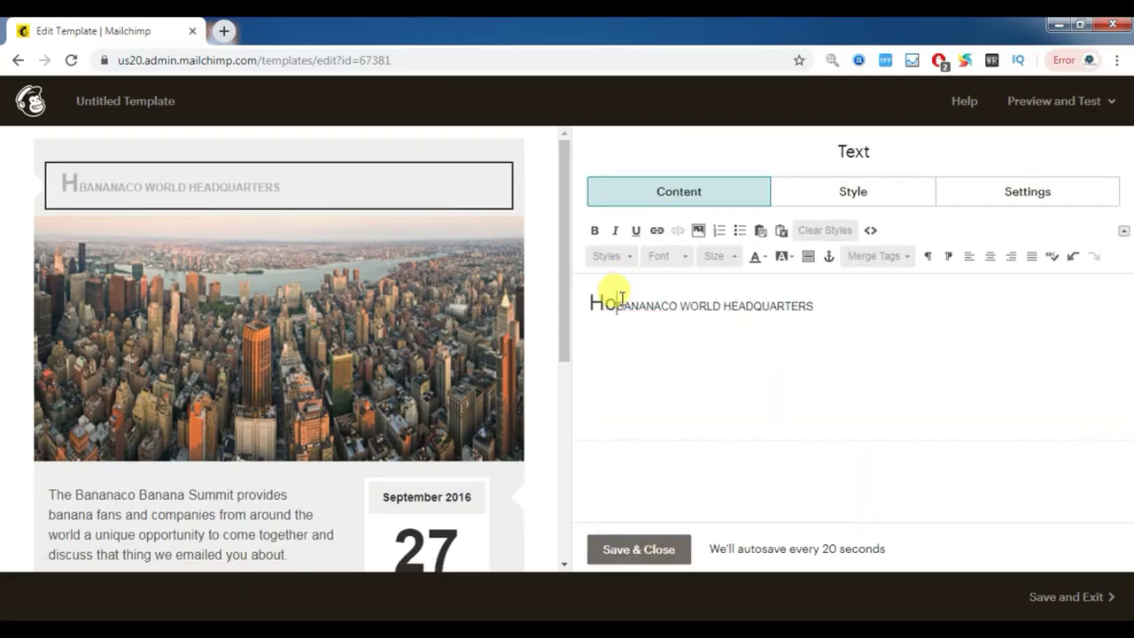
type(" Master ")
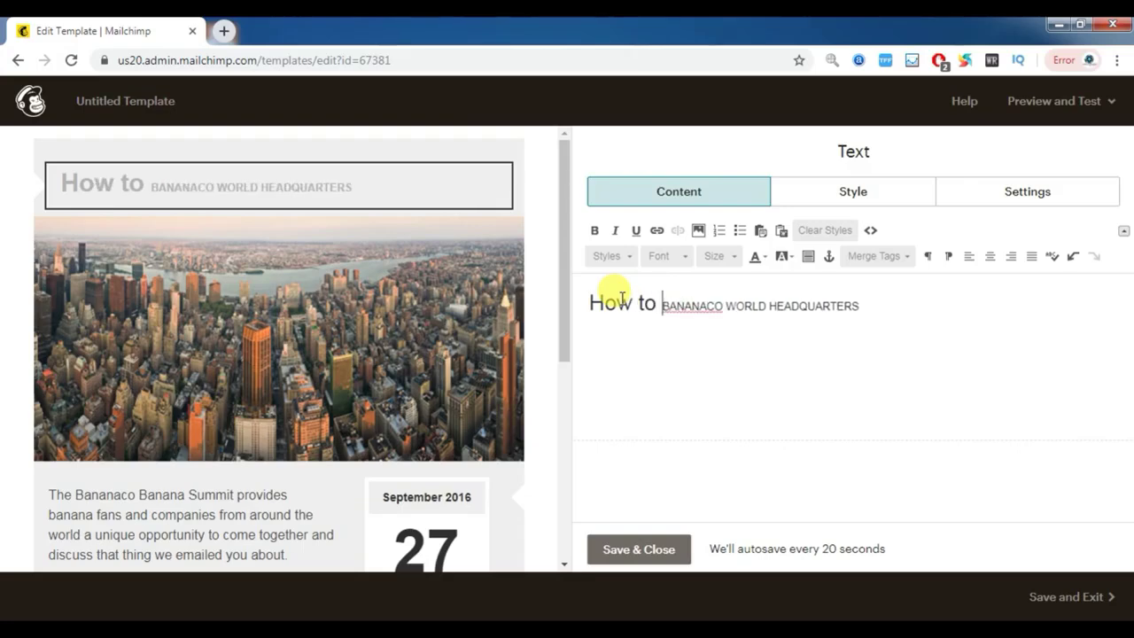
type("Digital m")
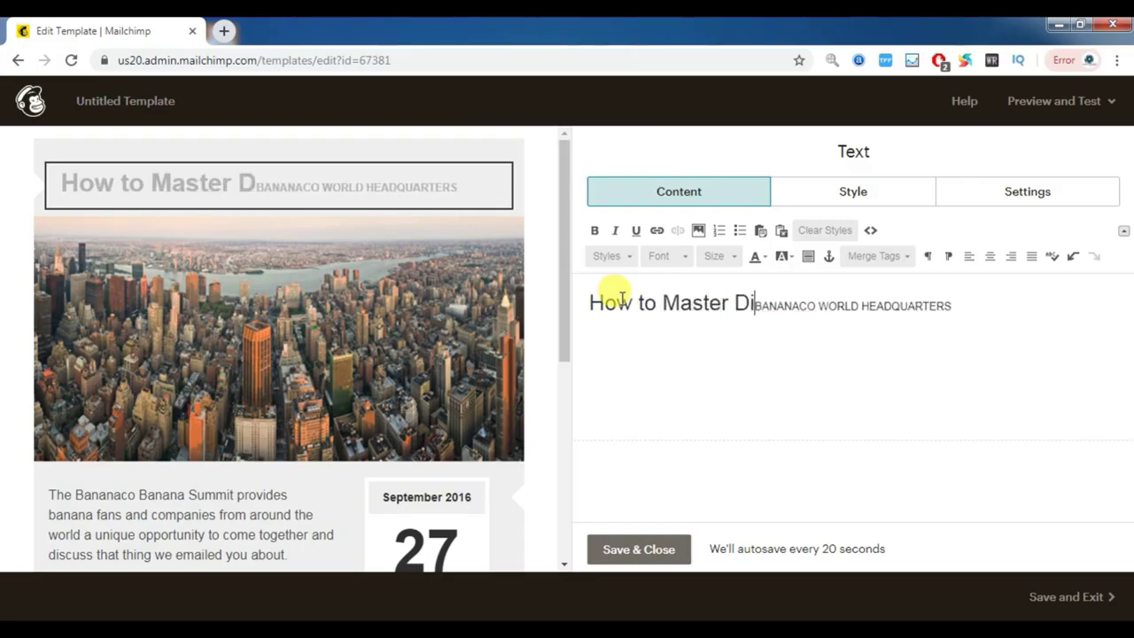
type("arketing ")
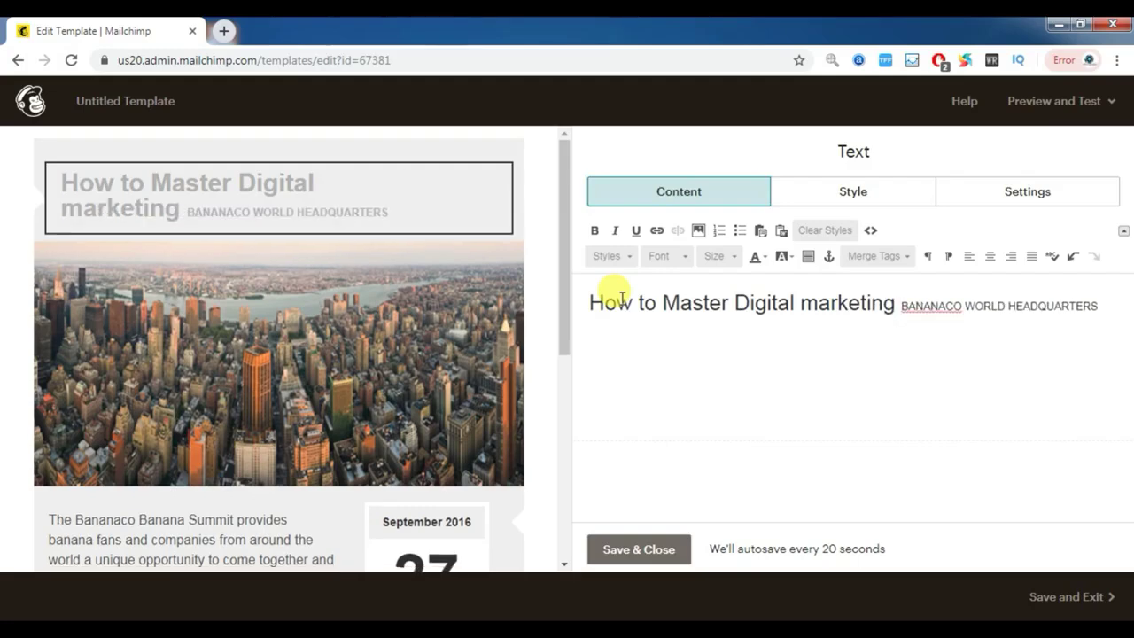
type("in 45")
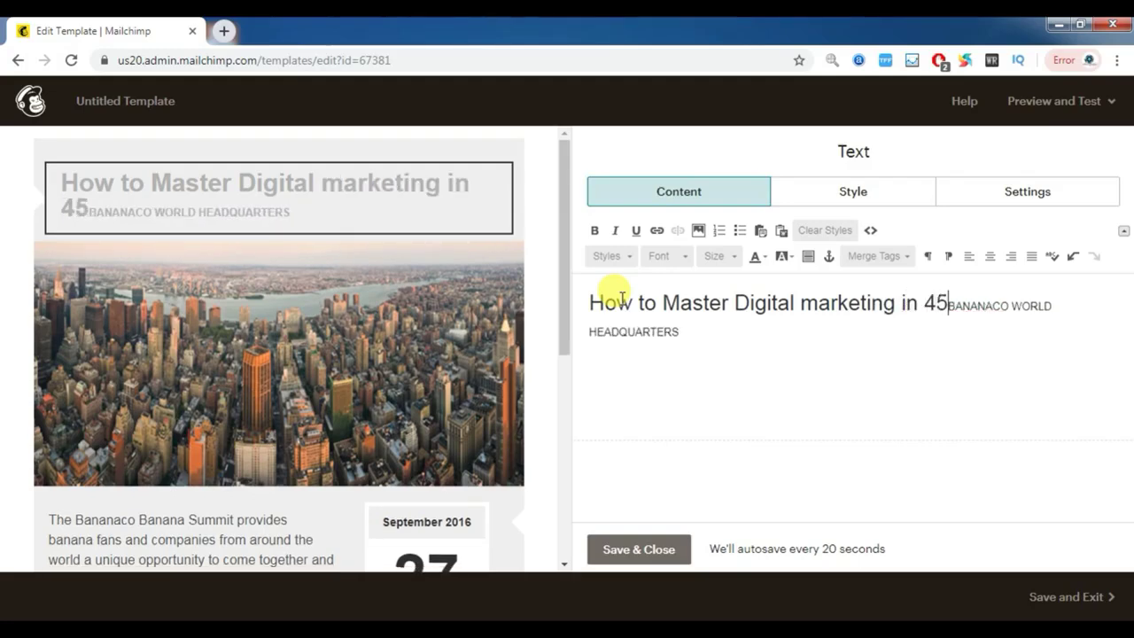
type("days")
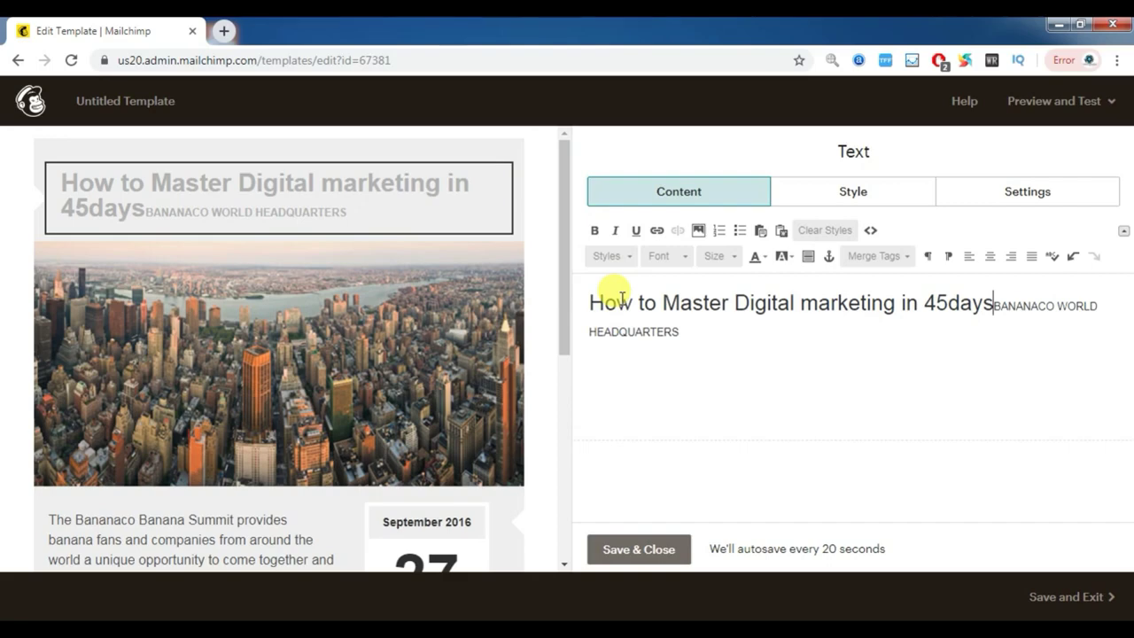
key("Return")
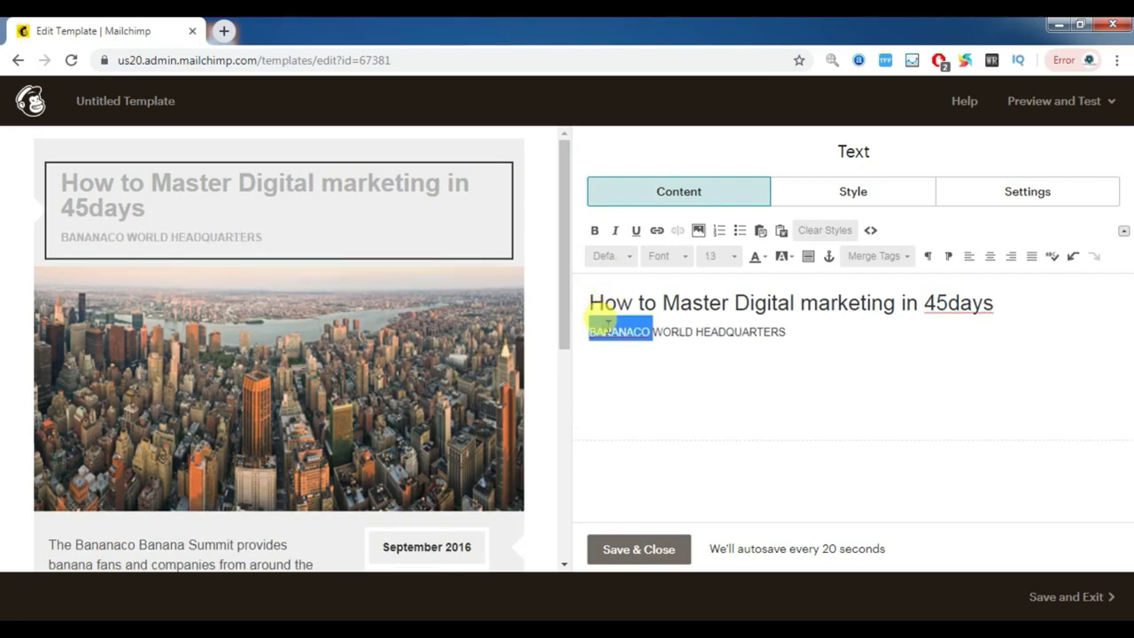
triple_click(605, 326)
key("BackSpace")
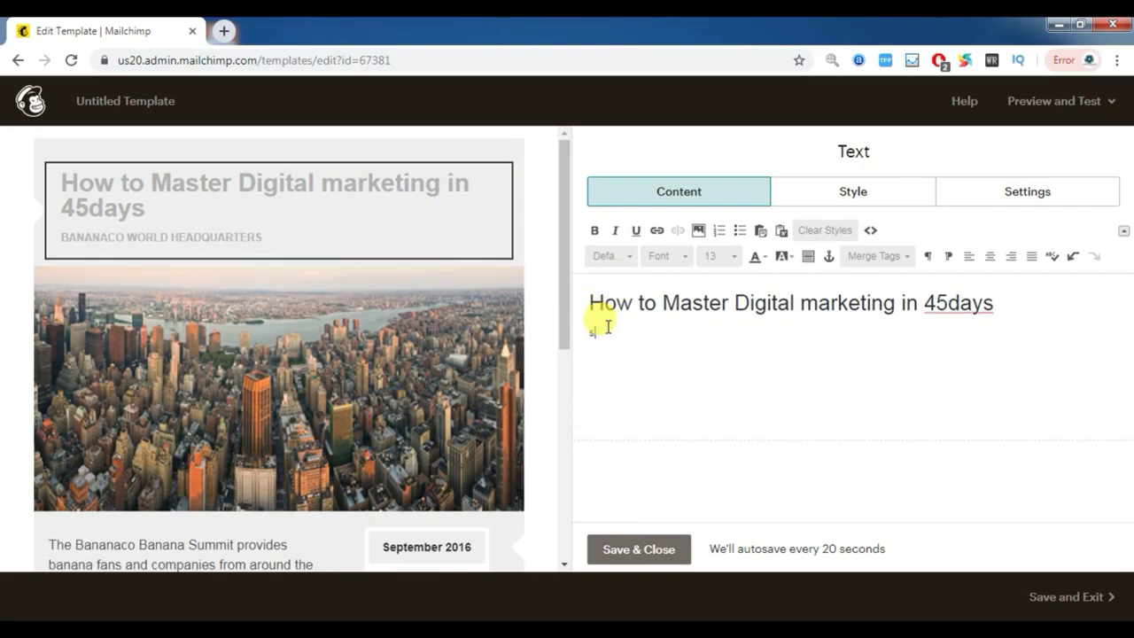
type("srdmtra")
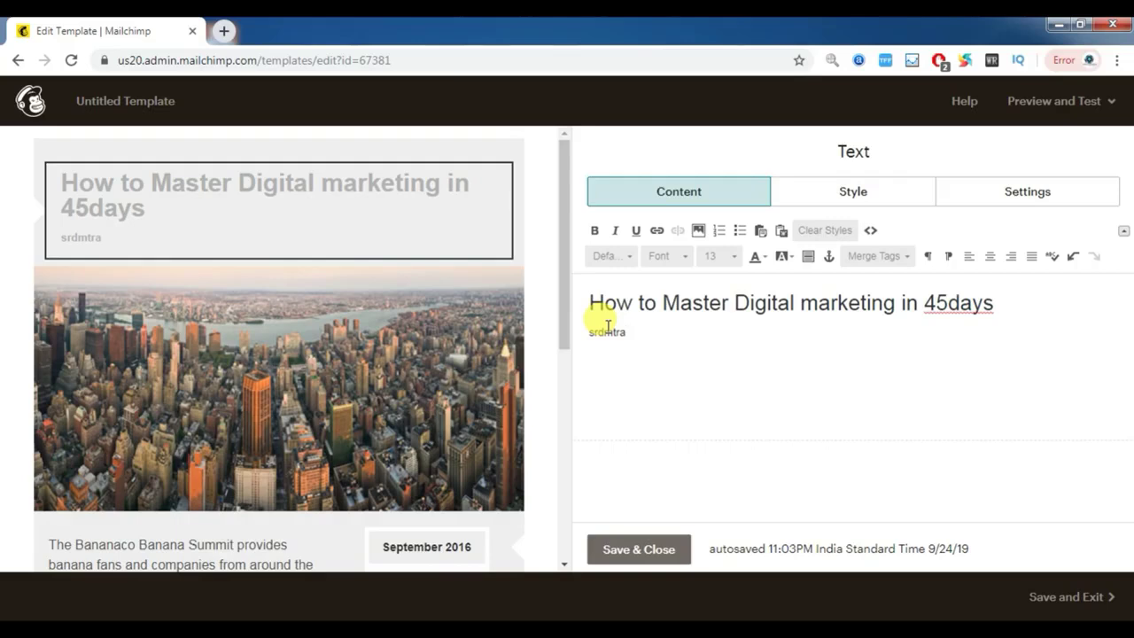
type("inings")
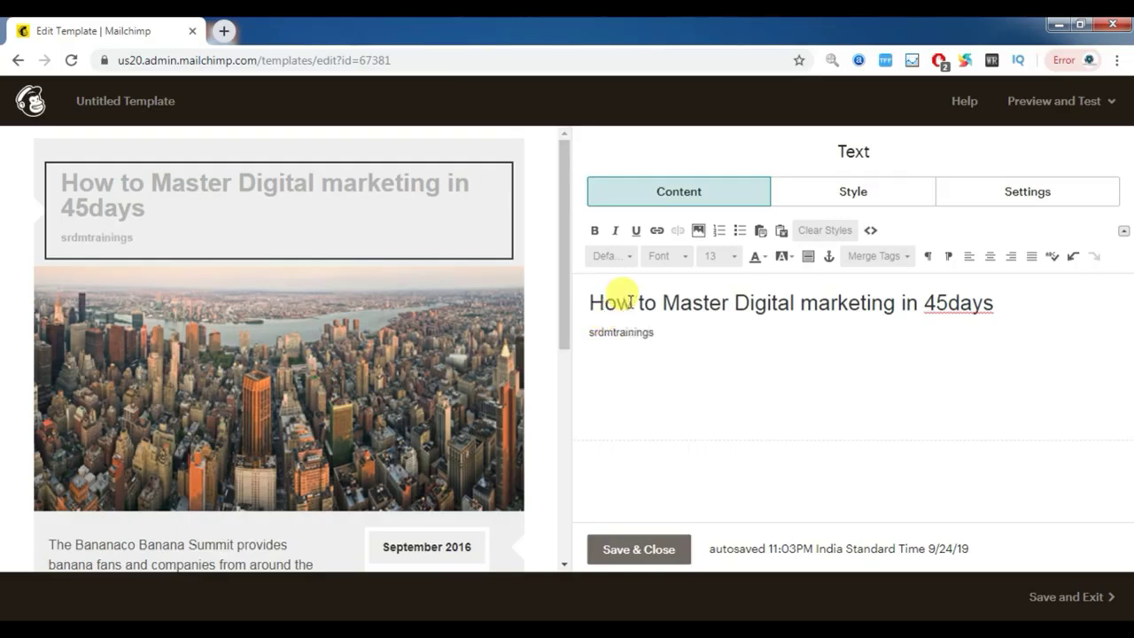
triple_click(627, 297)
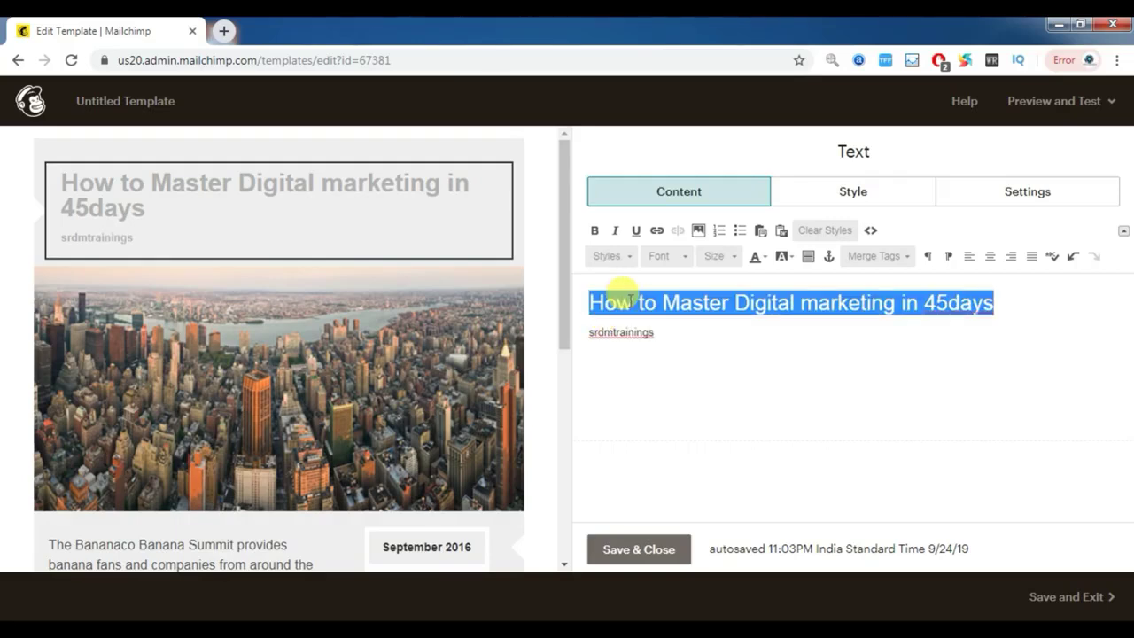
Step: Color the headline black and 'srdmtrainings' red, then save and close the text block
left_click(757, 257)
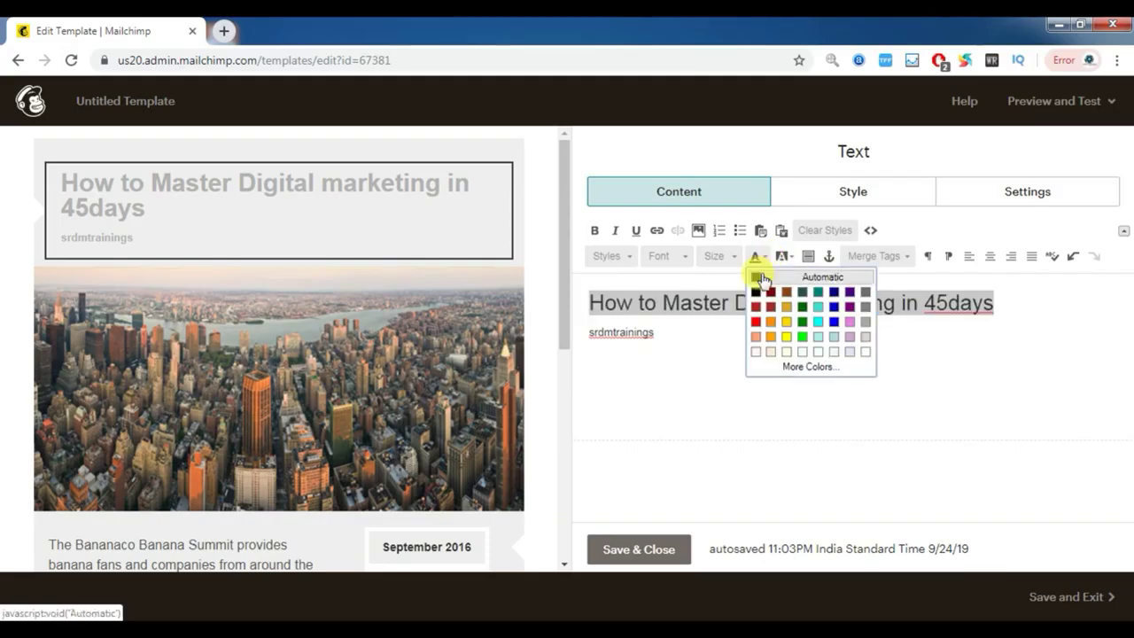
left_click(757, 300)
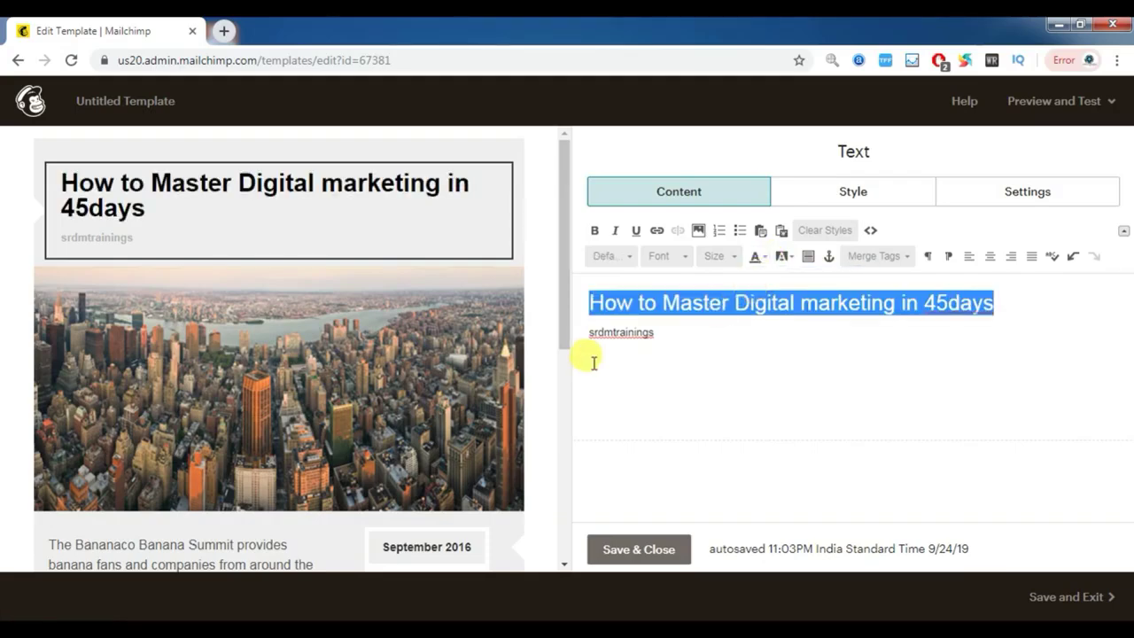
left_click(612, 329)
double_click(611, 330)
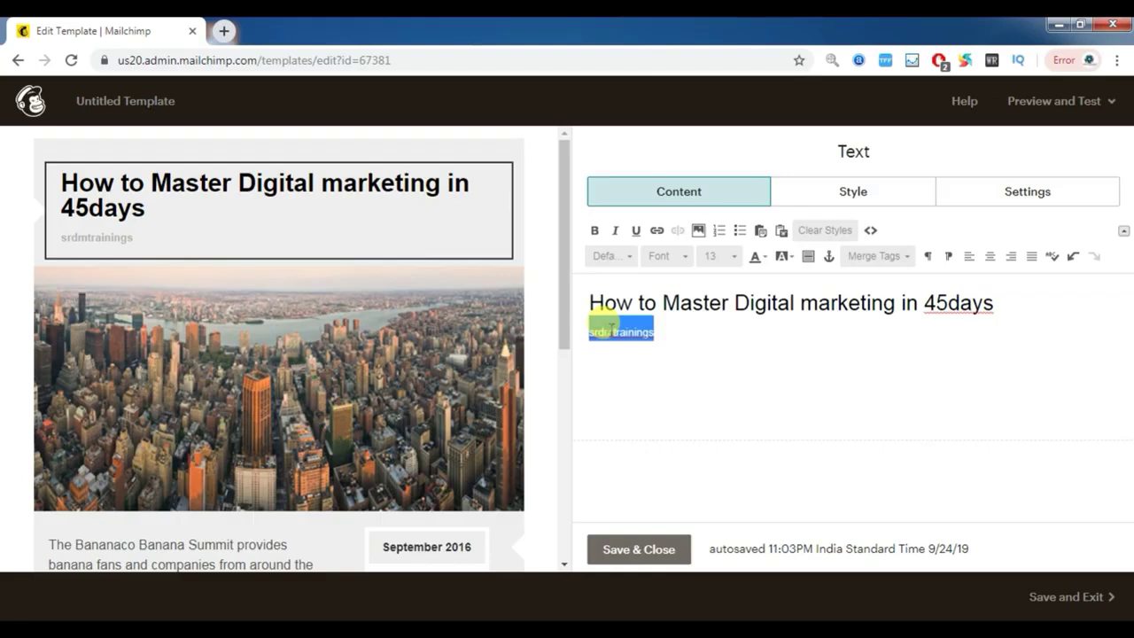
left_click(758, 257)
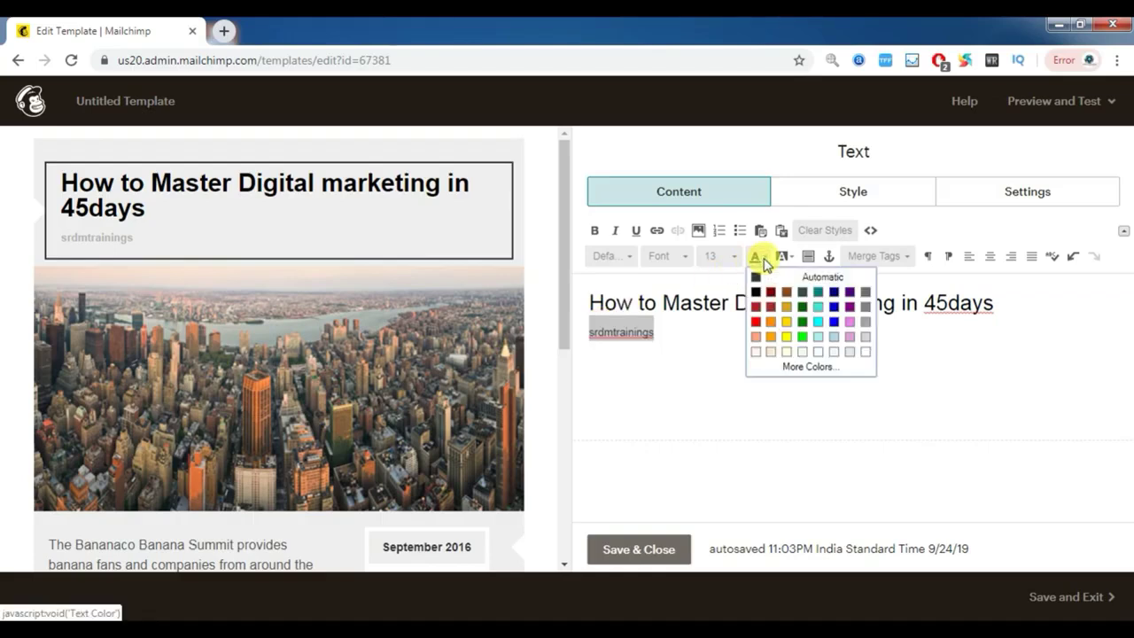
left_click(756, 320)
left_click(668, 391)
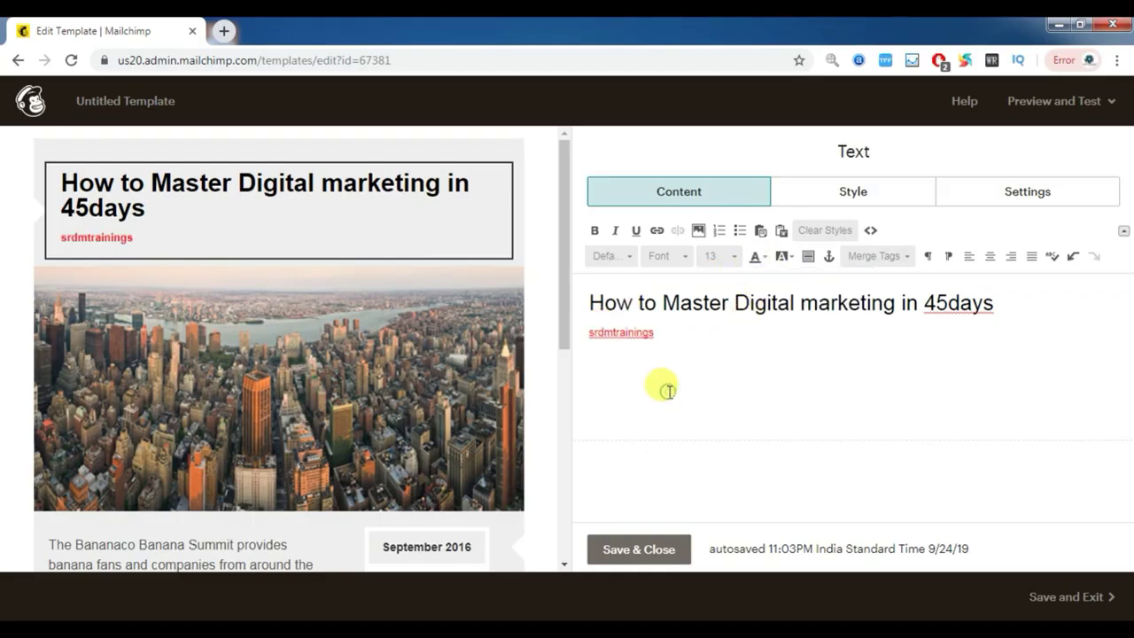
left_click(612, 548)
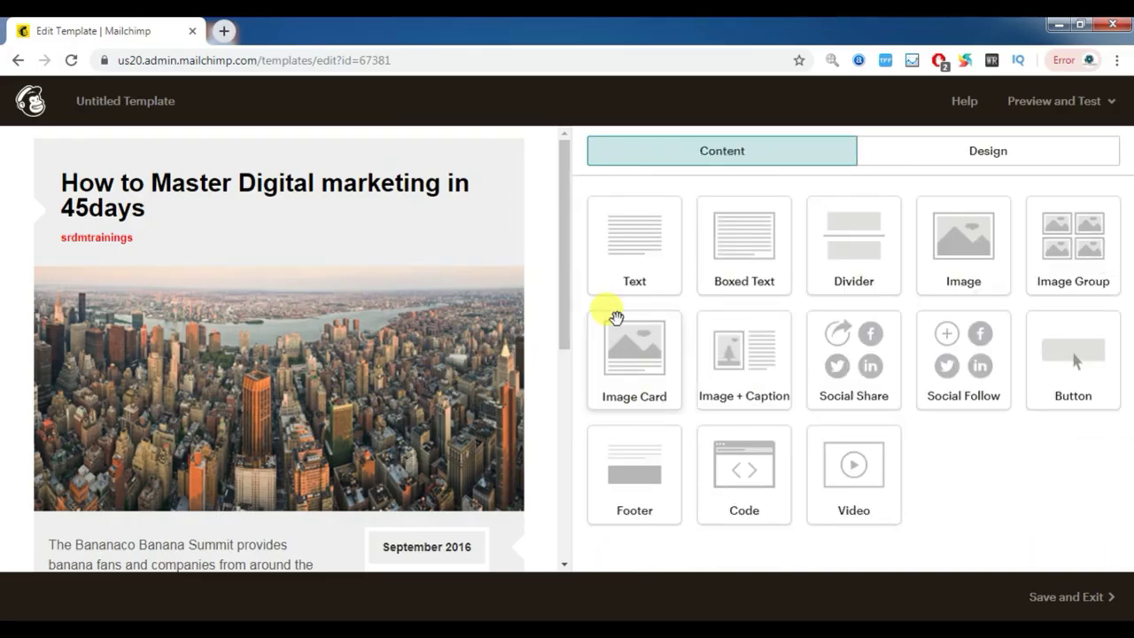
left_click_drag(562, 278, 562, 324)
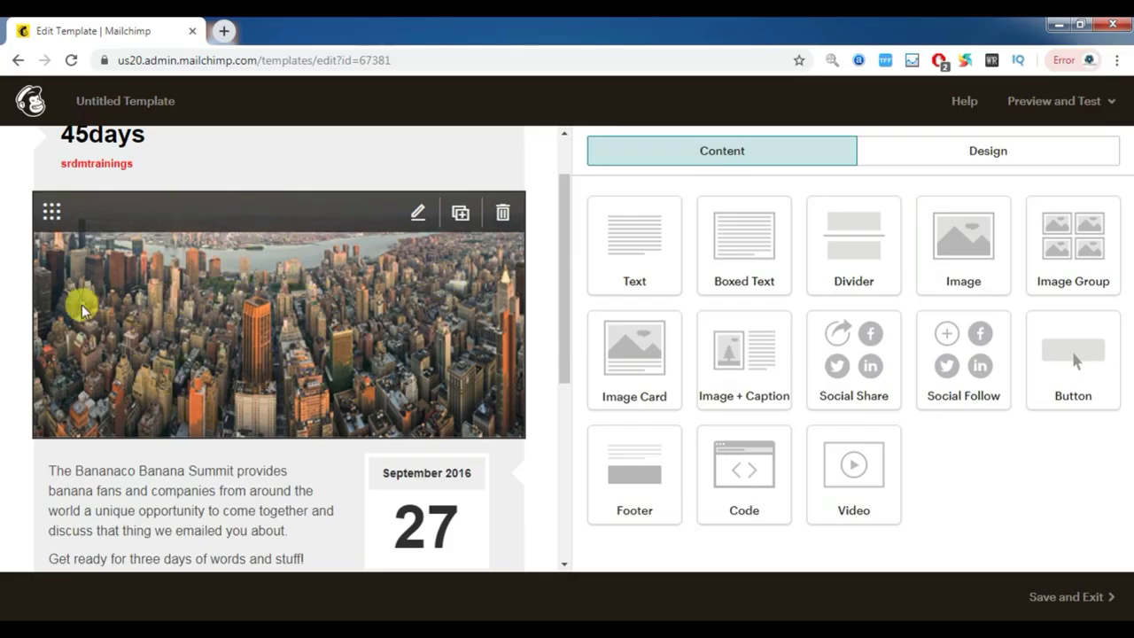
Step: Open Content Studio to replace main_image.png in the city header image block
left_click(418, 216)
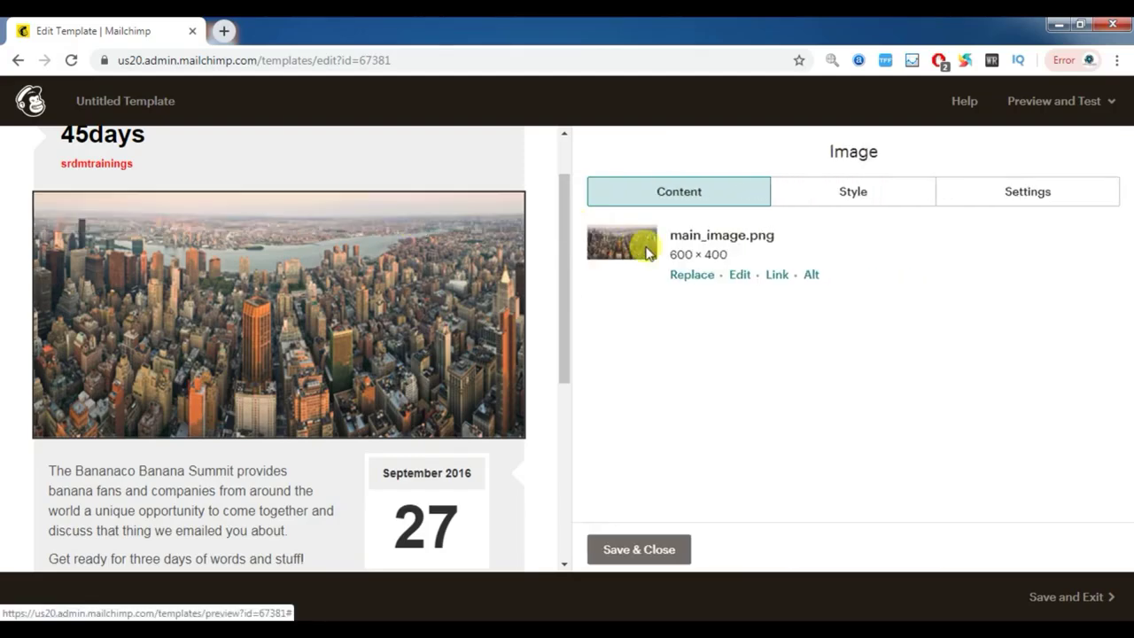
left_click(681, 276)
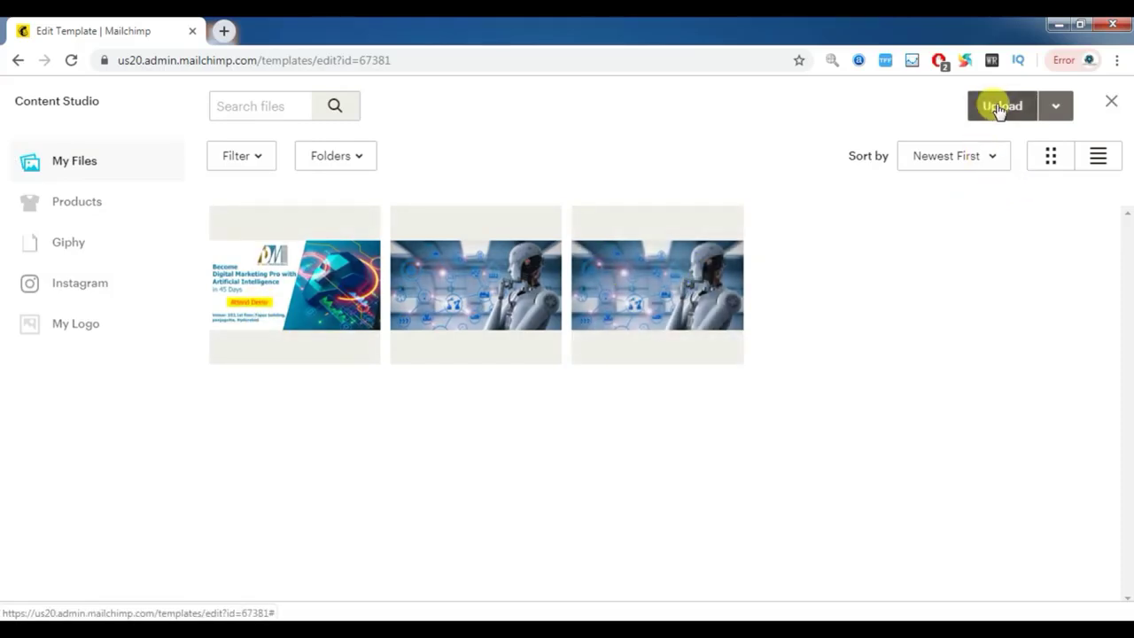
Step: Insert the Digital Marketing Pro with AI banner (demo.png) as the header image
left_click(310, 295)
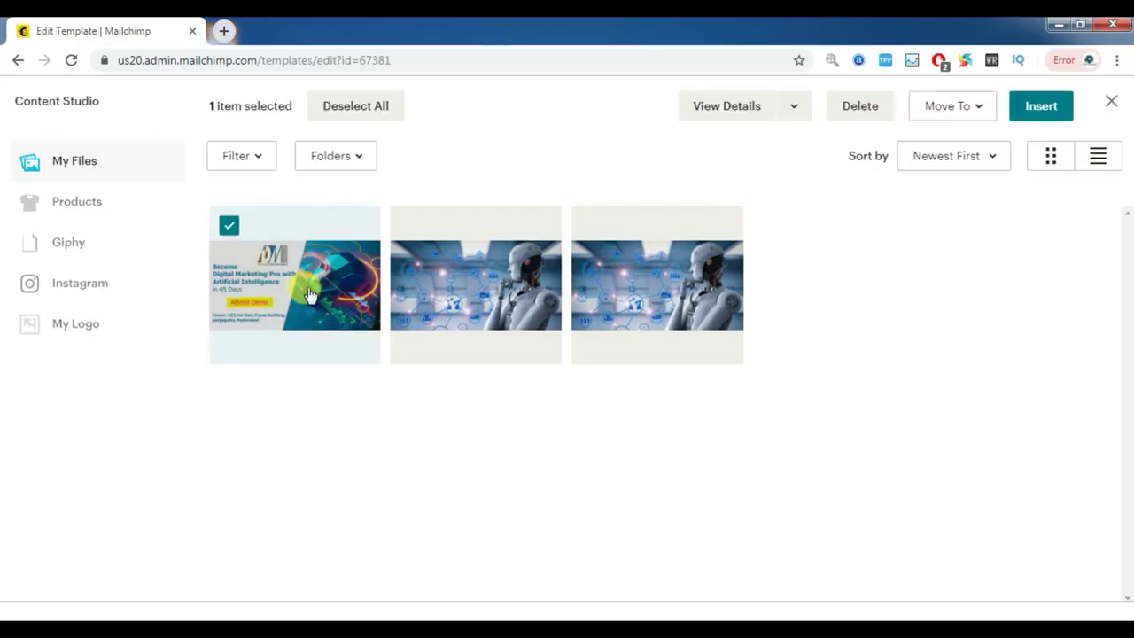
left_click(1028, 107)
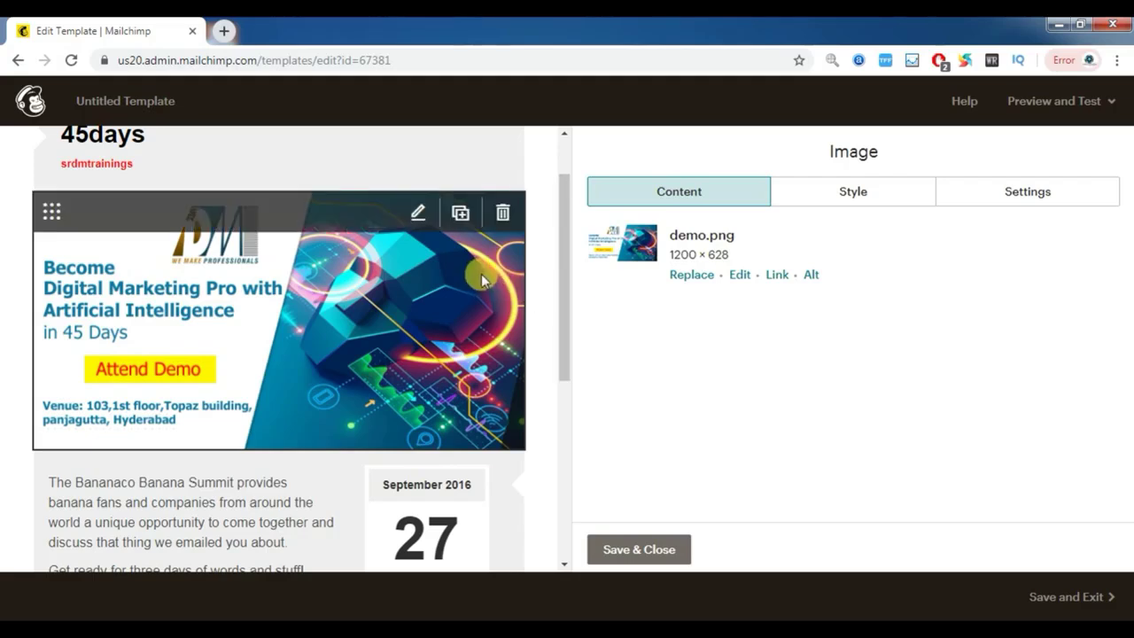
left_click(775, 276)
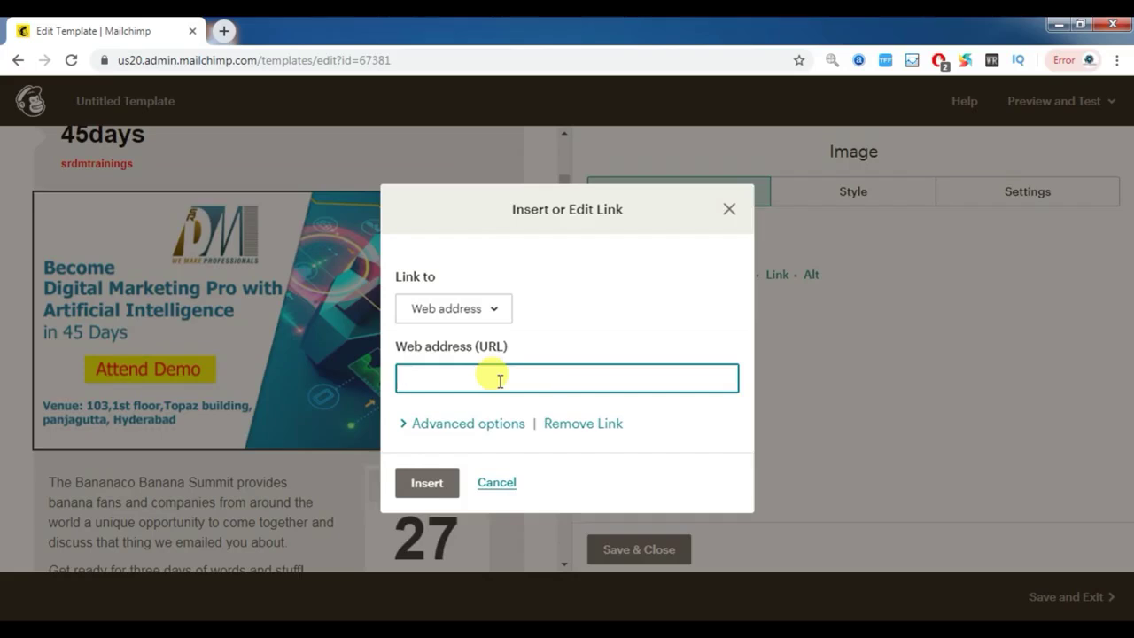
type("www.srdmtra")
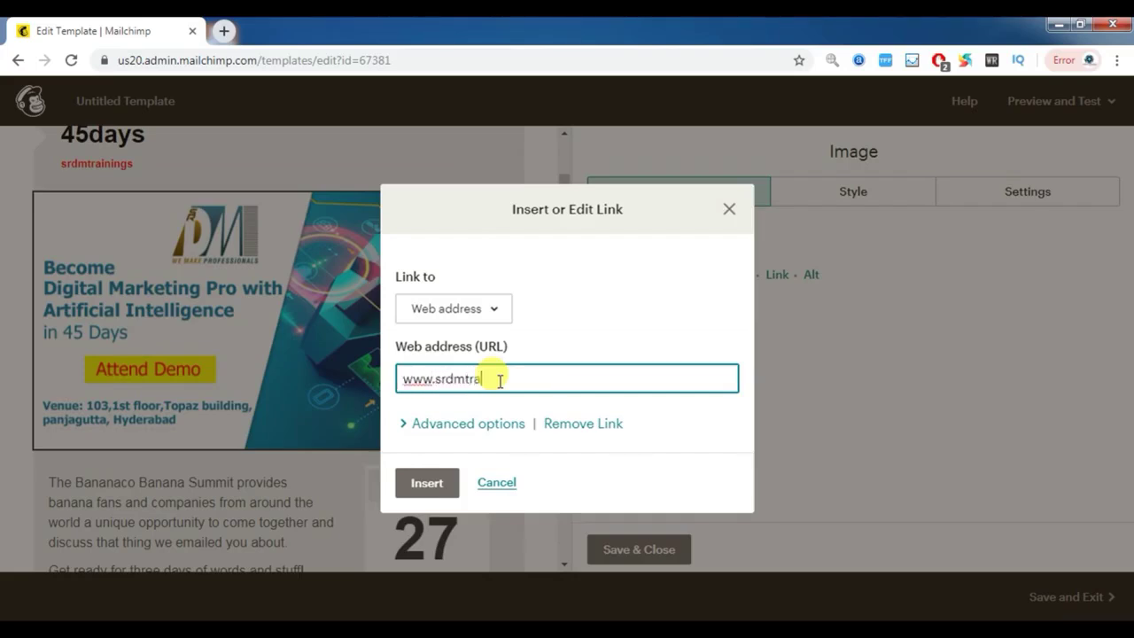
type("inings.com")
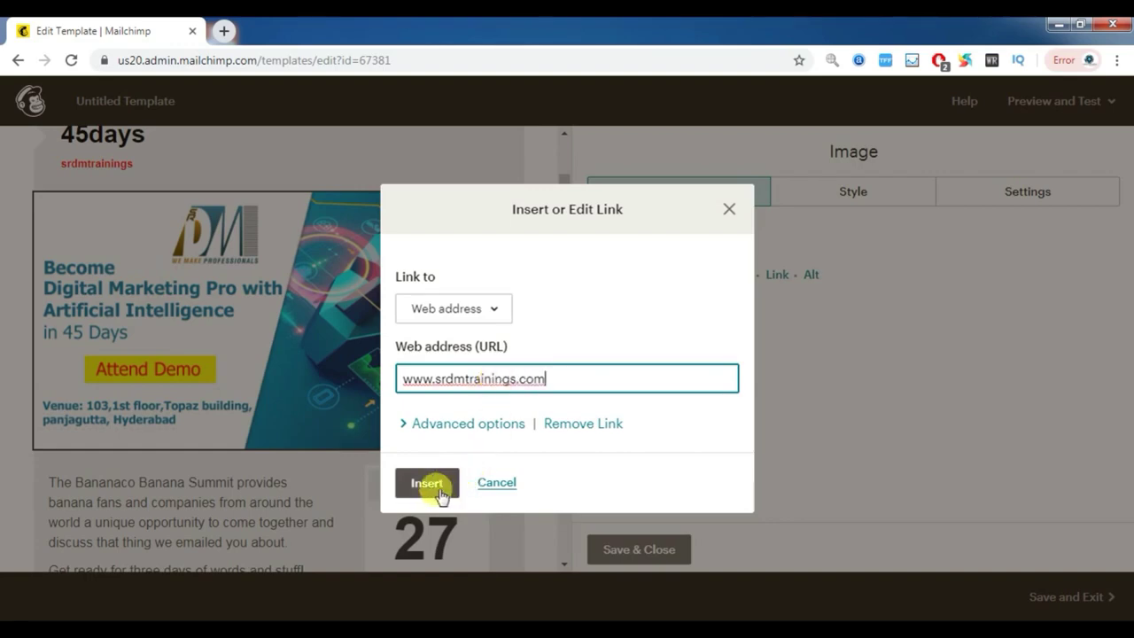
left_click(427, 483)
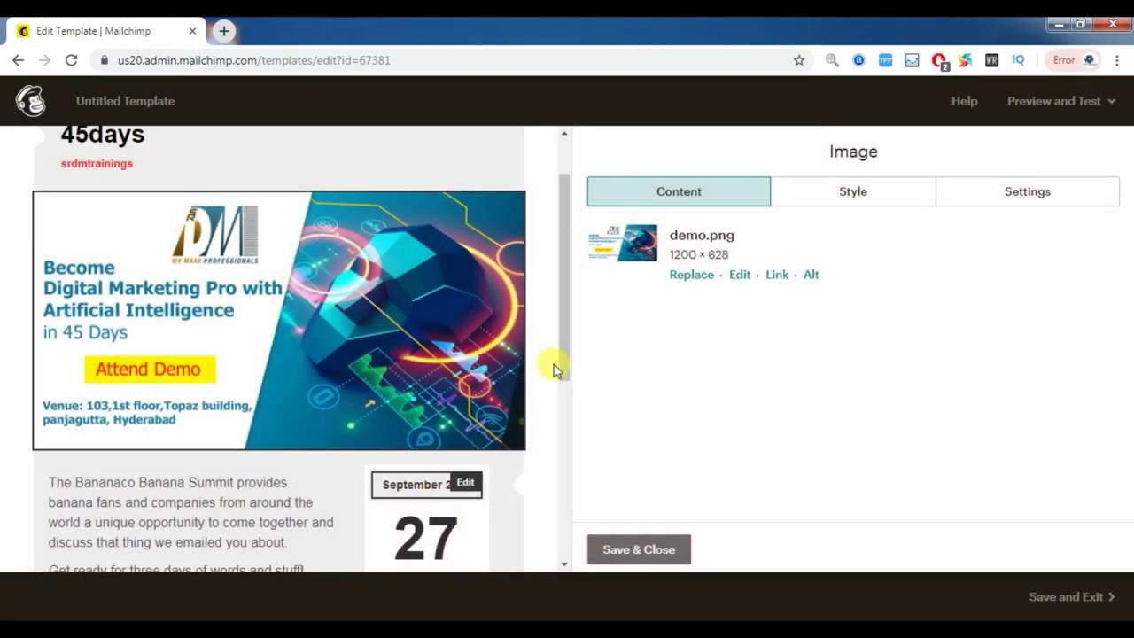
Step: Change the date text 'September 2016' to 'September 2019' and save it
left_click_drag(564, 363, 562, 431)
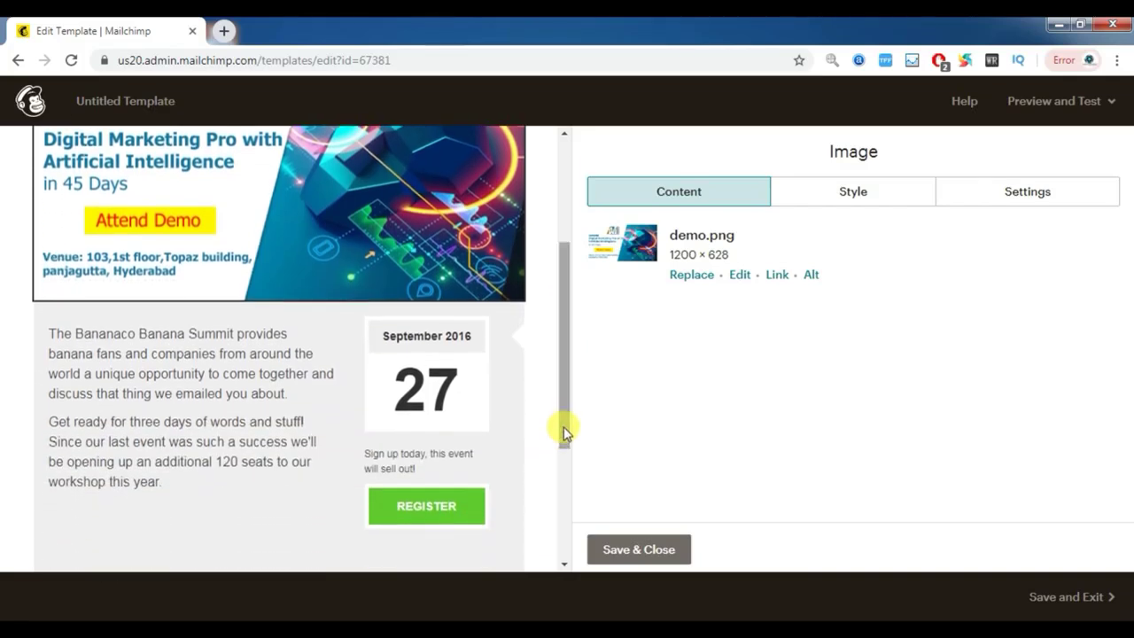
left_click(431, 335)
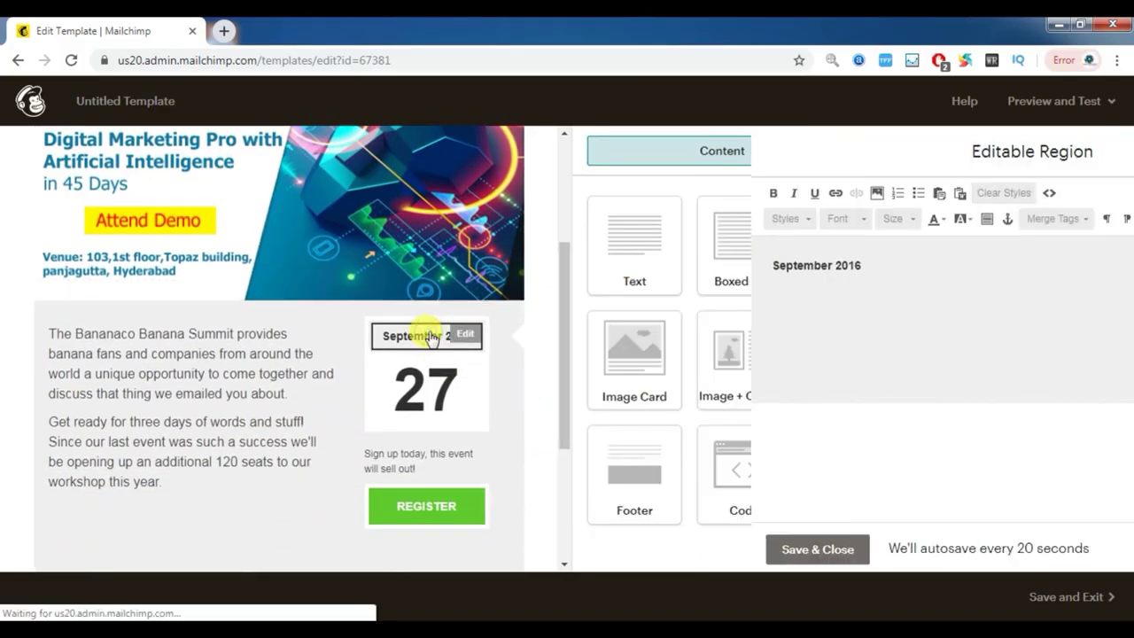
left_click(707, 263)
key("BackSpace")
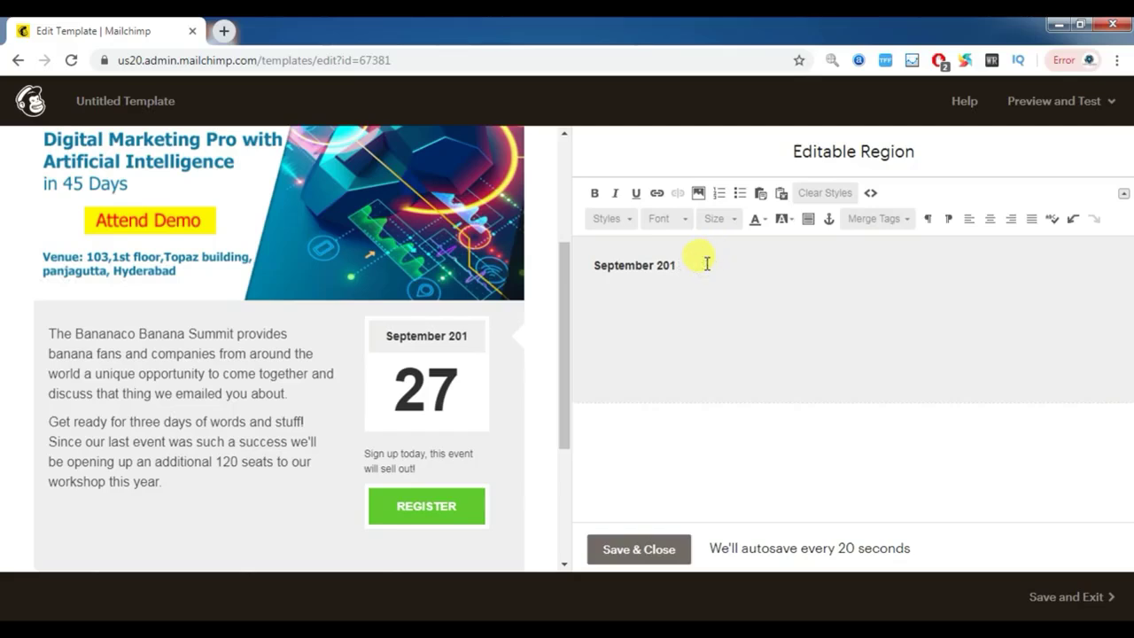
type("9")
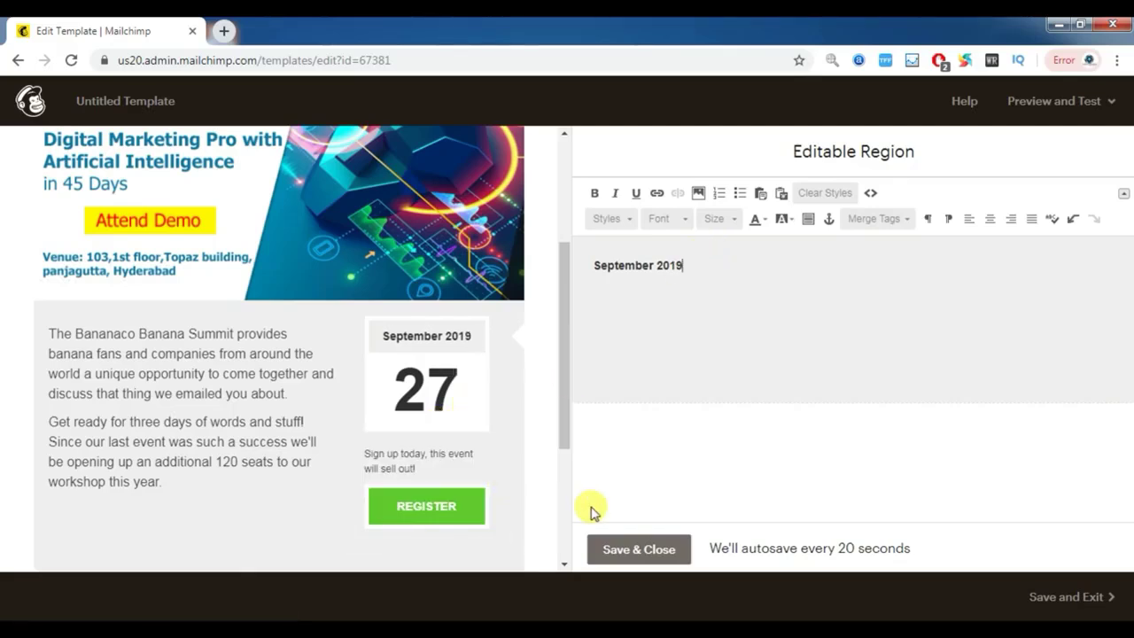
left_click(609, 548)
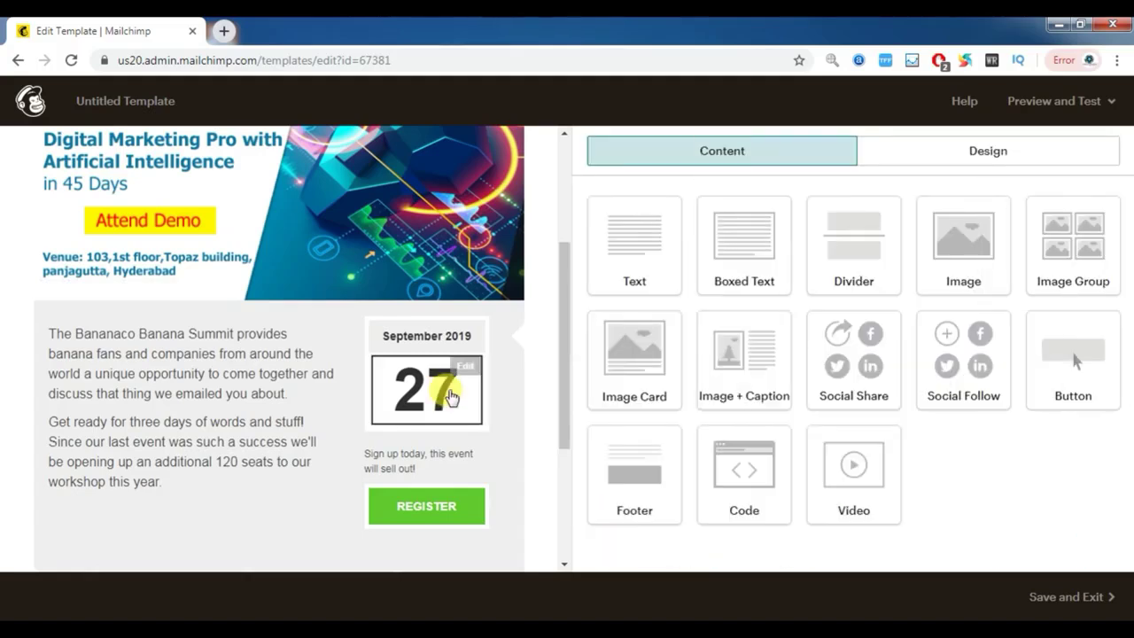
Step: Change the day number from 27 to 29 and save it
left_click(450, 388)
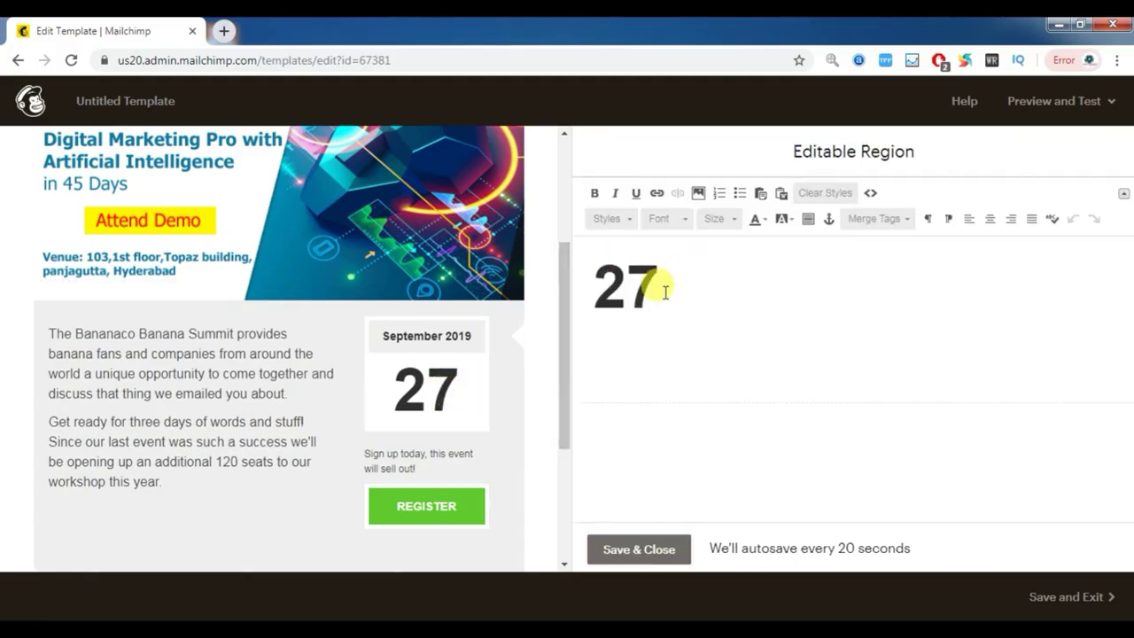
left_click(663, 287)
key("BackSpace")
type("9")
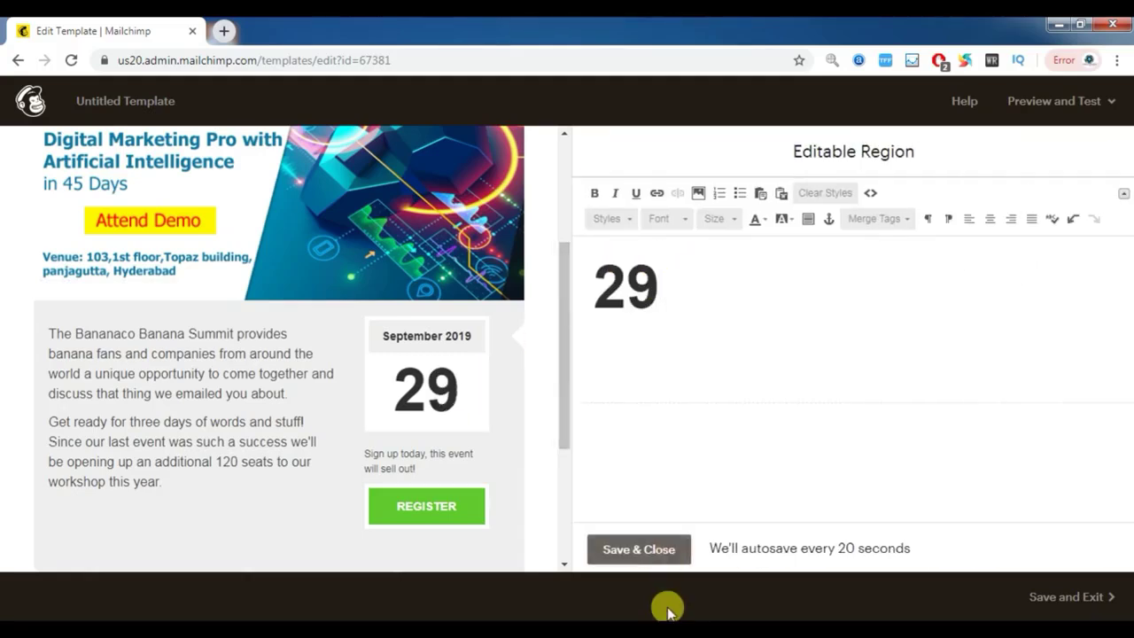
left_click(648, 551)
mouse_move(415, 509)
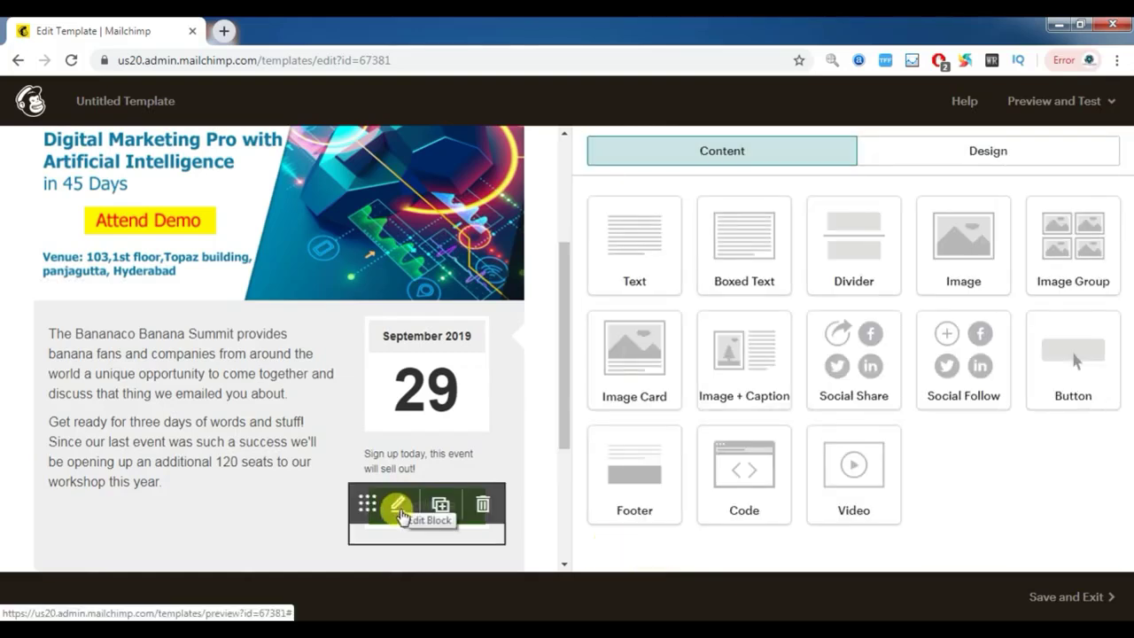
left_click(401, 512)
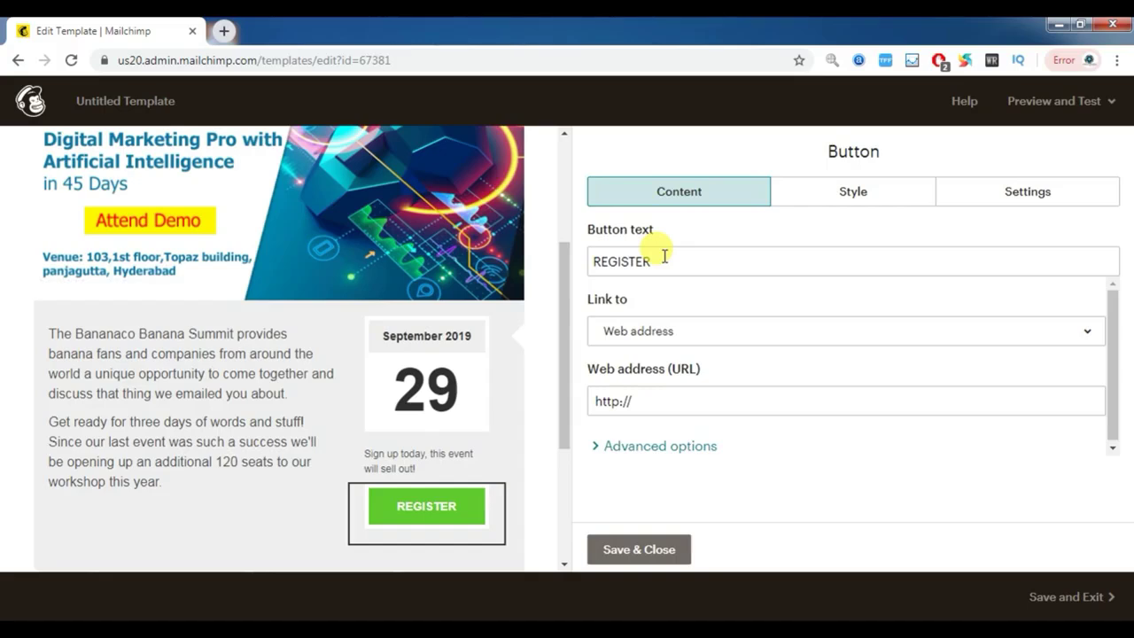
left_click(644, 338)
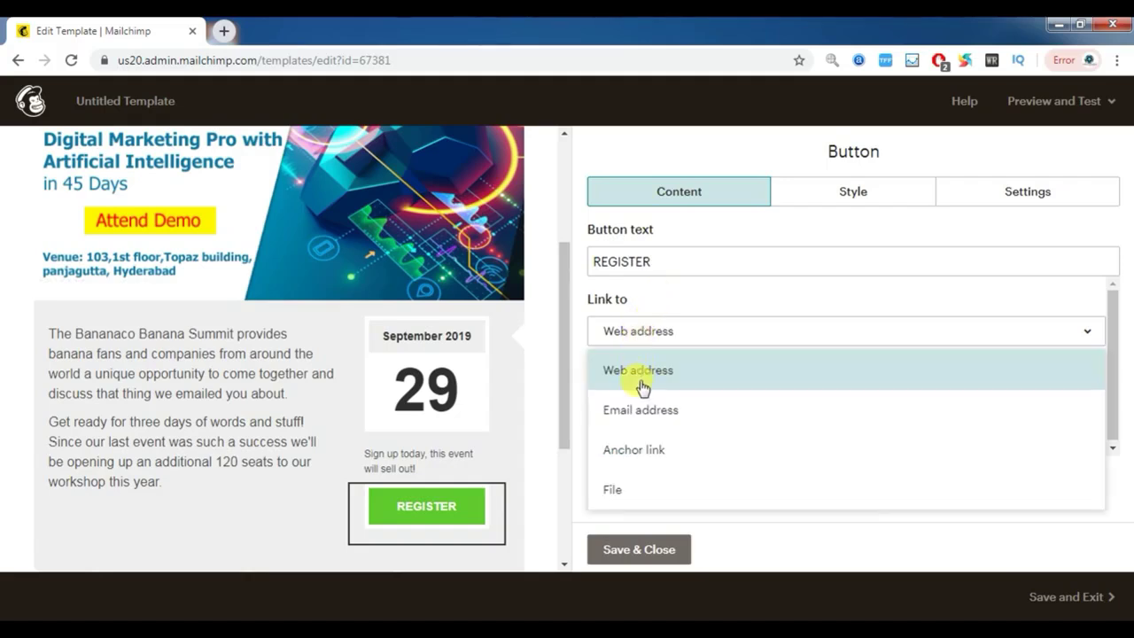
left_click(643, 339)
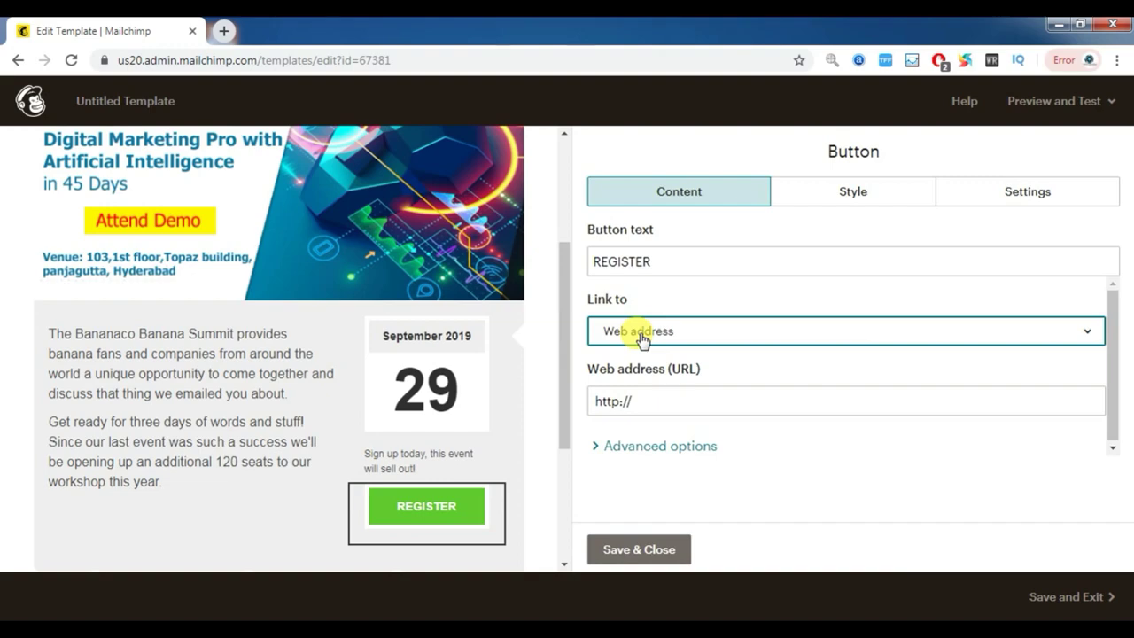
left_click(634, 403)
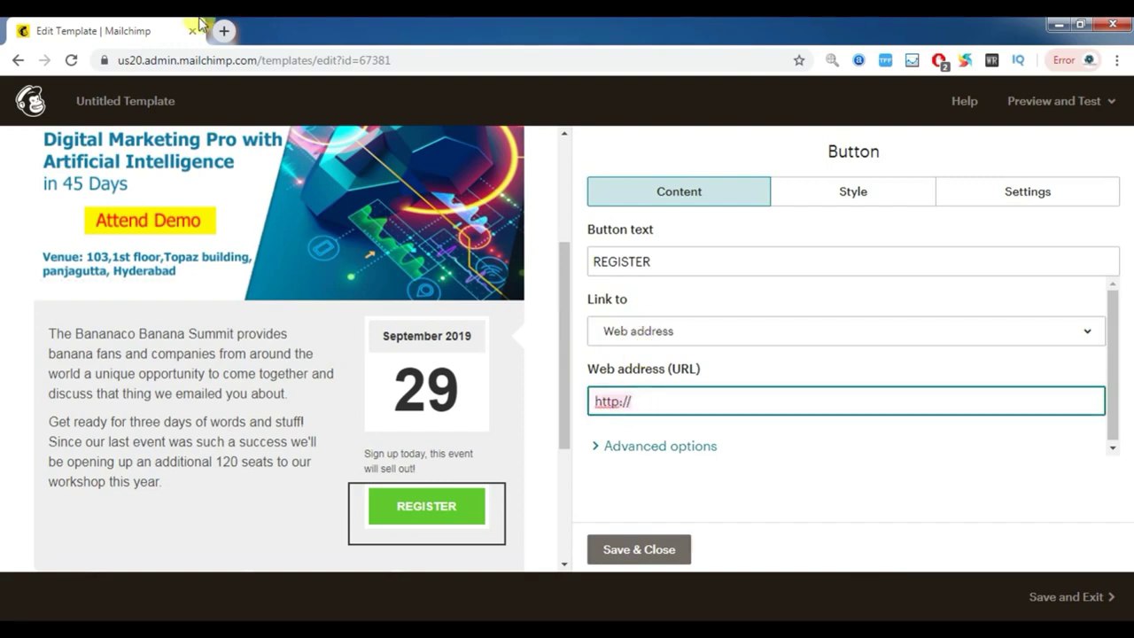
left_click(223, 31)
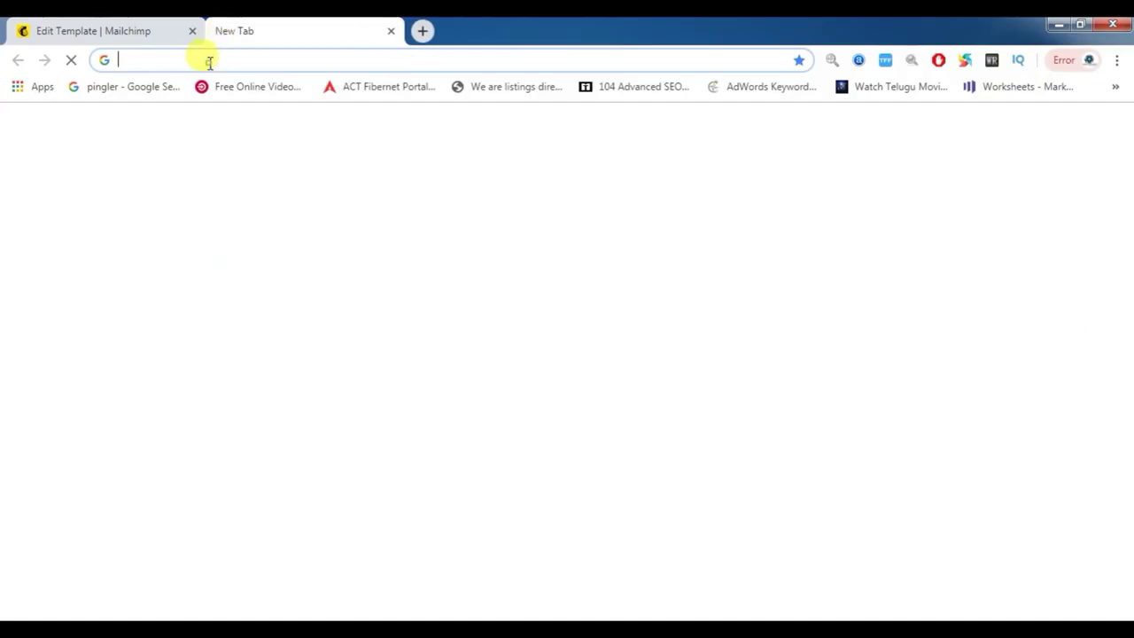
type("ww")
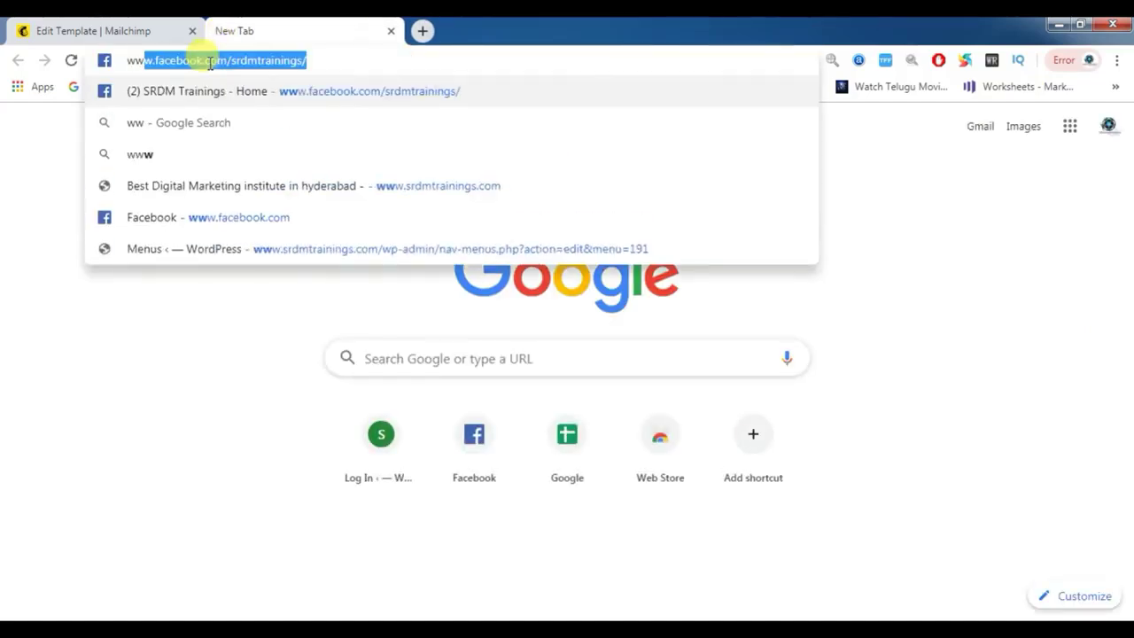
type("w.srdmtrainings.com")
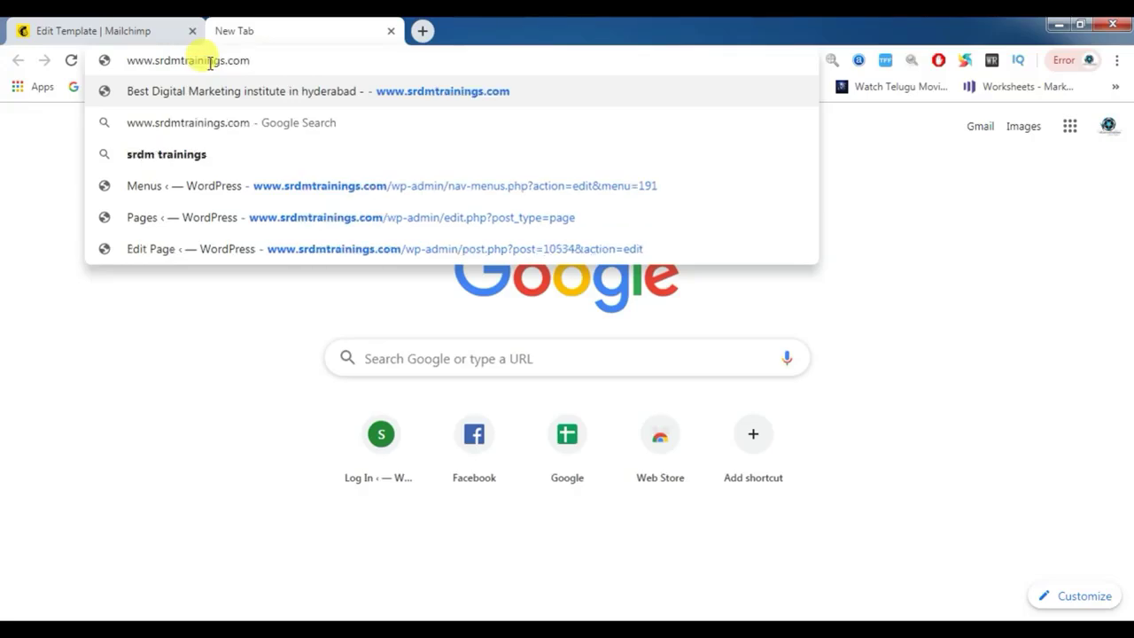
key("Return")
left_click(80, 26)
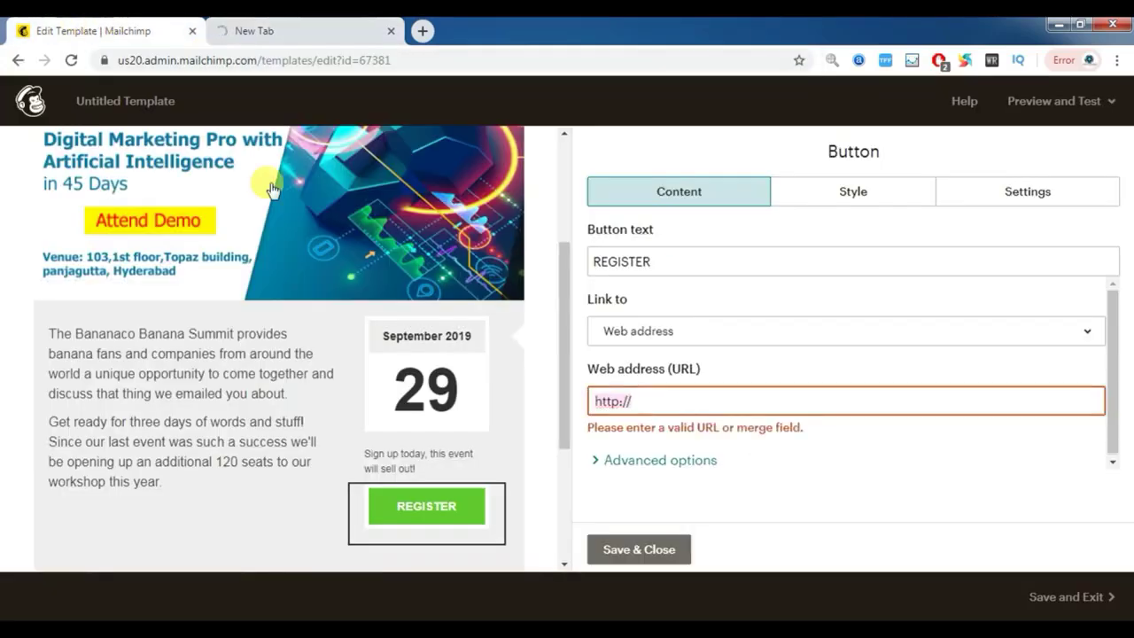
mouse_move(394, 500)
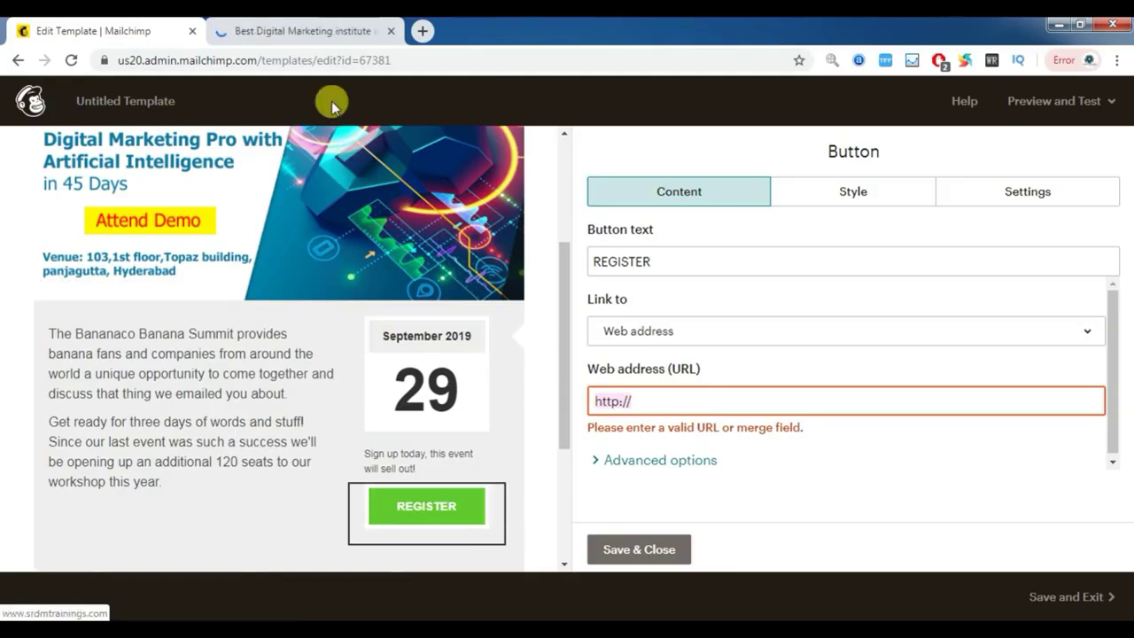
left_click(314, 28)
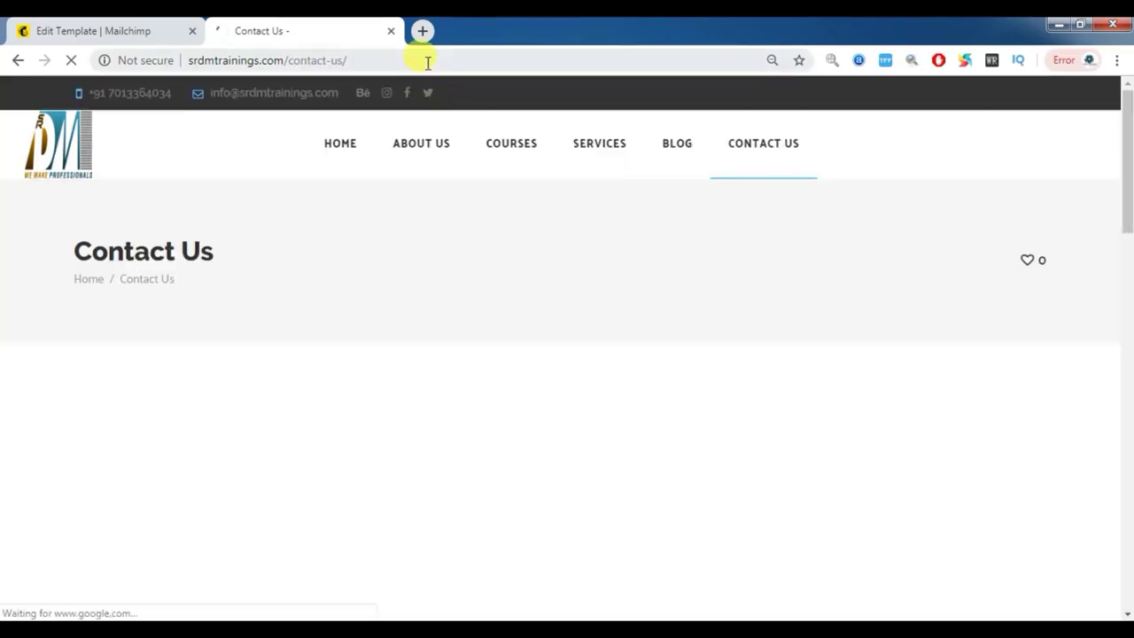
Step: Copy the Contact Us page URL and paste it as the REGISTER button's web address
left_click(427, 60)
key("ctrl+a")
key("ctrl+c")
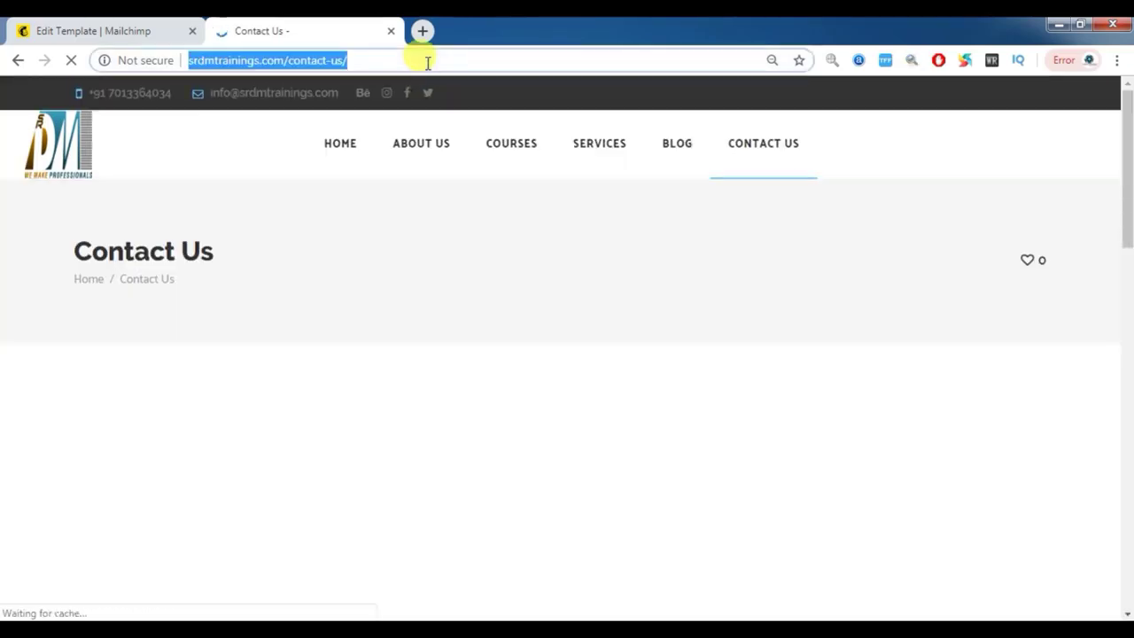
left_click(147, 26)
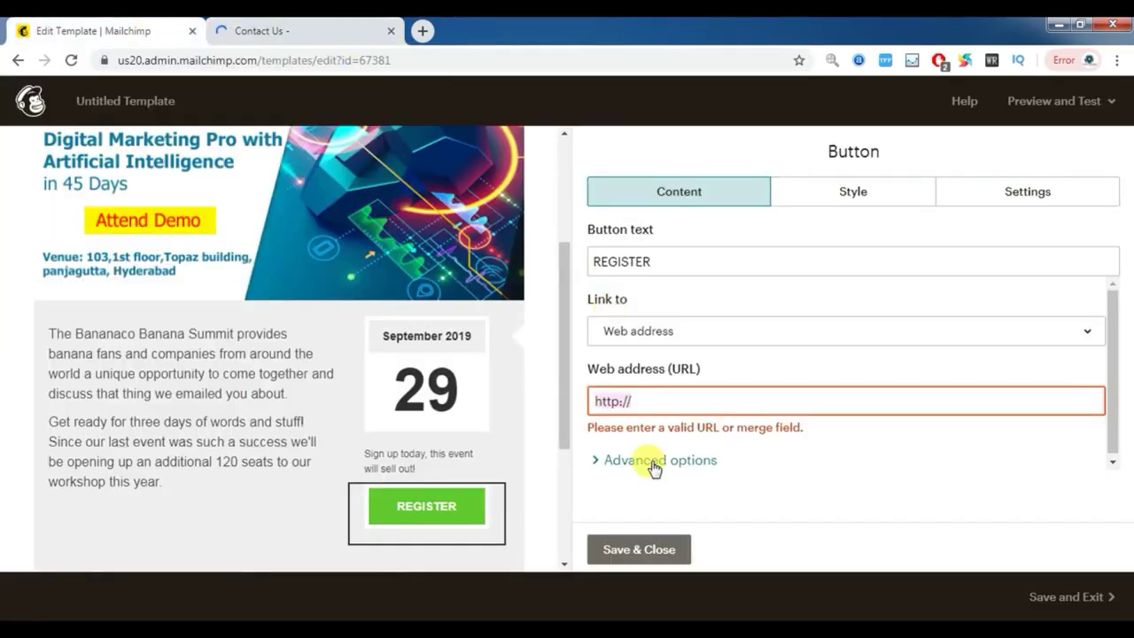
key("ctrl+v")
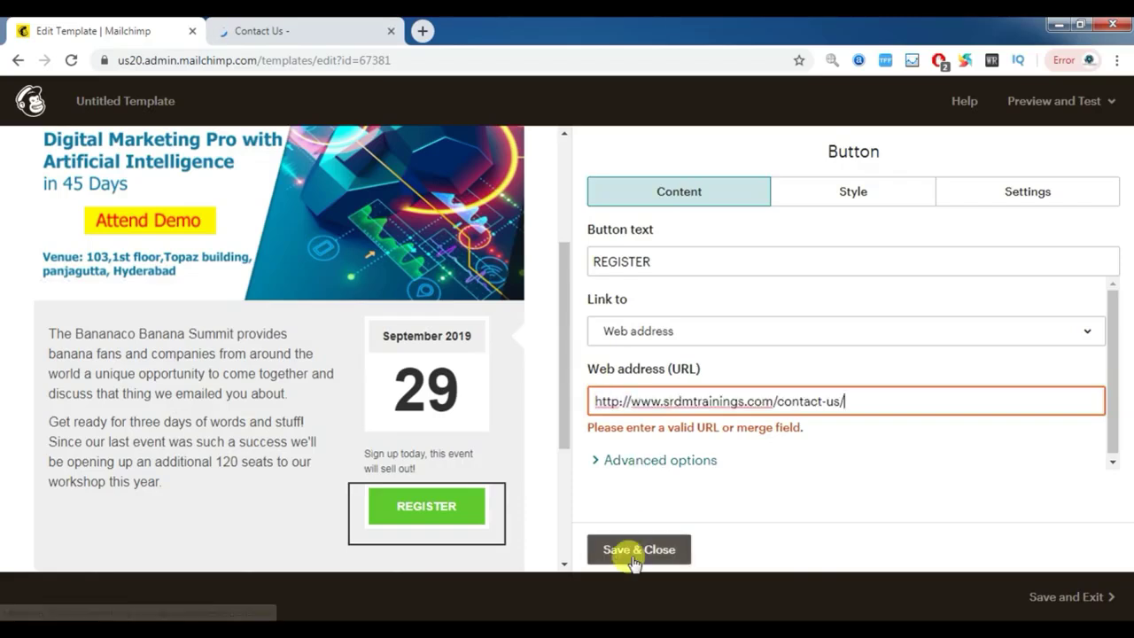
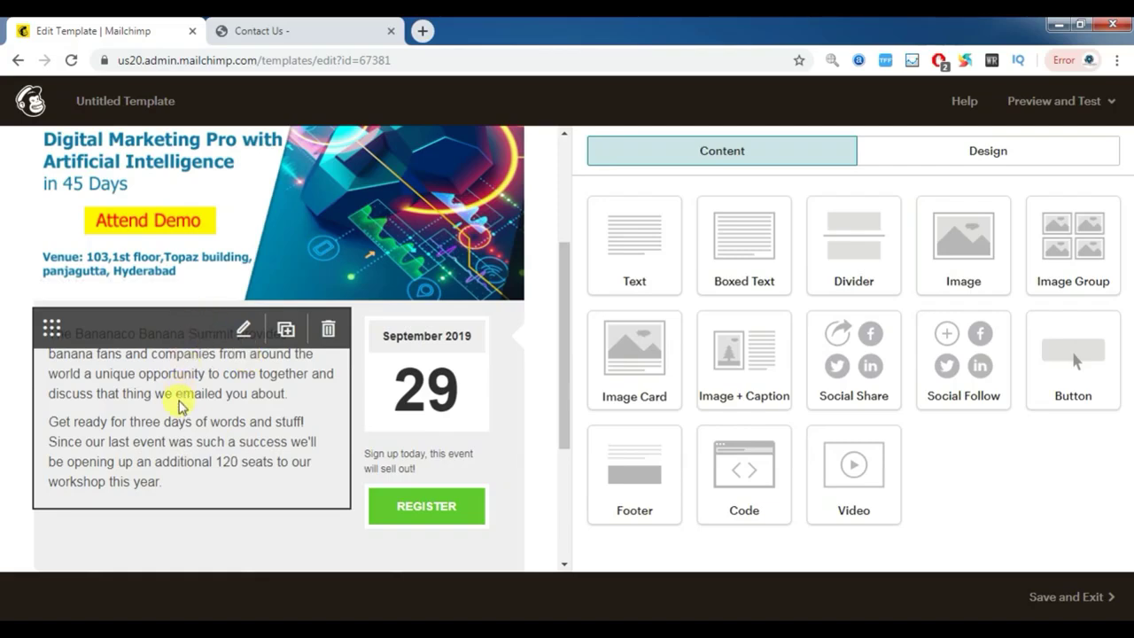
Step: Open the event text block for editing, then move to the SRDM website and its home page
left_click(241, 330)
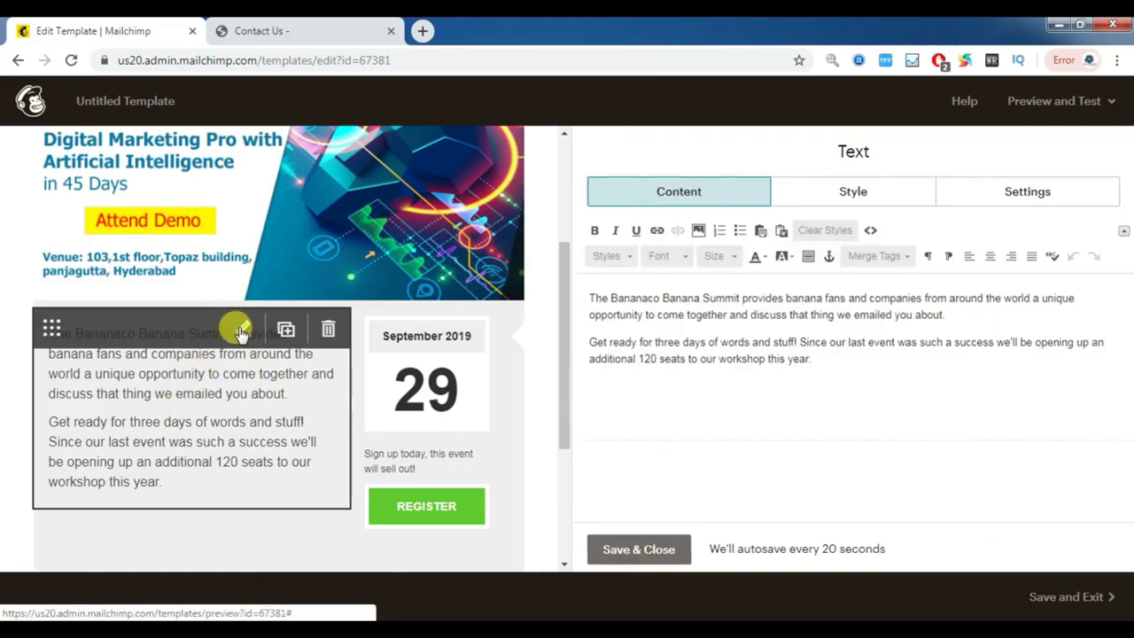
left_click(403, 30)
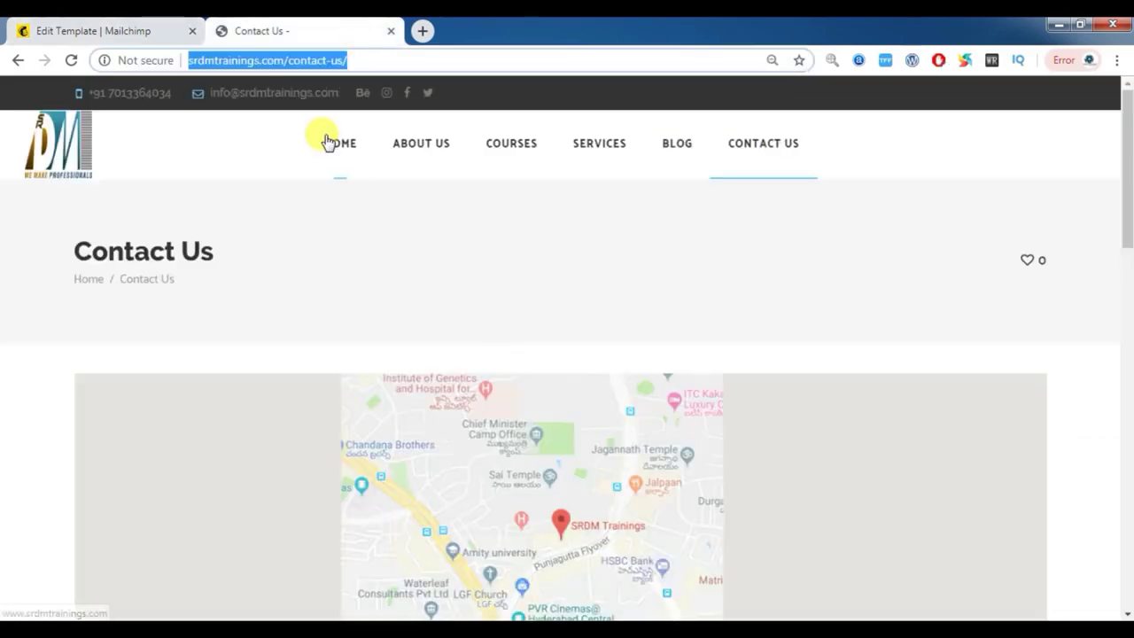
left_click(326, 140)
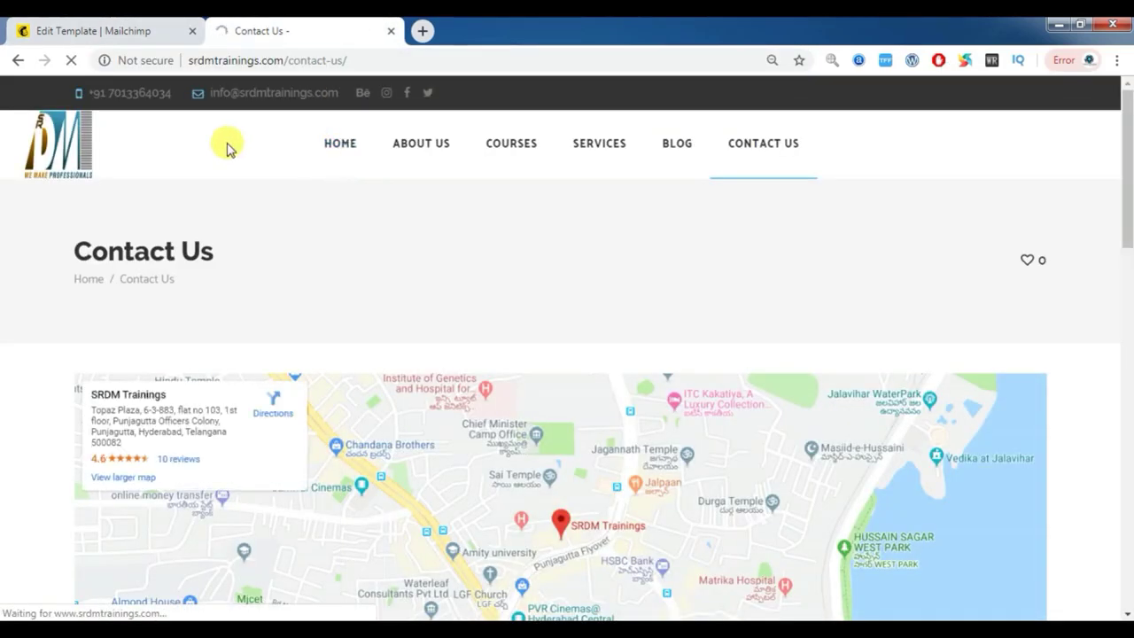
Step: Load the SRDM Trainings home page and bring up its context menu for SEOquake options
left_click(112, 29)
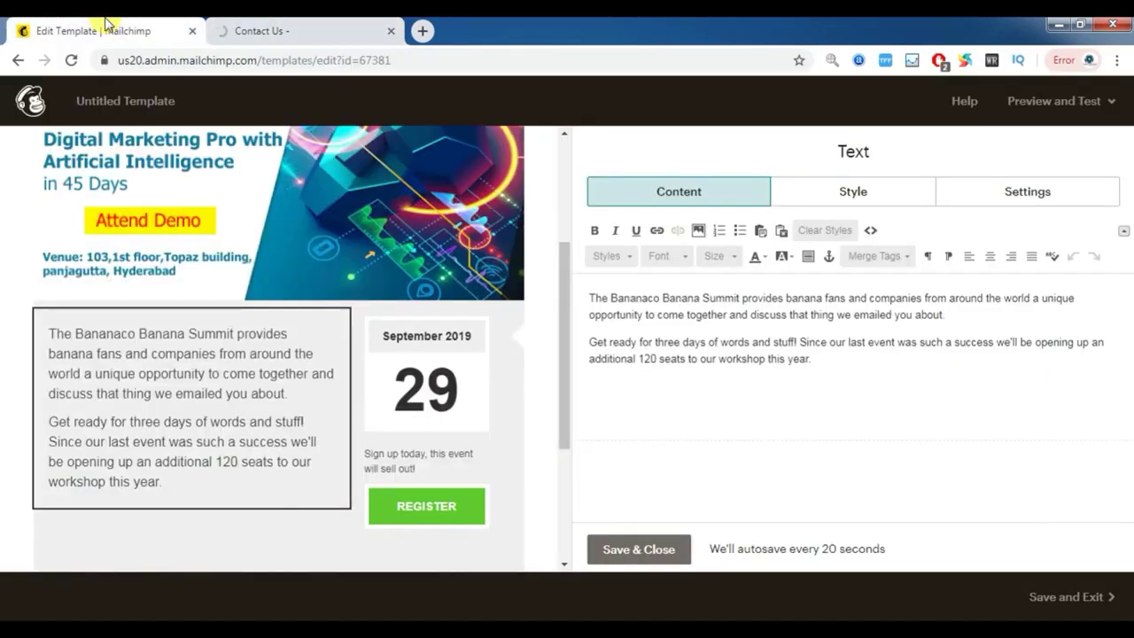
left_click(288, 26)
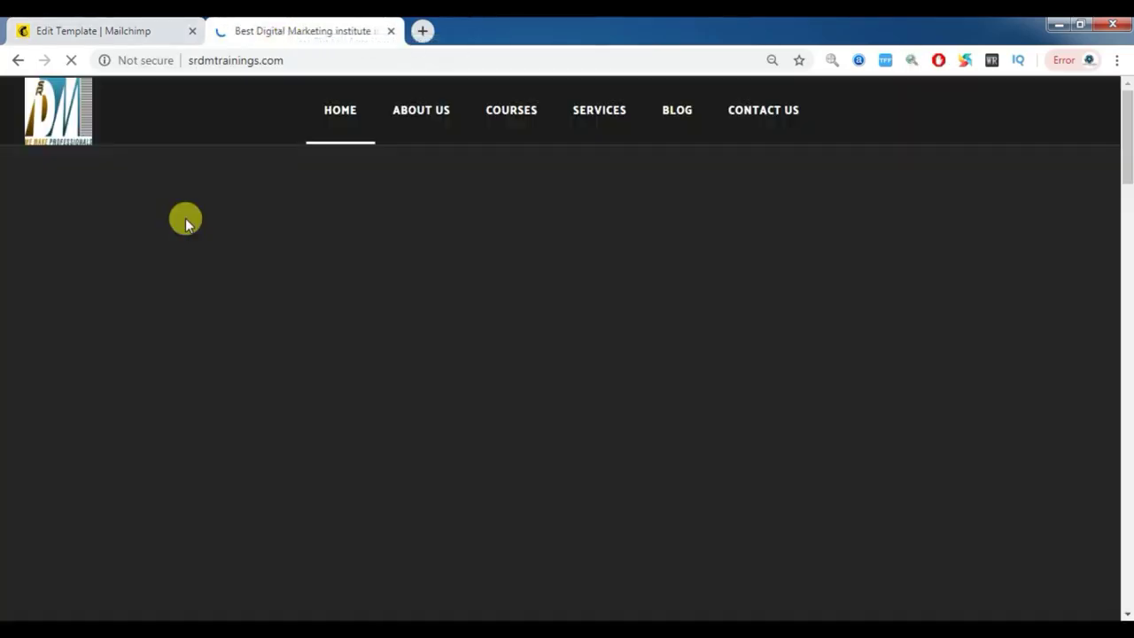
right_click(185, 183)
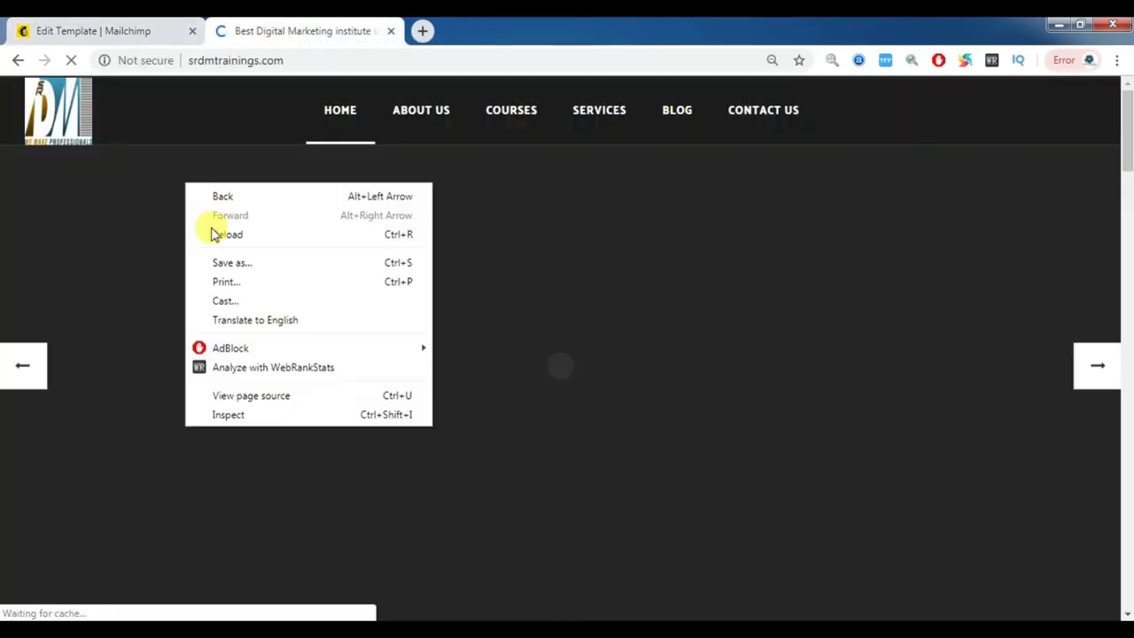
right_click(168, 155)
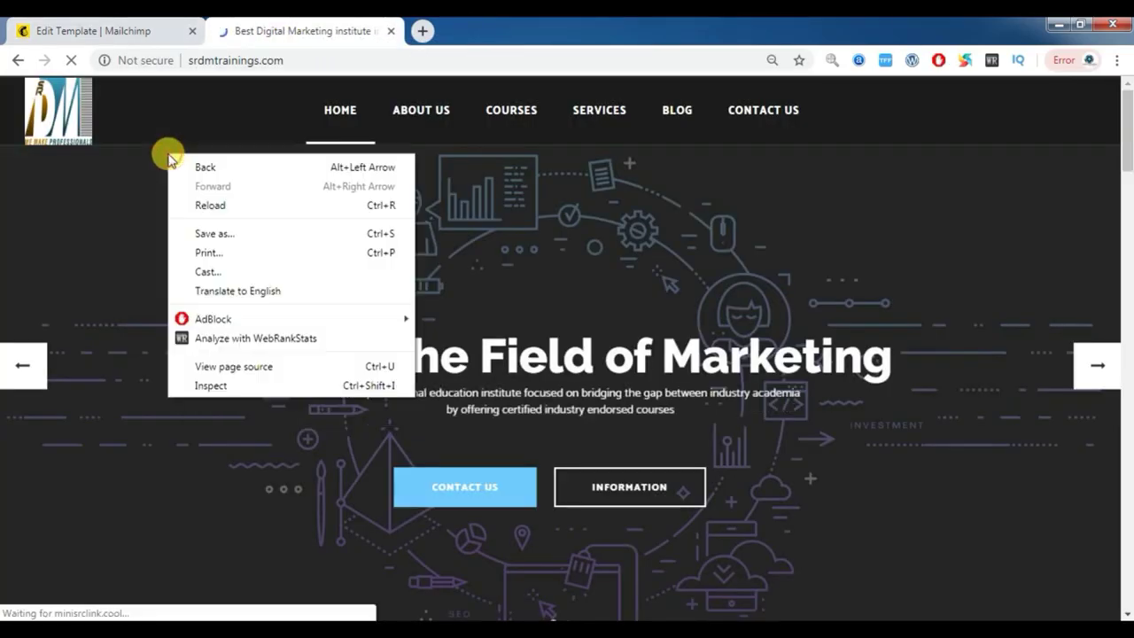
left_click(139, 112)
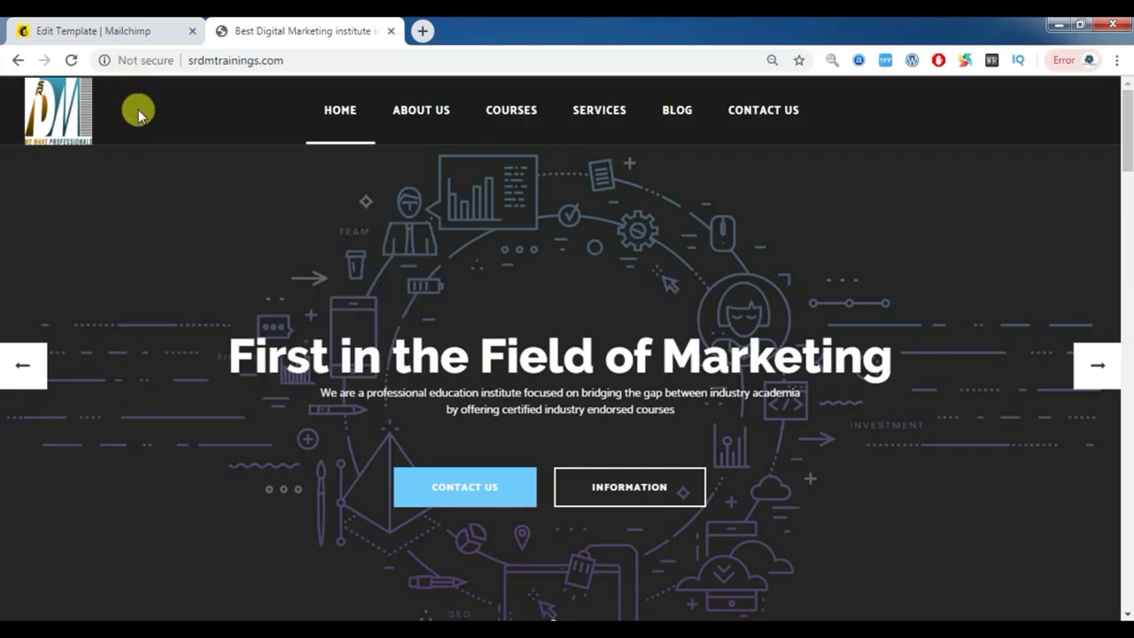
right_click(139, 112)
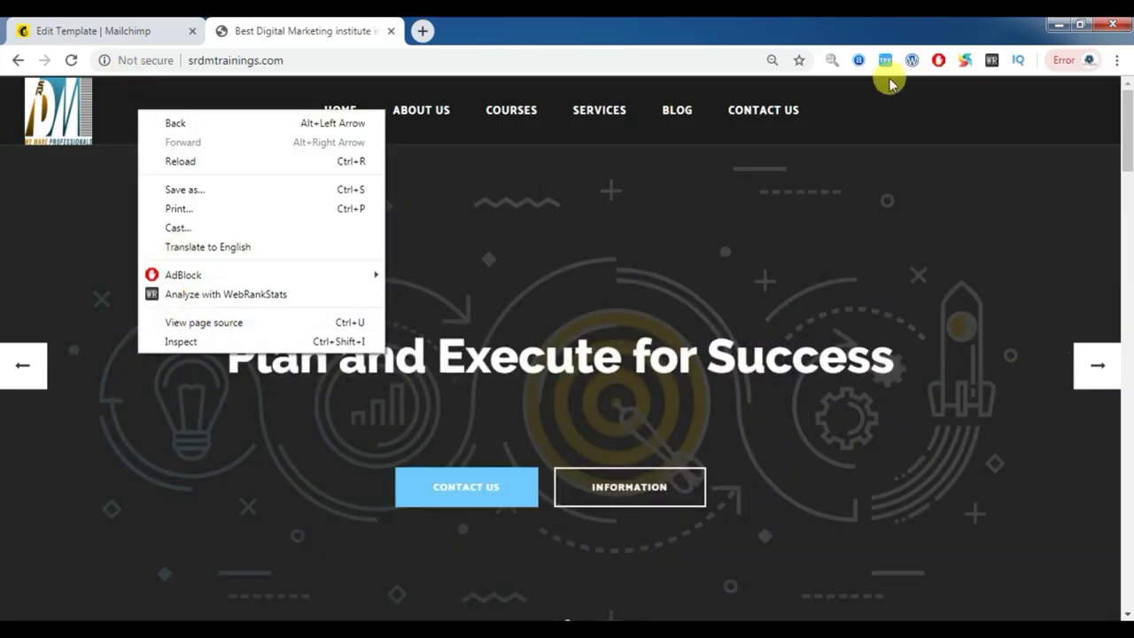
left_click(766, 151)
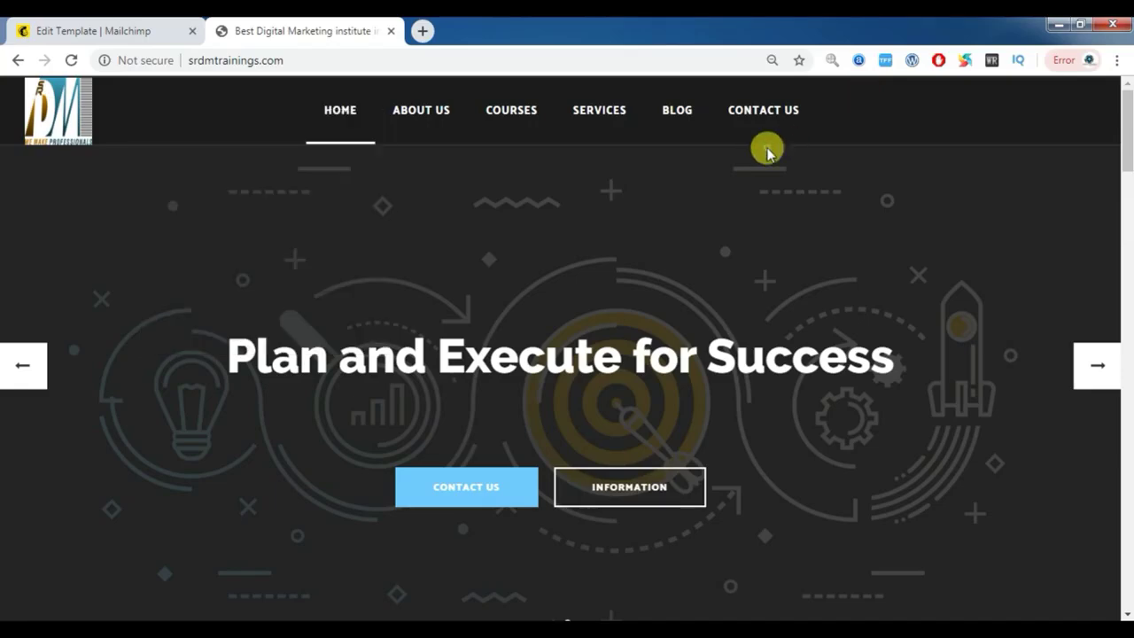
left_click(1124, 194)
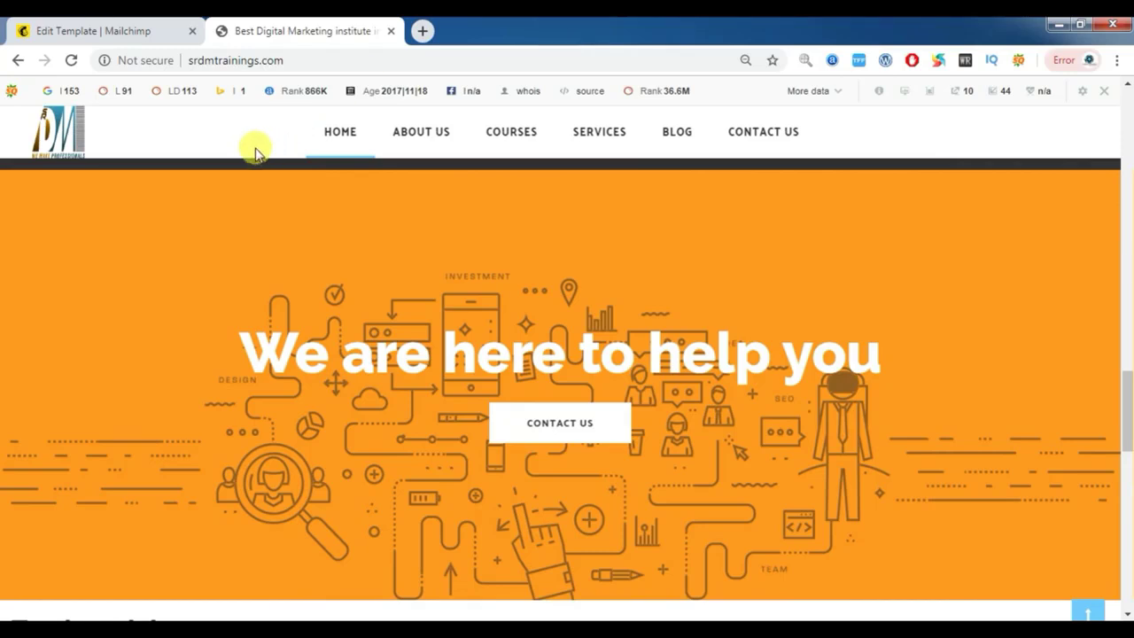
right_click(255, 153)
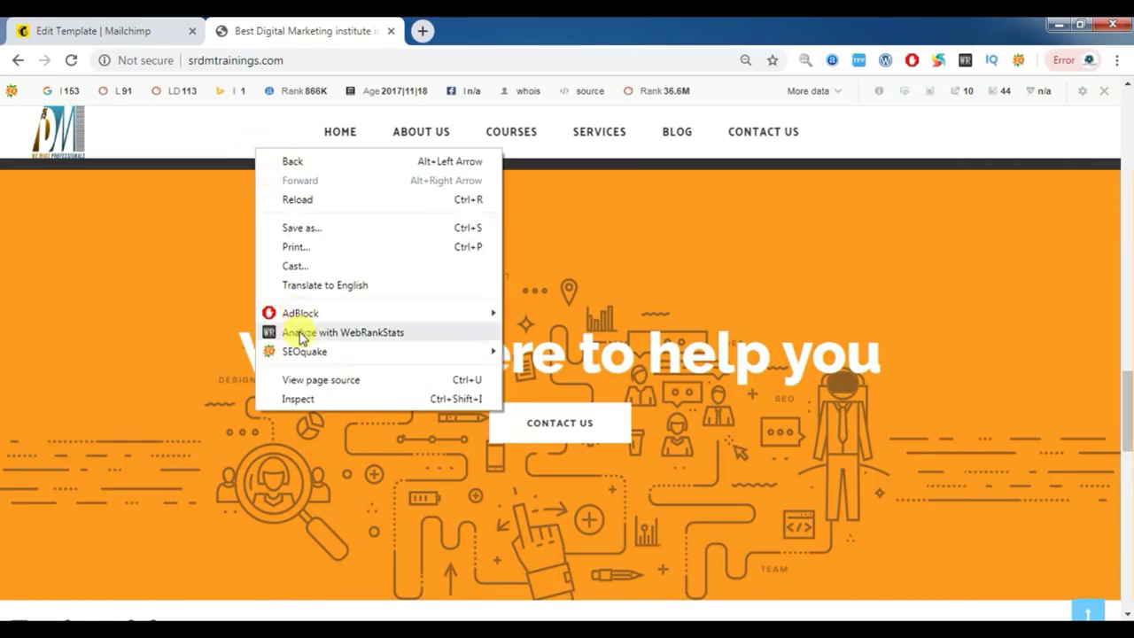
Step: Open SEOquake's Page Info report, select the full meta description, and go back to Mailchimp
mouse_move(293, 351)
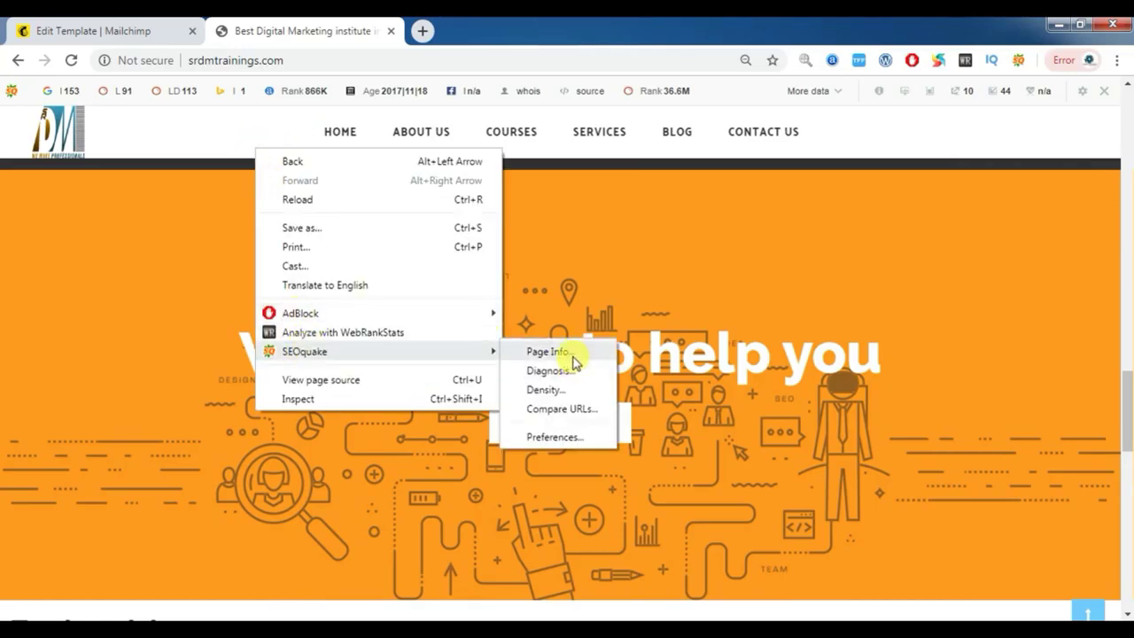
left_click(558, 353)
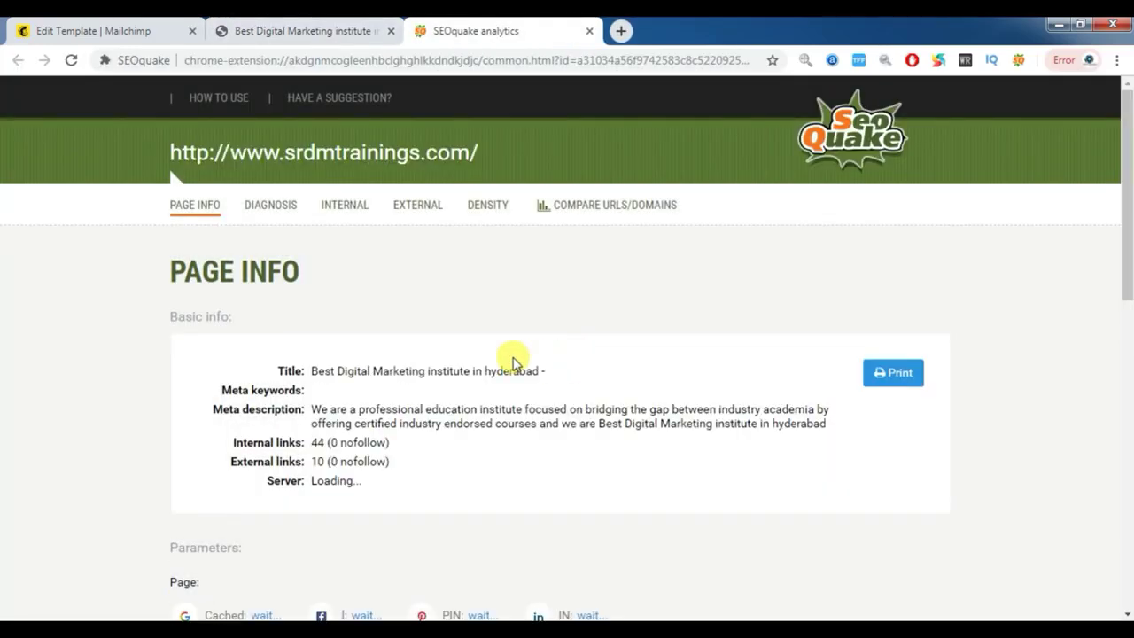
double_click(390, 412)
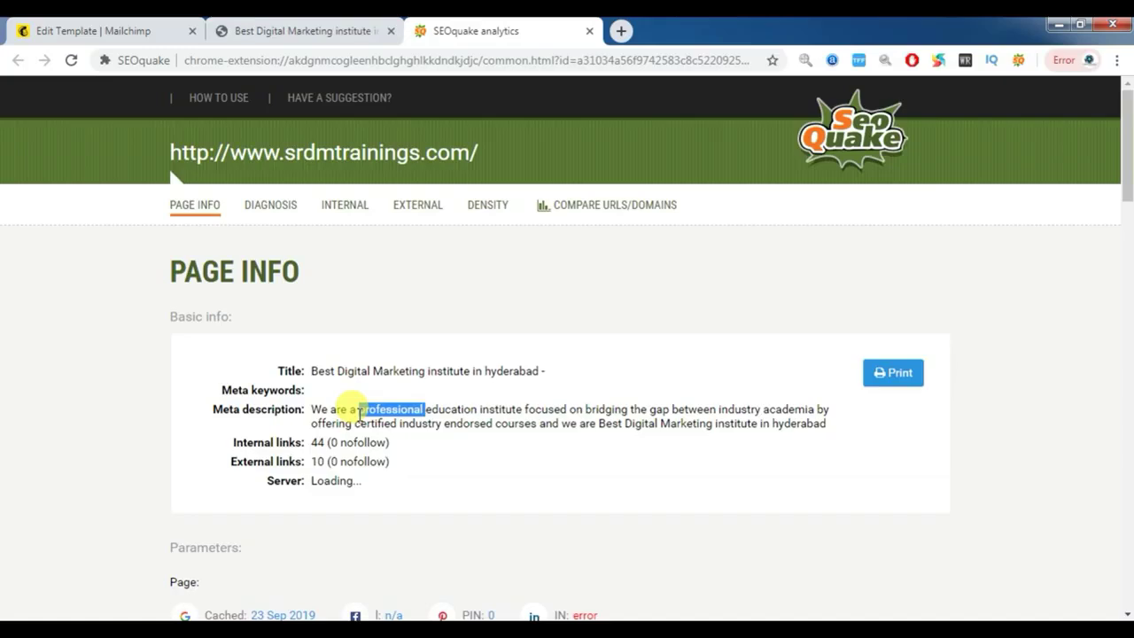
triple_click(359, 413)
key("ctrl+c")
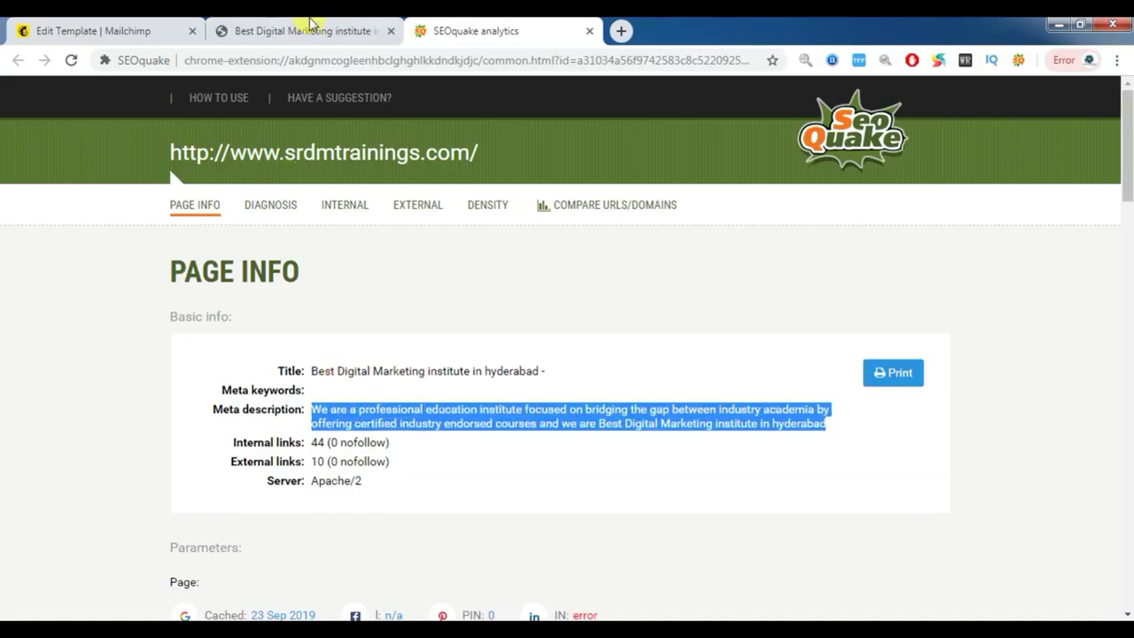
left_click(59, 30)
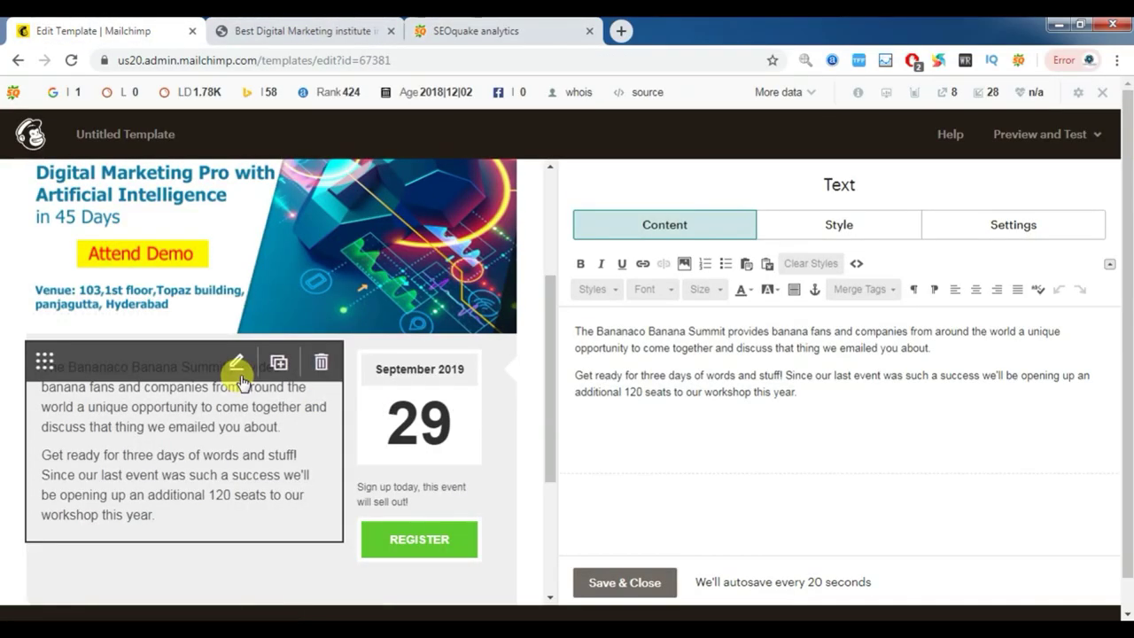
Step: Paste the SRDM meta description over the Bananaco Summit paragraph and save the text block
triple_click(678, 345)
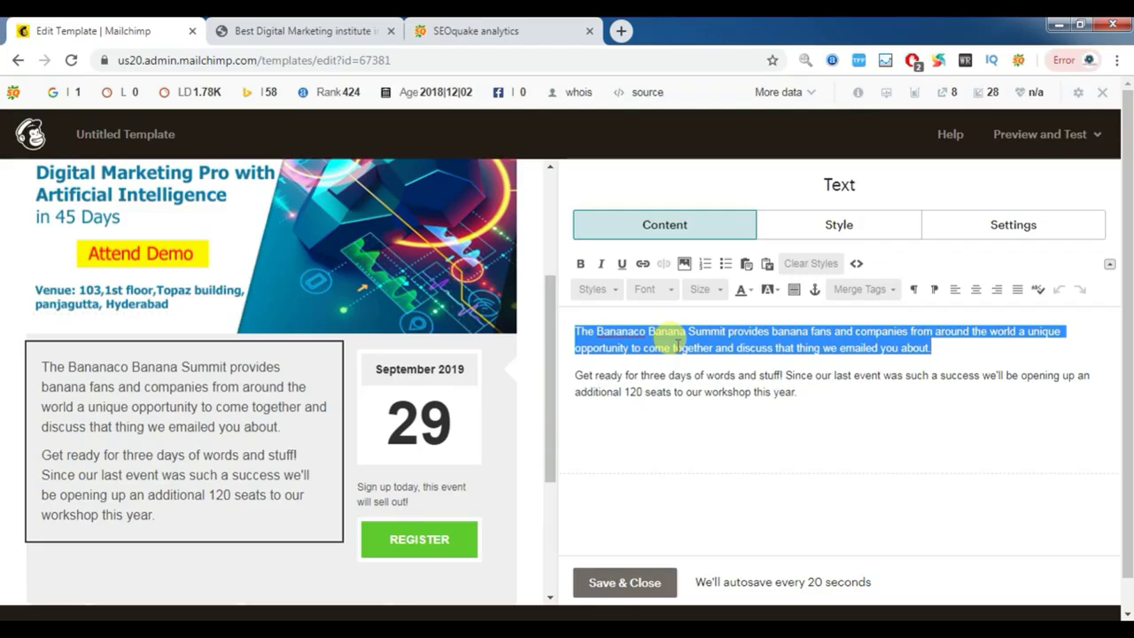
key("ctrl+v")
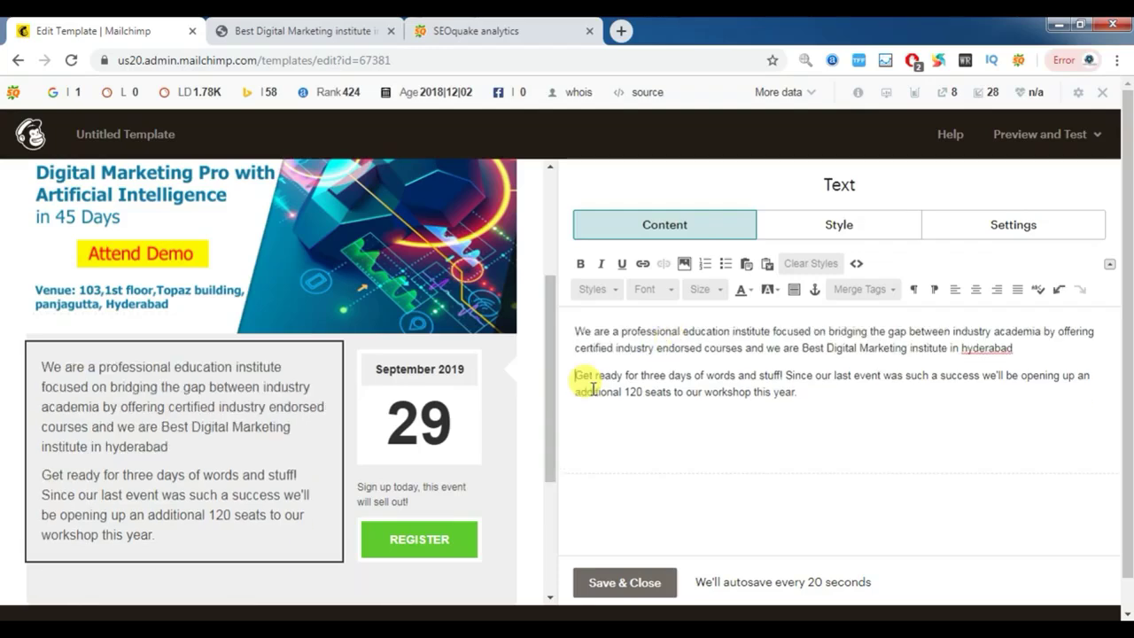
left_click(601, 583)
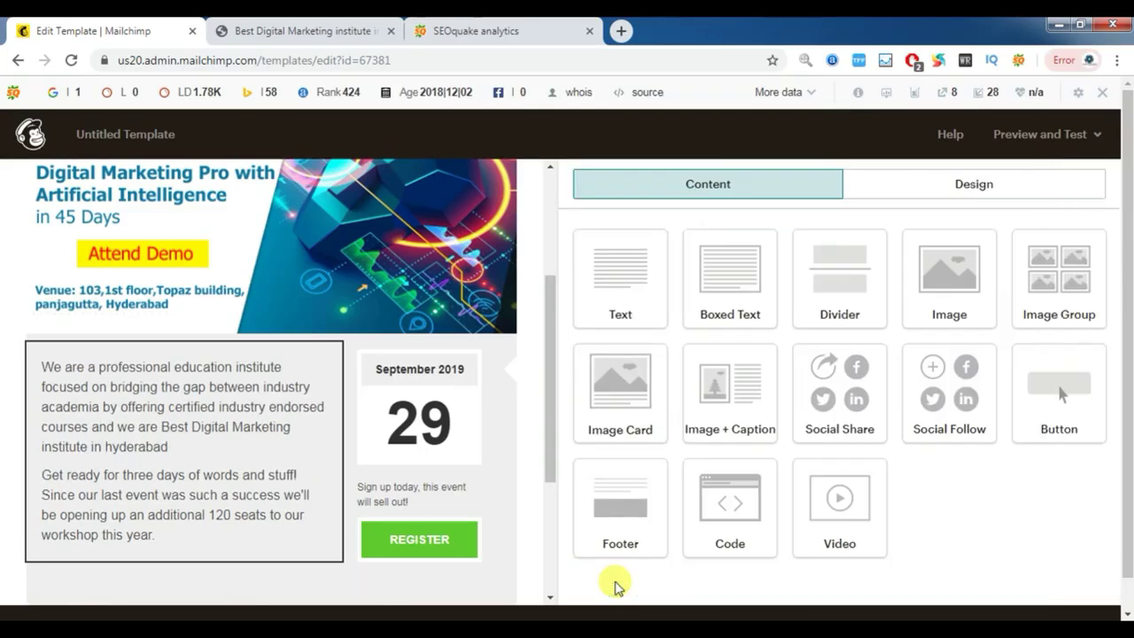
left_click(551, 507)
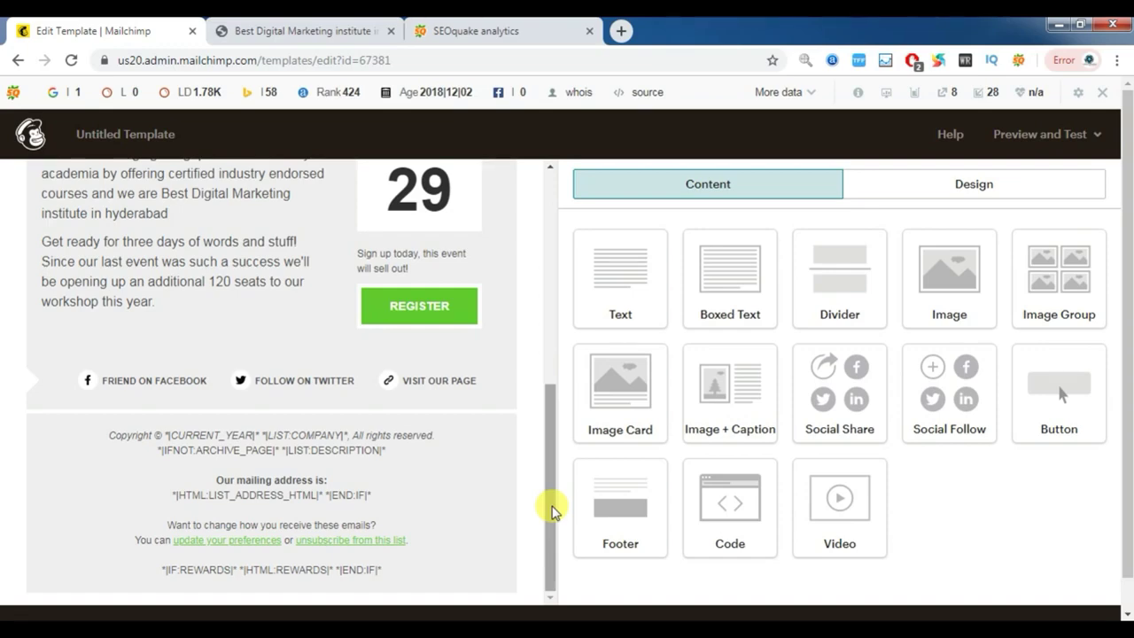
mouse_move(256, 375)
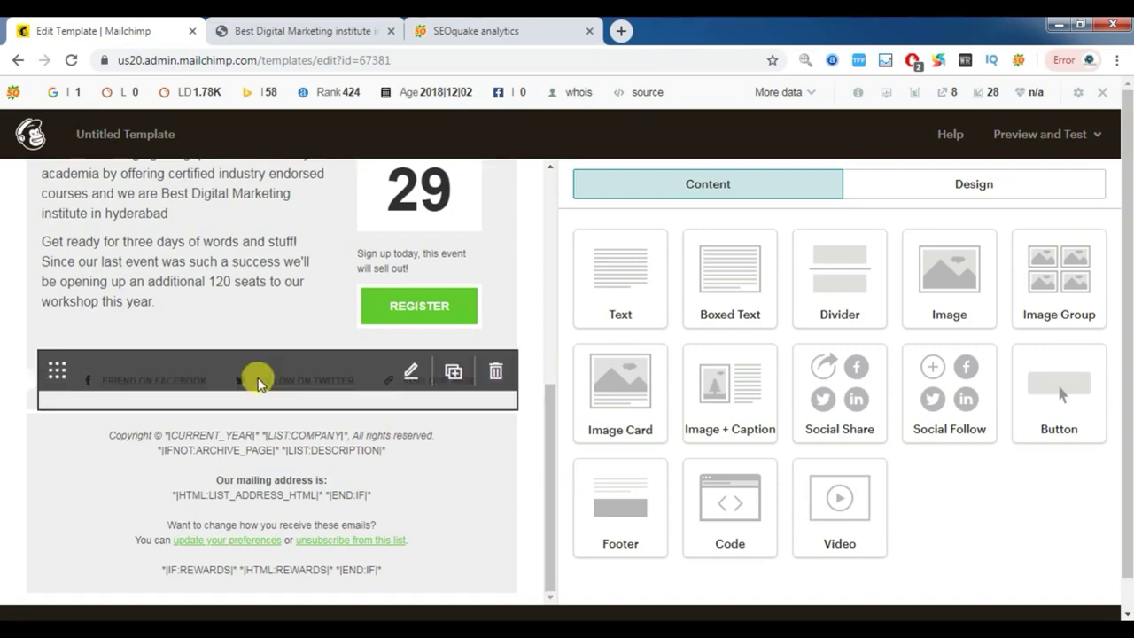
Step: Point the Facebook and Twitter links to the srdmtrainings profiles and save the Social Follow block
left_click(410, 373)
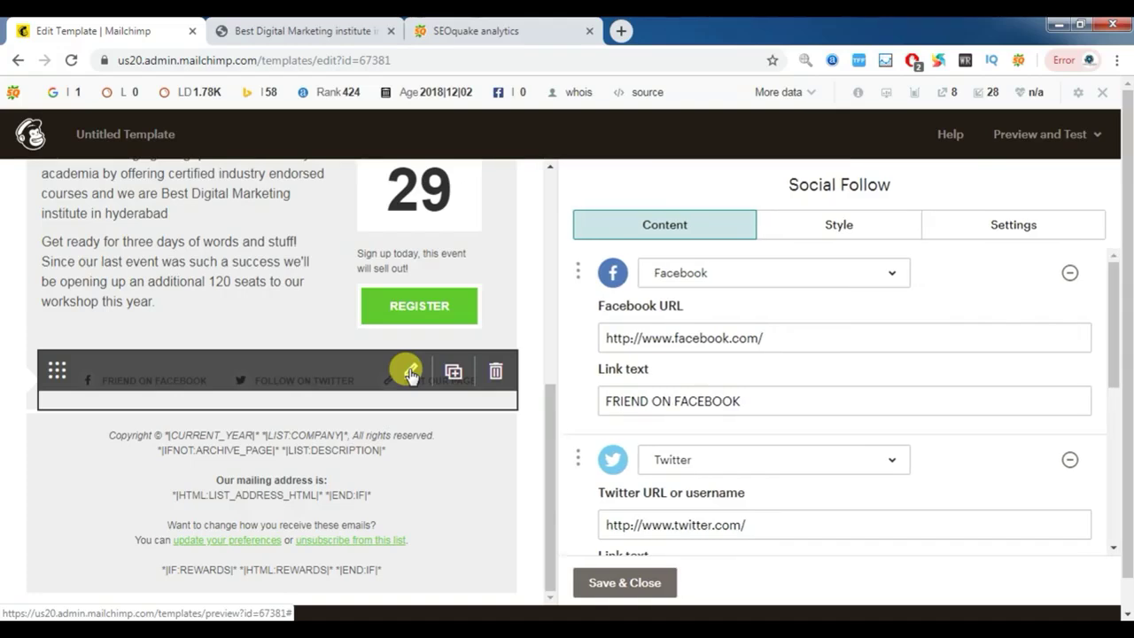
left_click(769, 324)
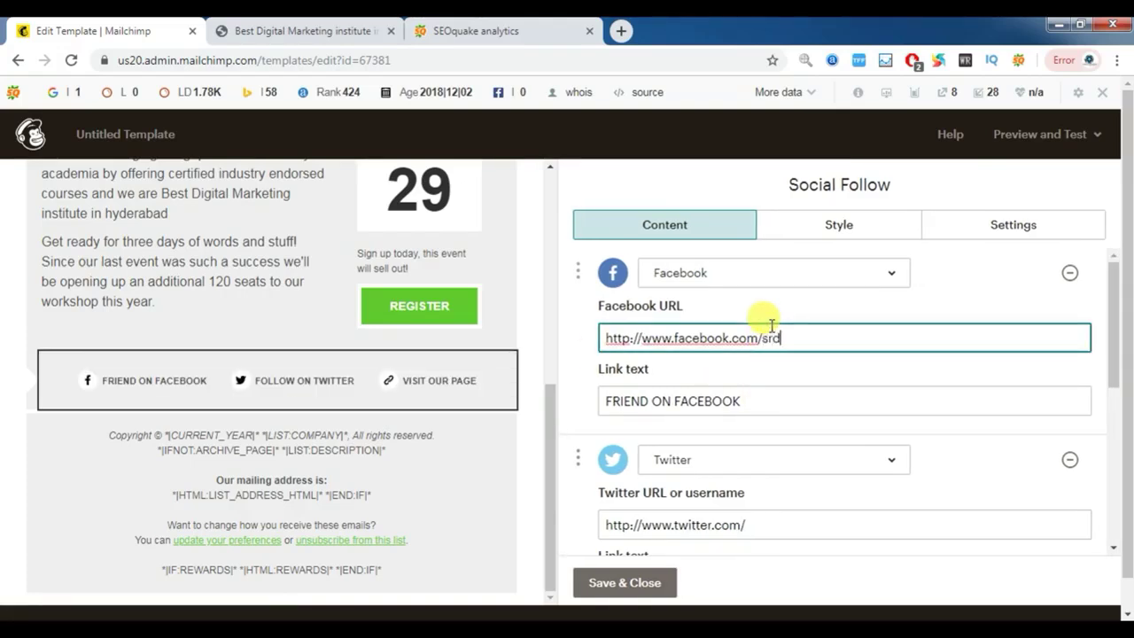
type("srdmtrainings")
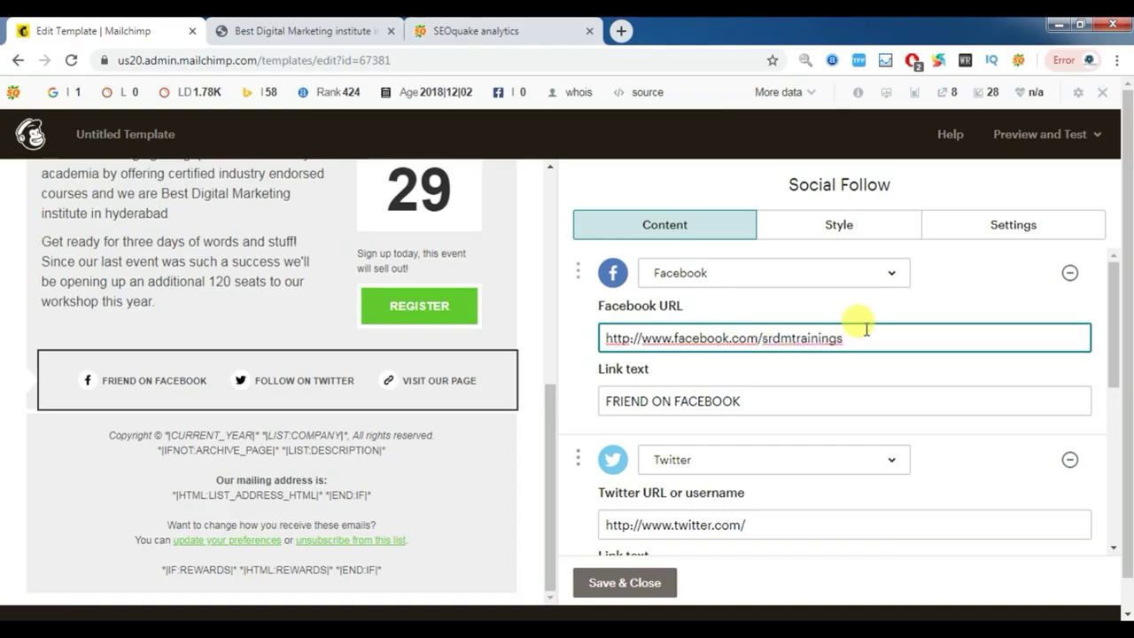
left_click_drag(1108, 362, 1117, 405)
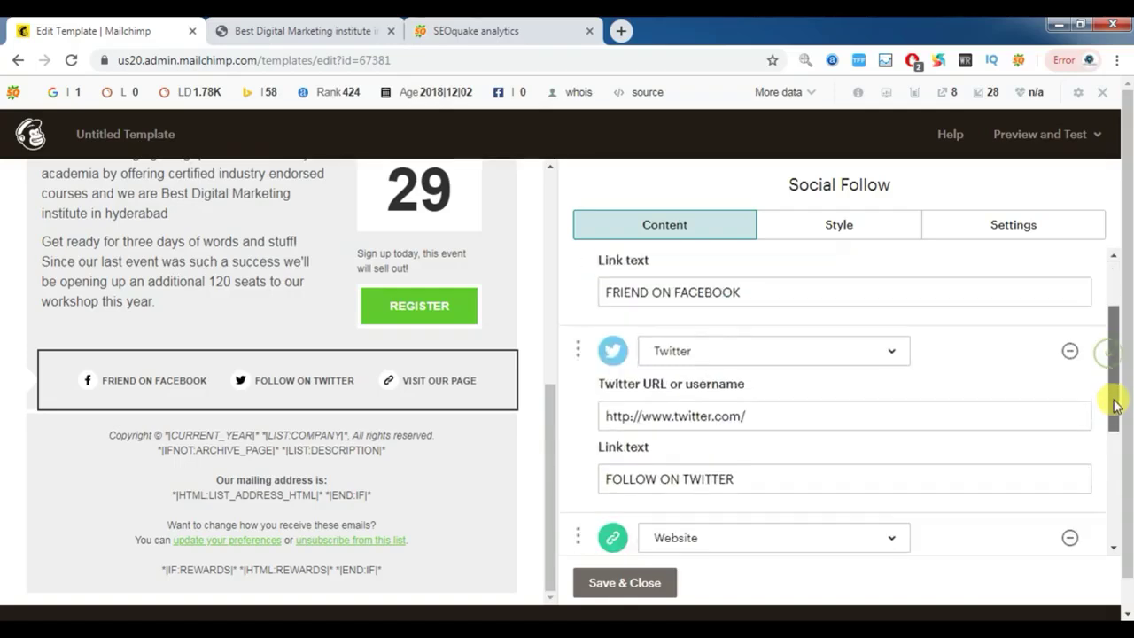
left_click(906, 413)
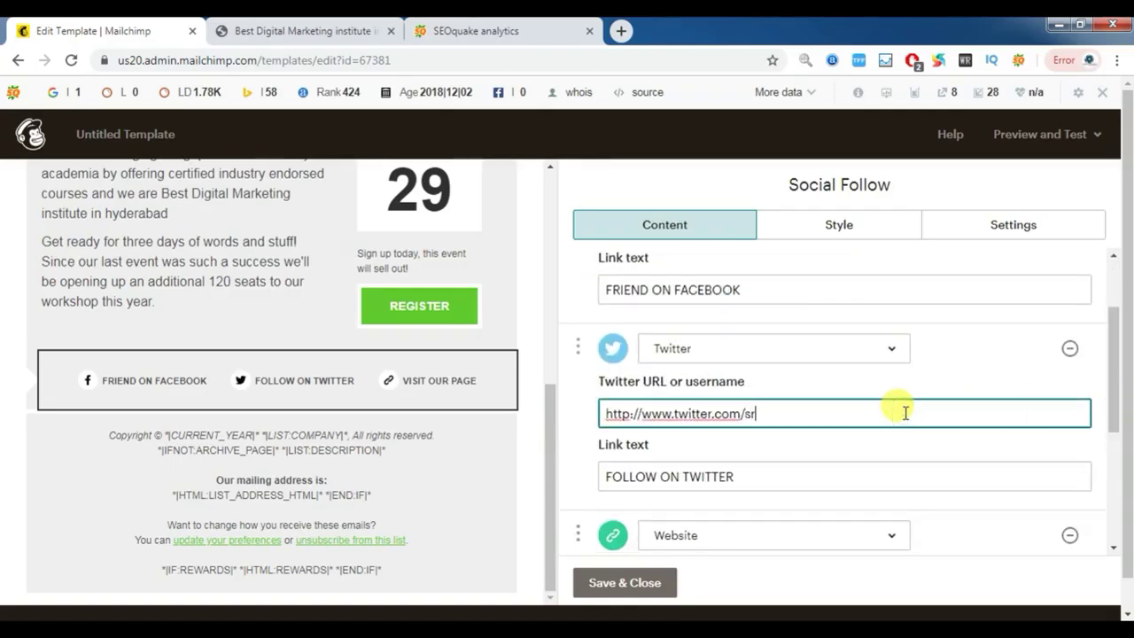
type("srdmtrainings")
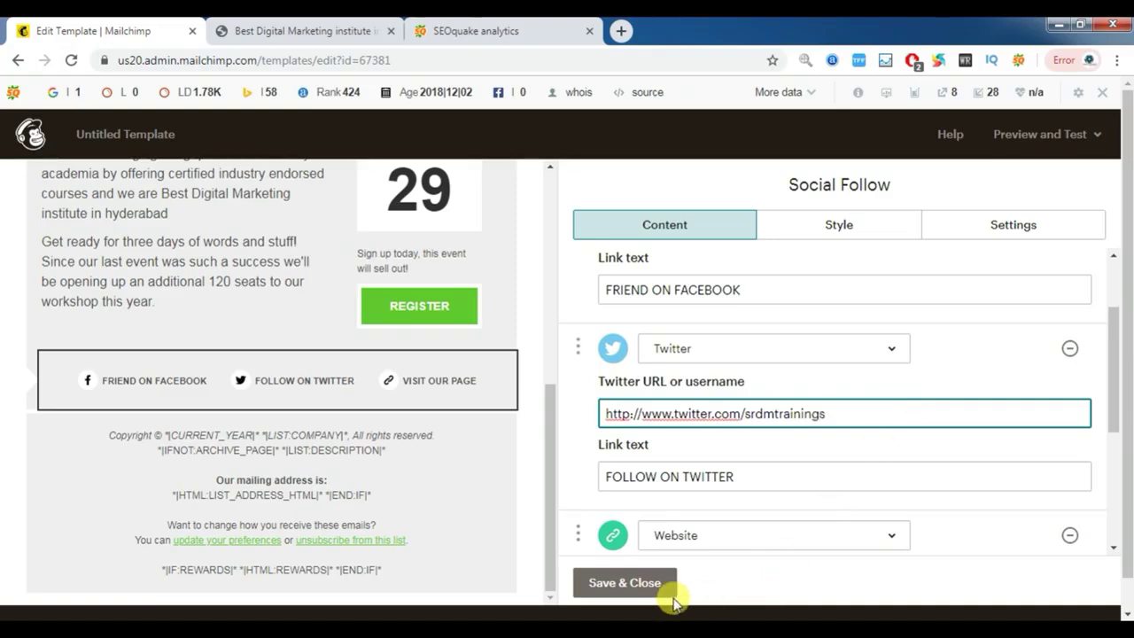
left_click(643, 582)
mouse_move(443, 401)
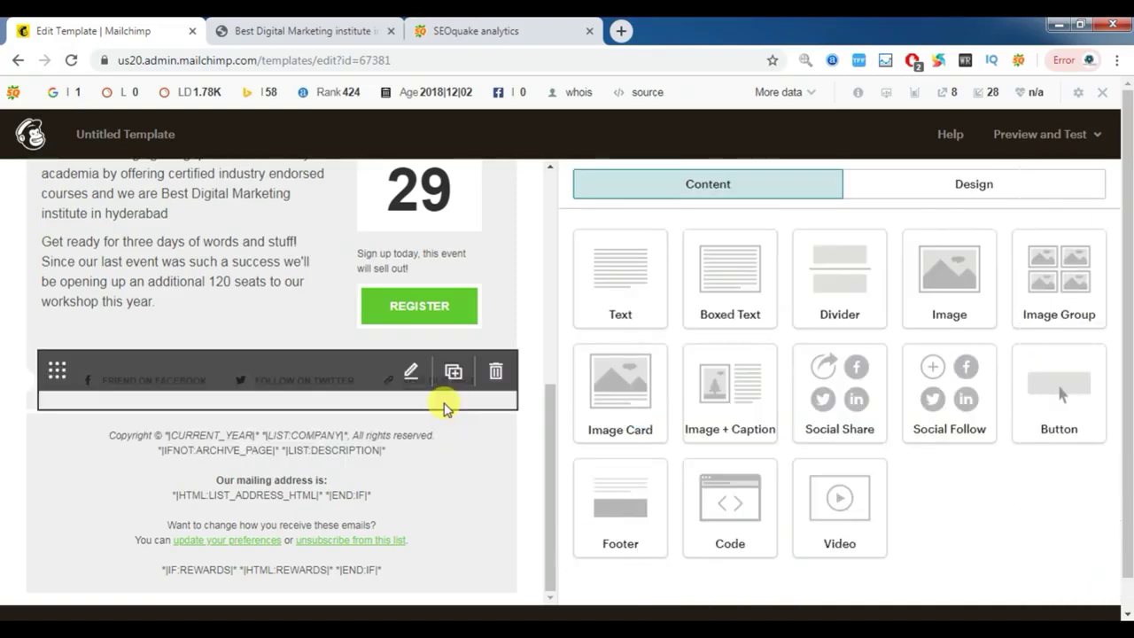
left_click(408, 372)
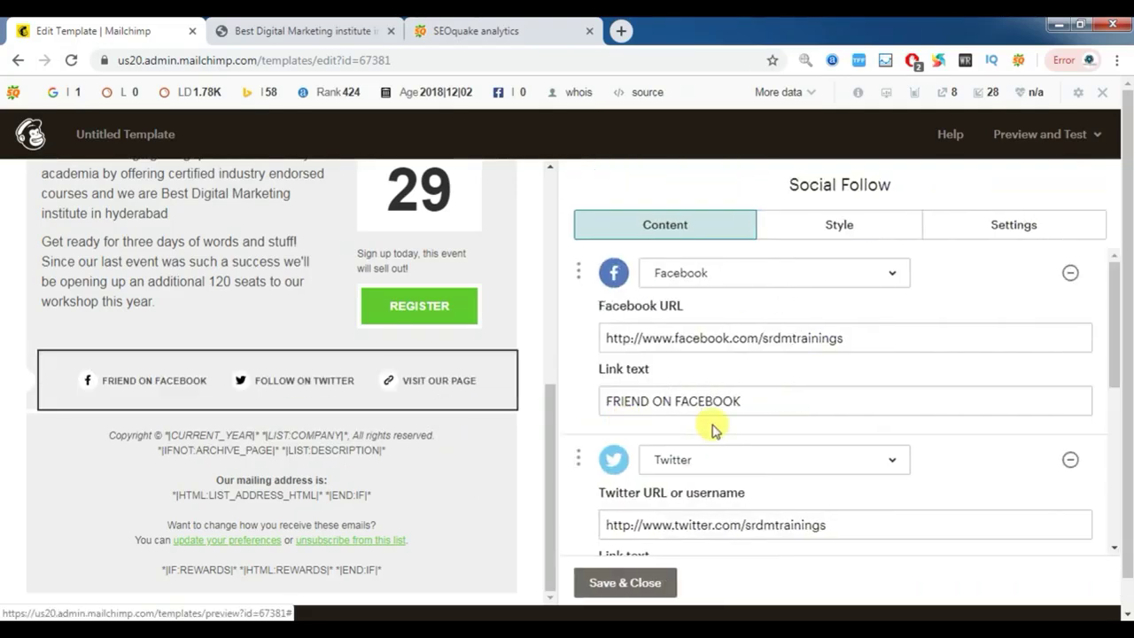
left_click_drag(1115, 367, 1114, 492)
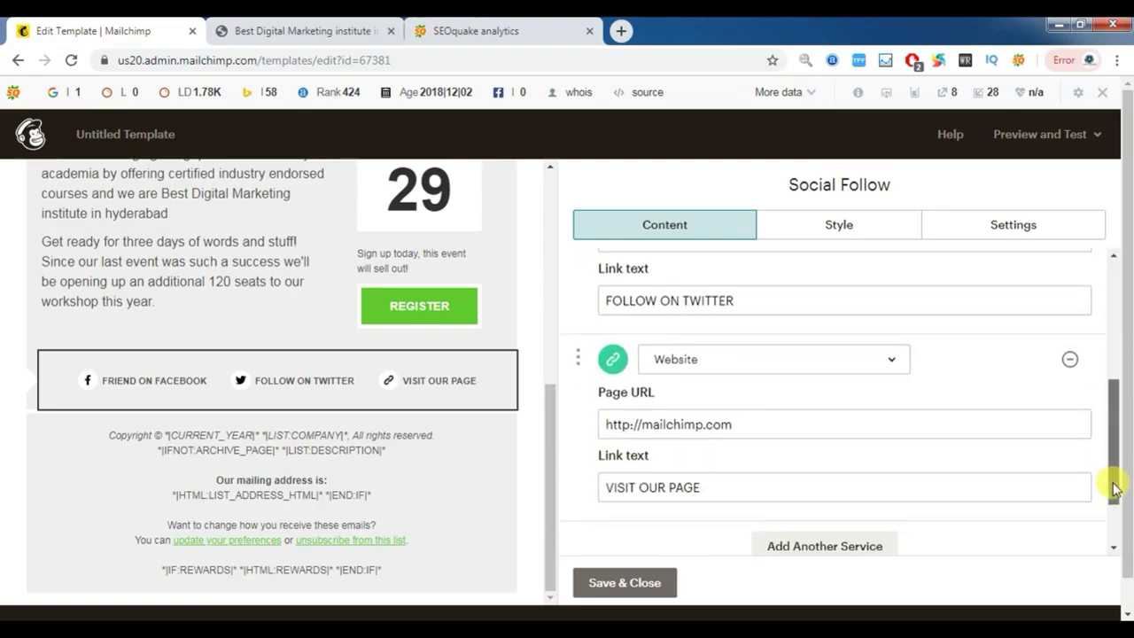
triple_click(732, 422)
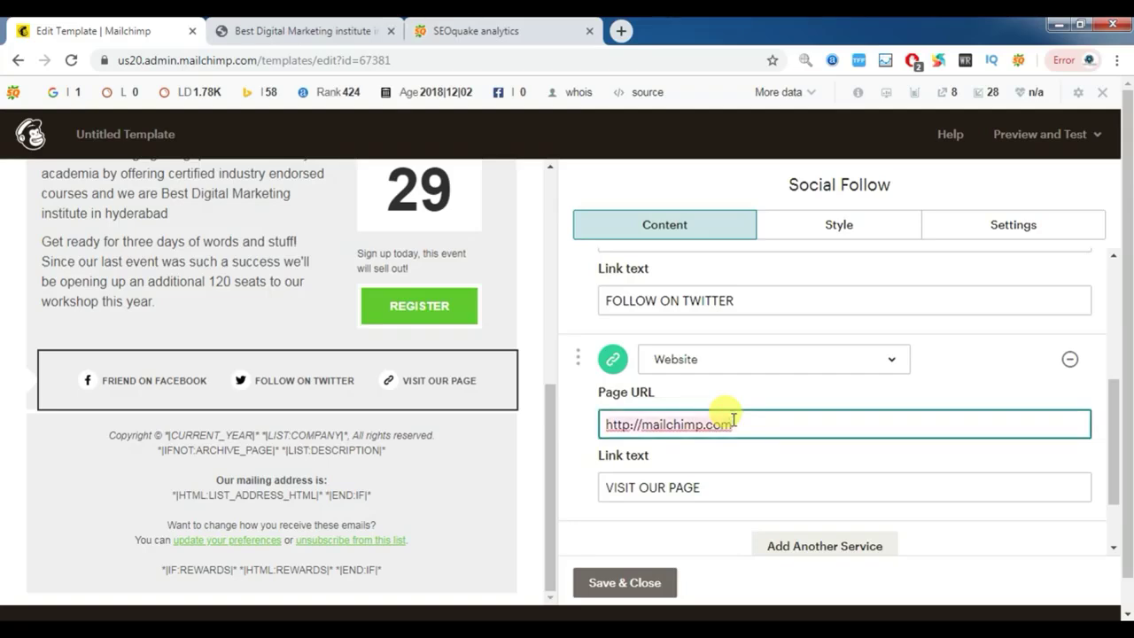
key("ctrl+v")
key("ctrl+z")
left_click(252, 31)
left_click(242, 62)
key("ctrl+c")
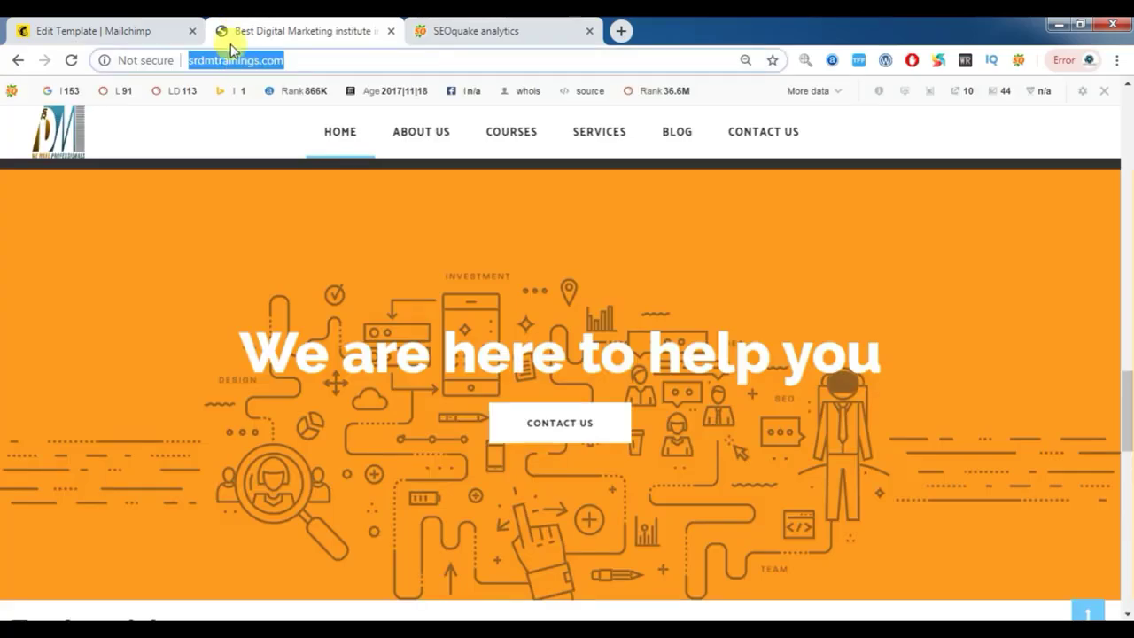
left_click(86, 30)
key("ctrl+v")
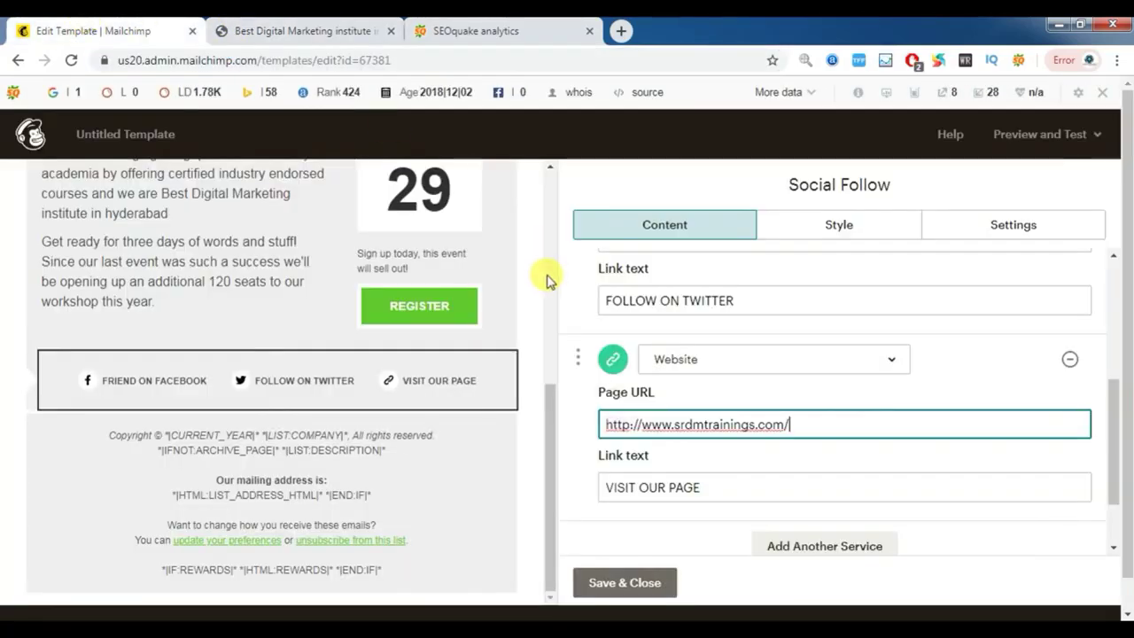
left_click(609, 581)
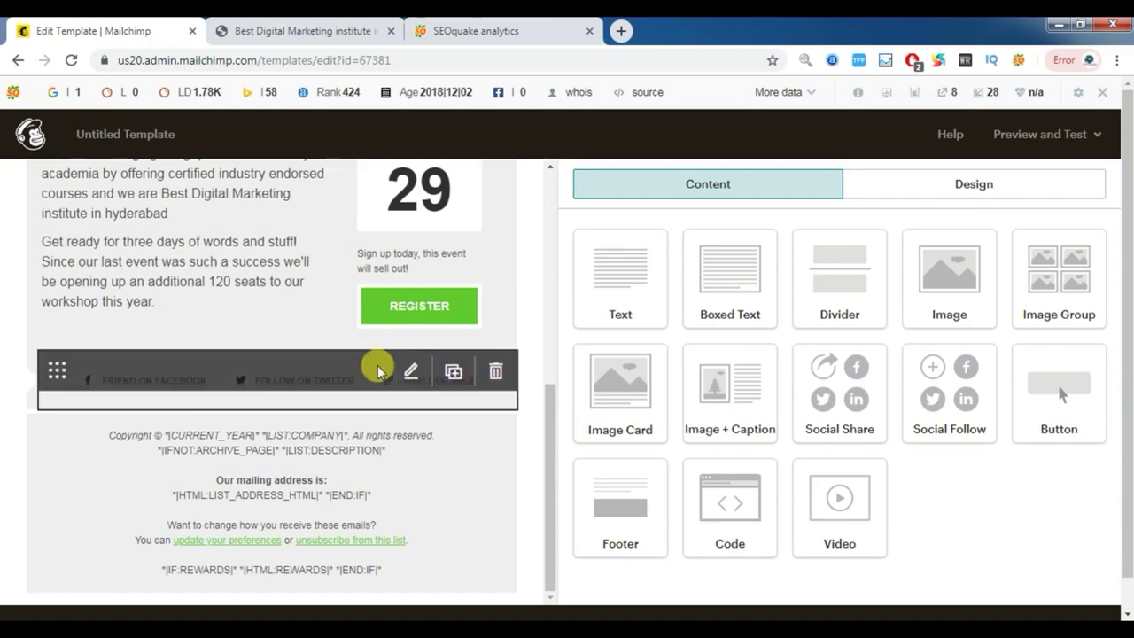
Step: Replace the footer's year and company merge tags with 2019 and Srdm Trainings
mouse_move(407, 443)
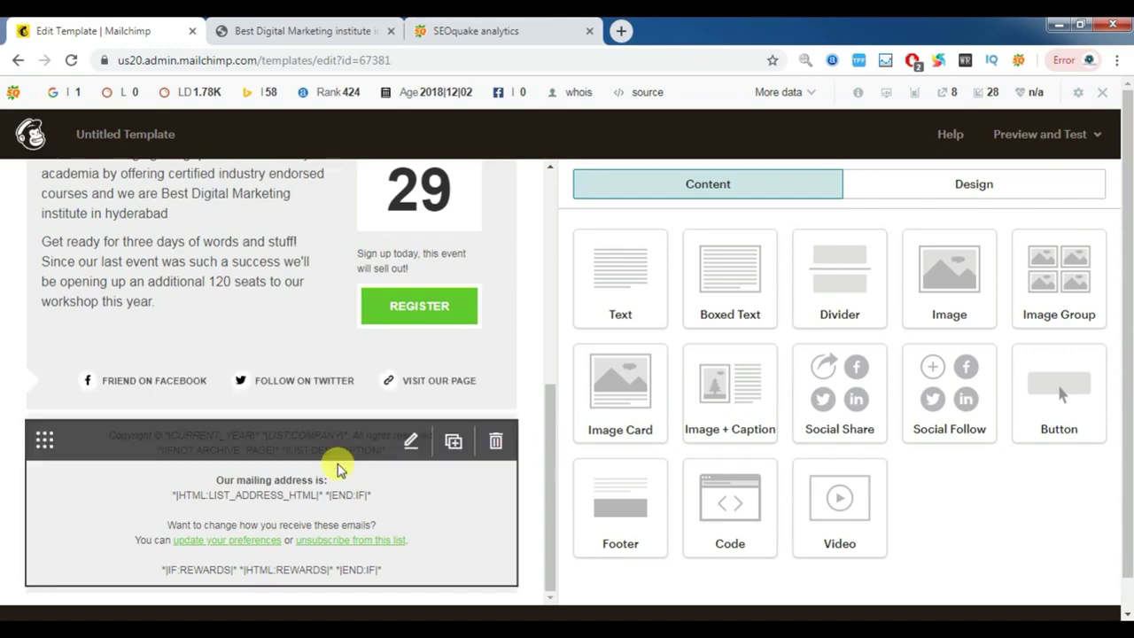
left_click(411, 445)
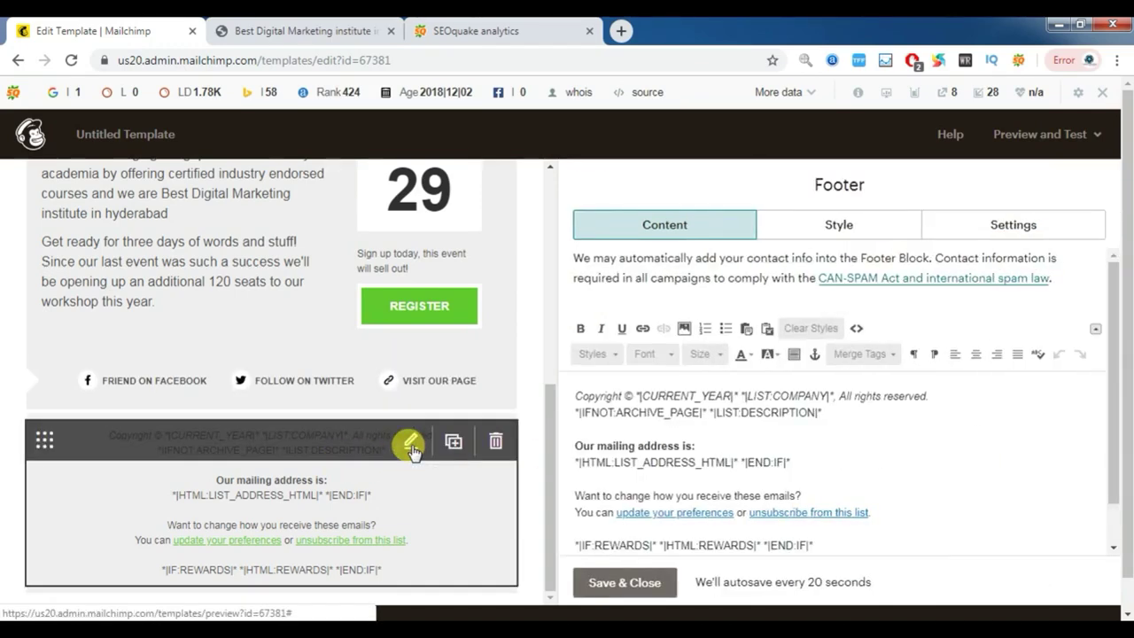
left_click(634, 395)
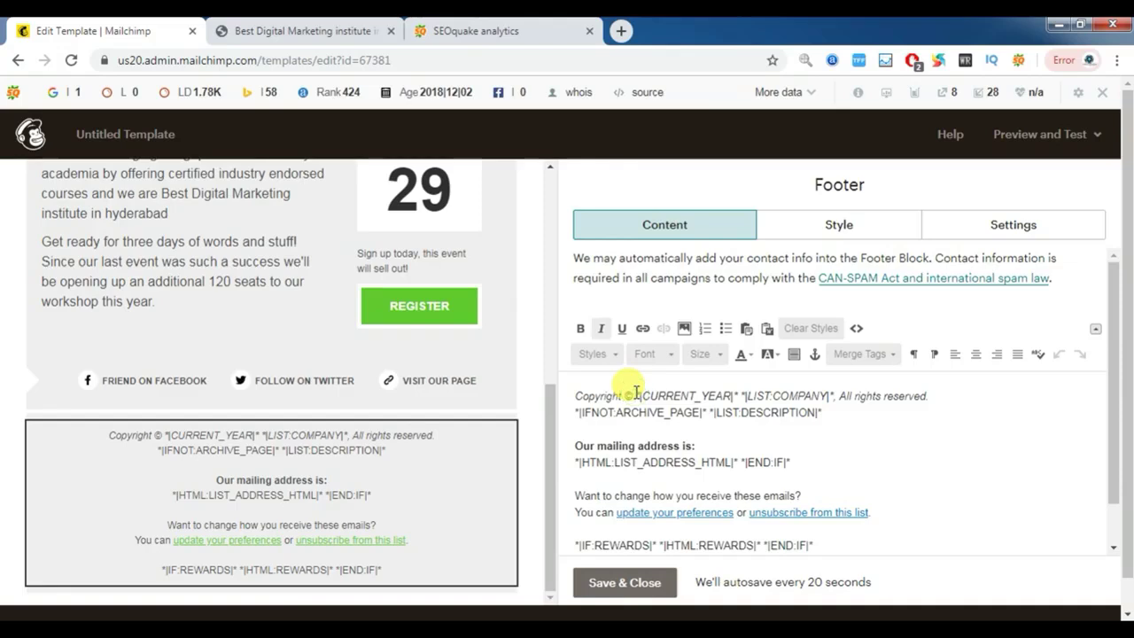
key("shift+Right")
key("shift+Right")
key("shift+Right")
key("shift+Right")
key("shift+Right")
key("shift+Right")
key("shift+Right")
key("shift+Right")
key("shift+Right")
key("shift+Right")
key("shift+Right")
key("shift+Right")
key("shift+Right")
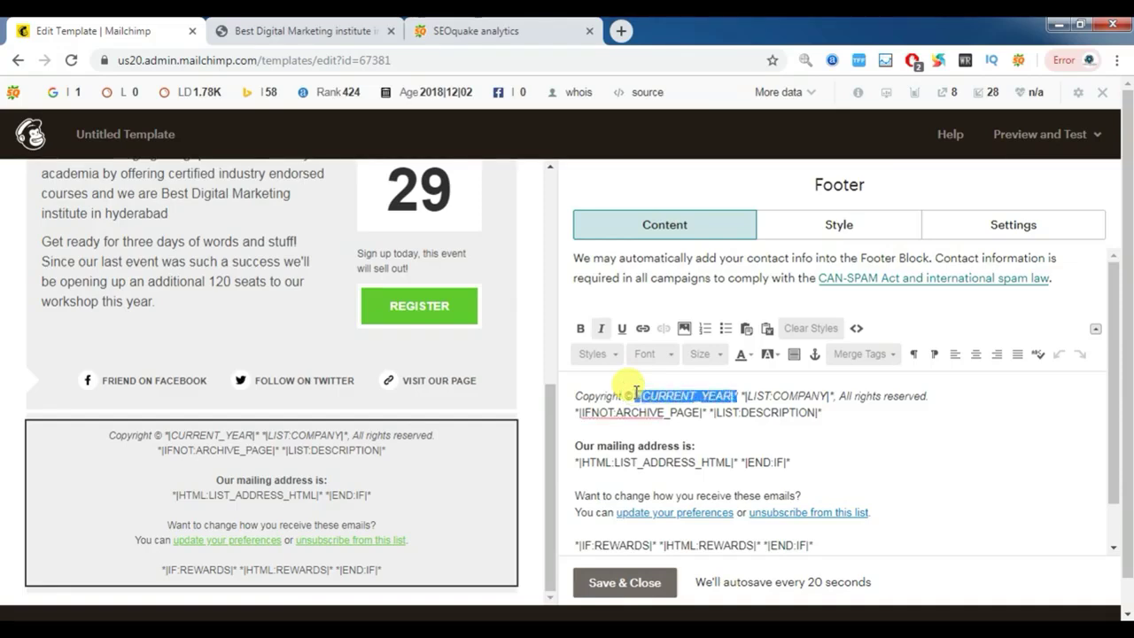
type("2019")
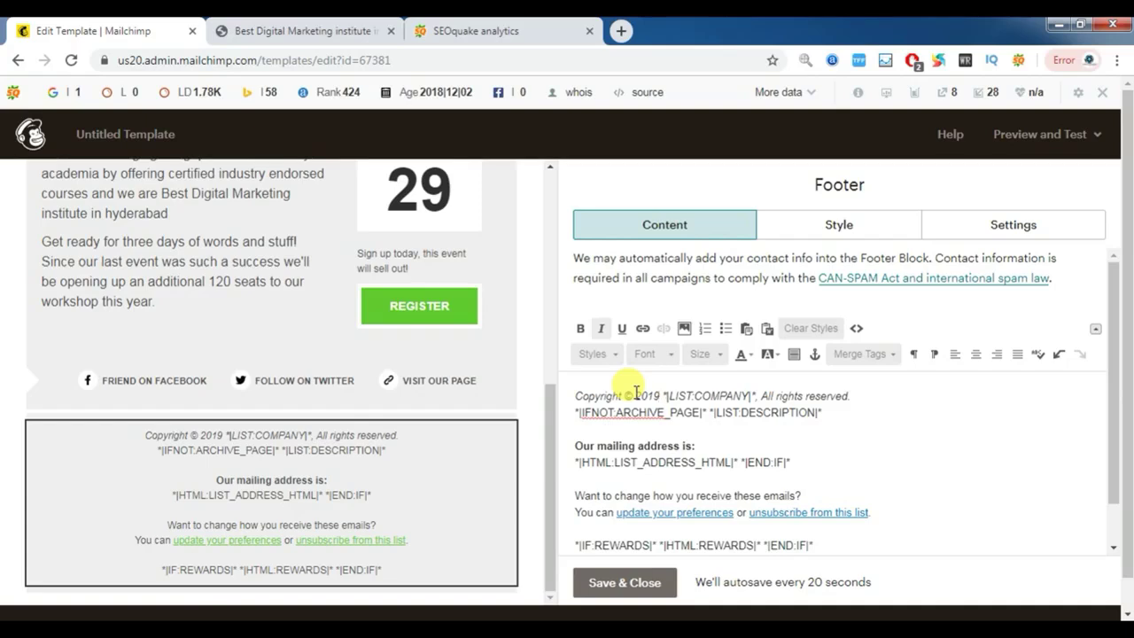
key("shift+Right")
key("shift+Right")
key("shift+Right")
key("shift+Right")
key("shift+Right")
key("shift+Right")
key("shift+Right")
key("shift+Right")
key("shift+Right")
key("shift+Right")
key("shift+Right")
key("shift+Right")
key("shift+Right")
key("shift+Right")
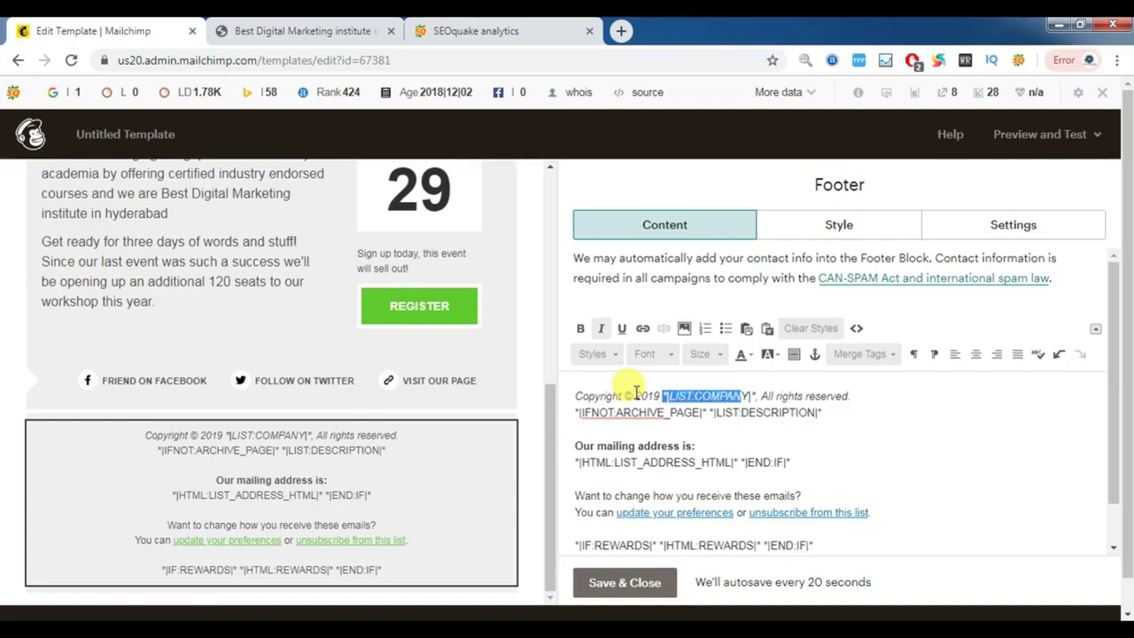
type("Srdm")
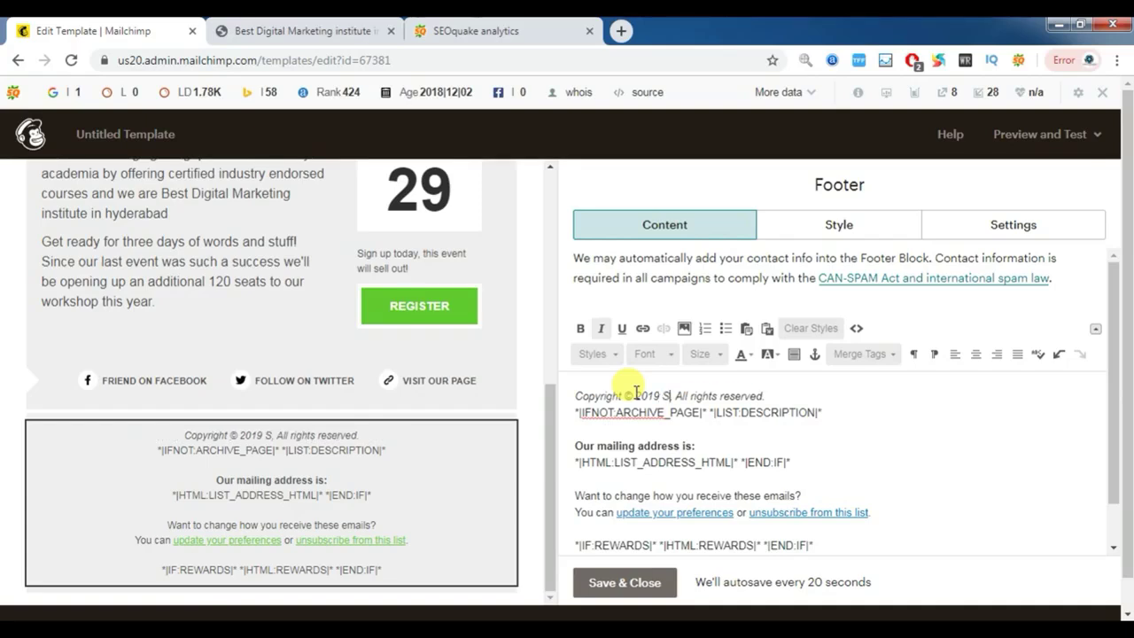
type(" Trai")
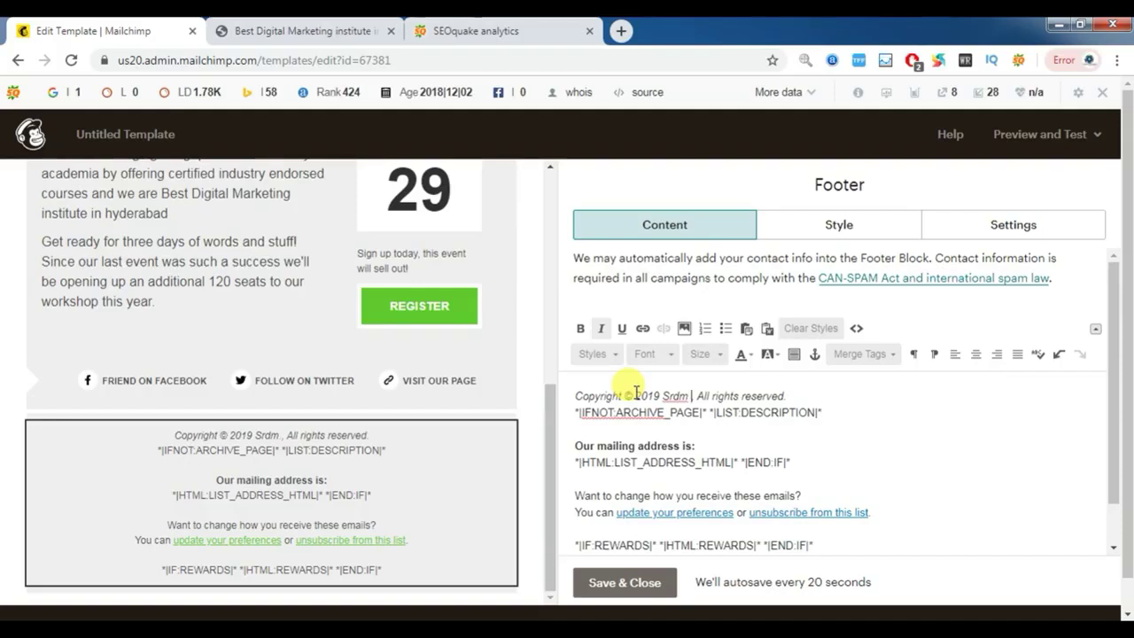
type("nings")
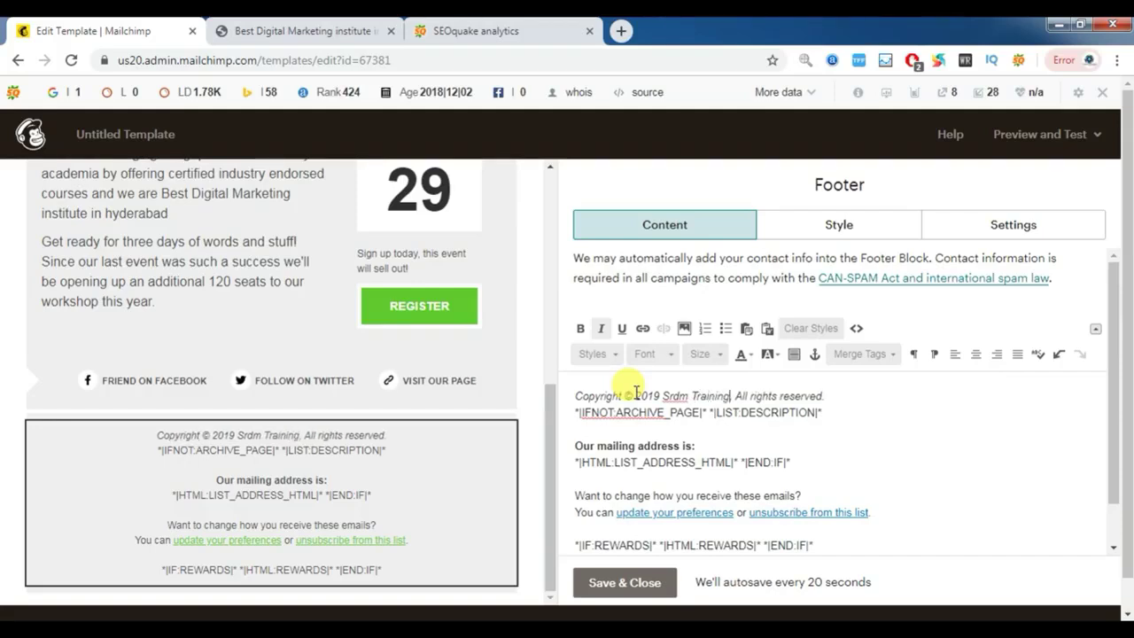
Step: Delete the archive, description, mailing-address and rewards merge-tag lines, then save the footer
left_click(578, 413)
key("shift+End")
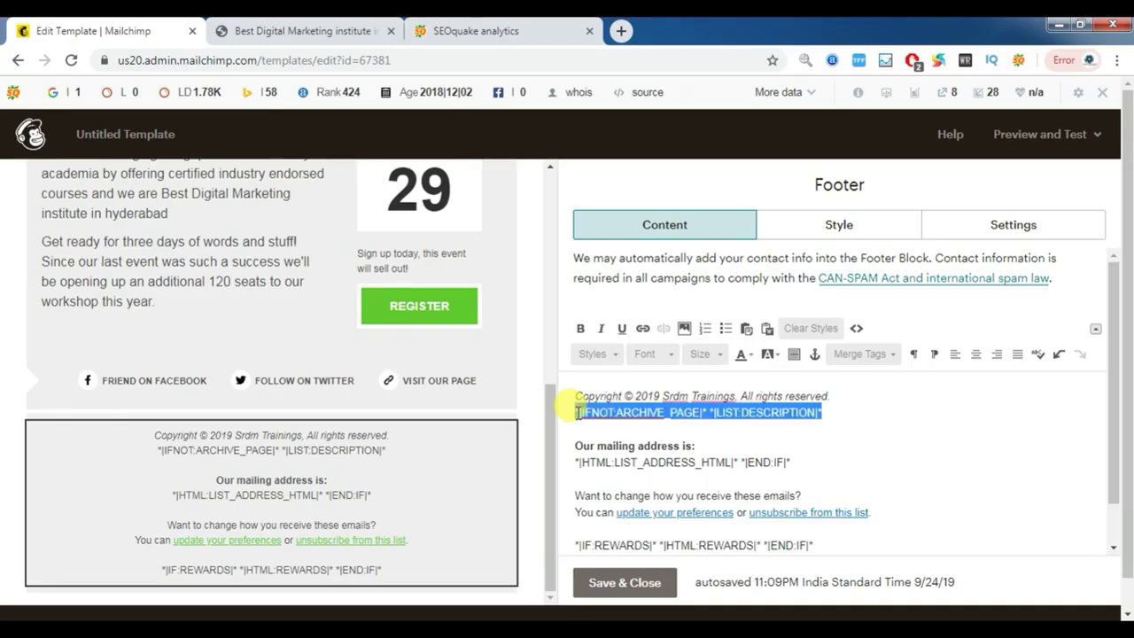
key("shift+Down")
key("shift+Down")
key("shift+Down")
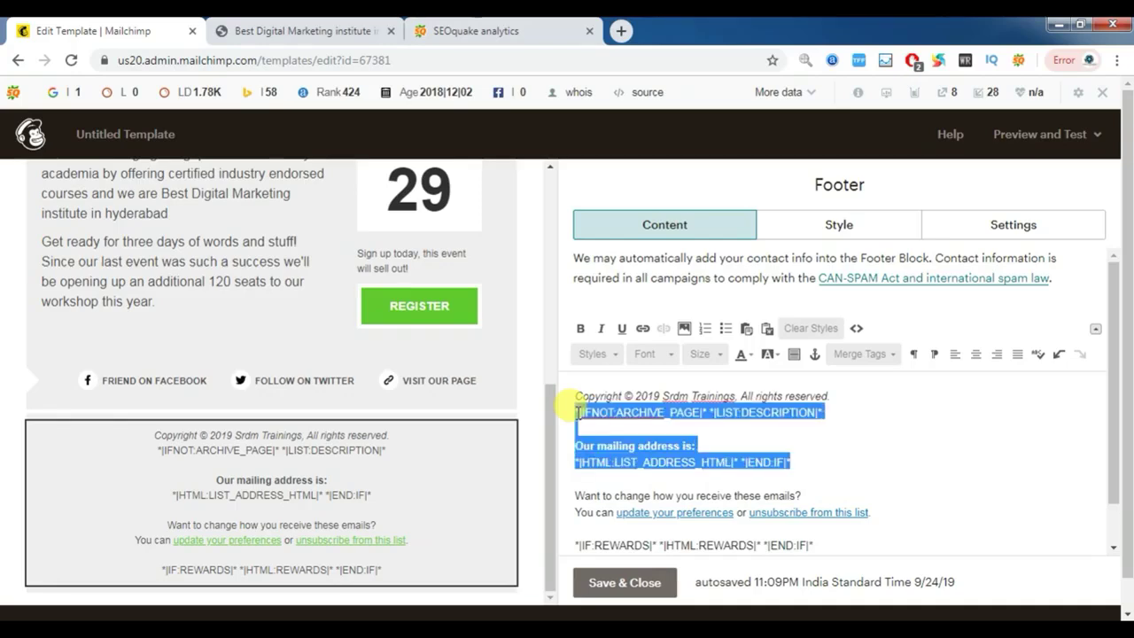
key("BackSpace")
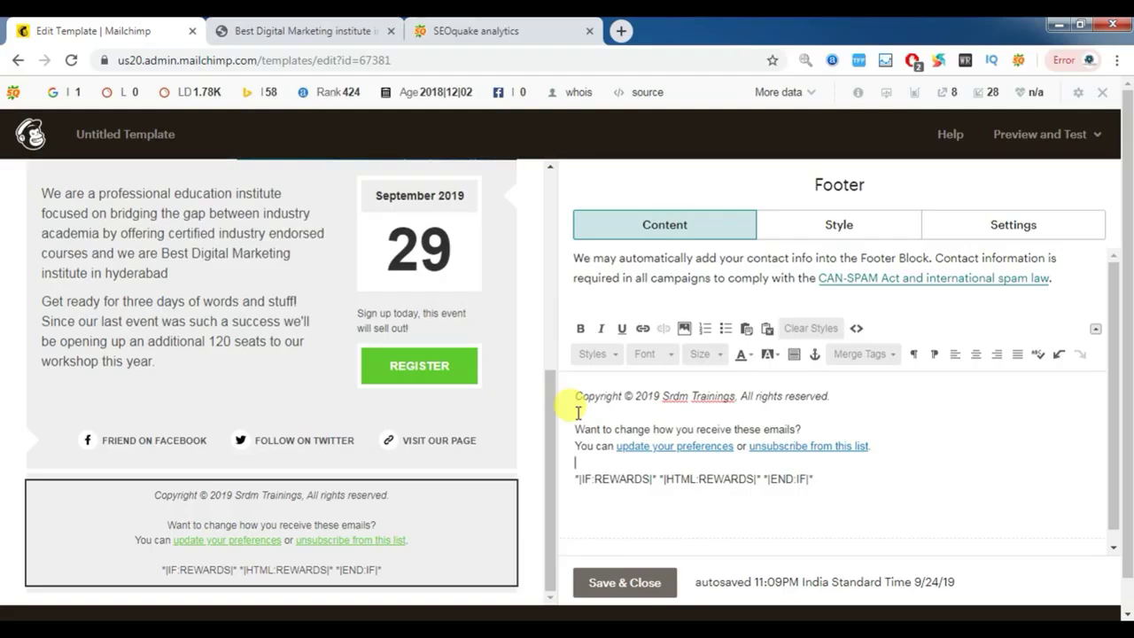
key("shift+Down")
key("shift+Down")
key("BackSpace")
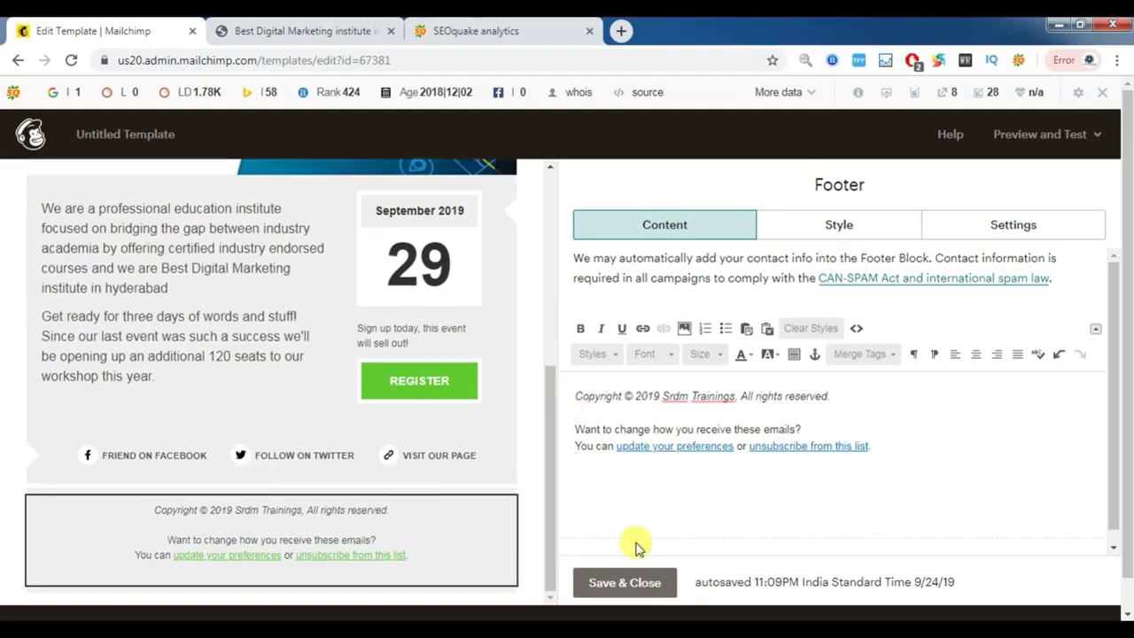
left_click(615, 585)
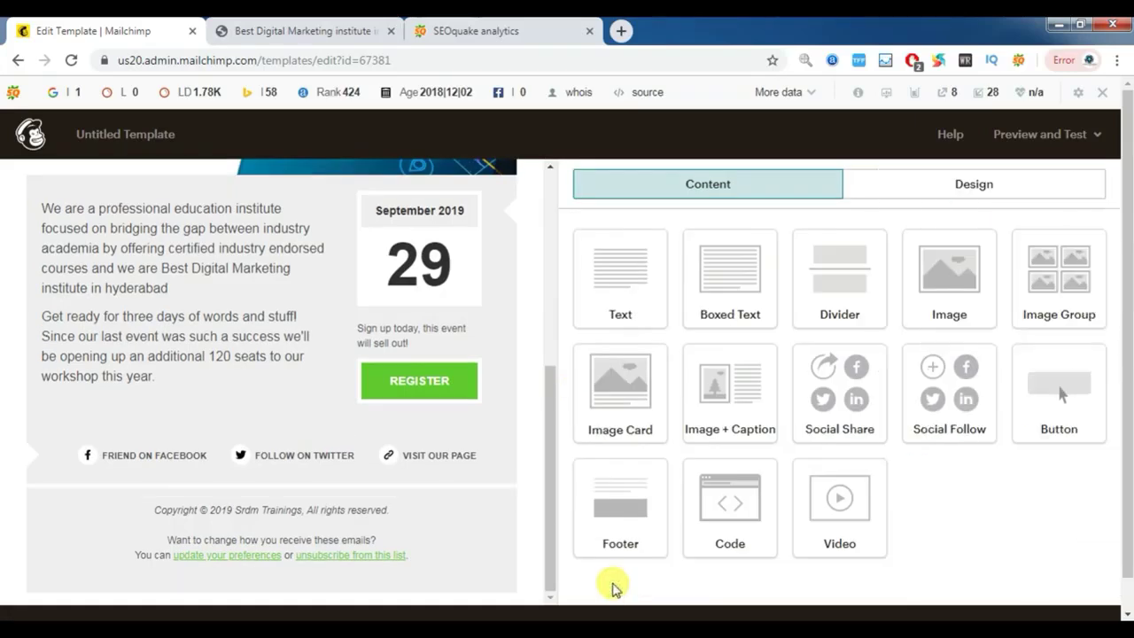
Step: Scroll through the finished SRDM email and open the Preview and Test menu
left_click(551, 363)
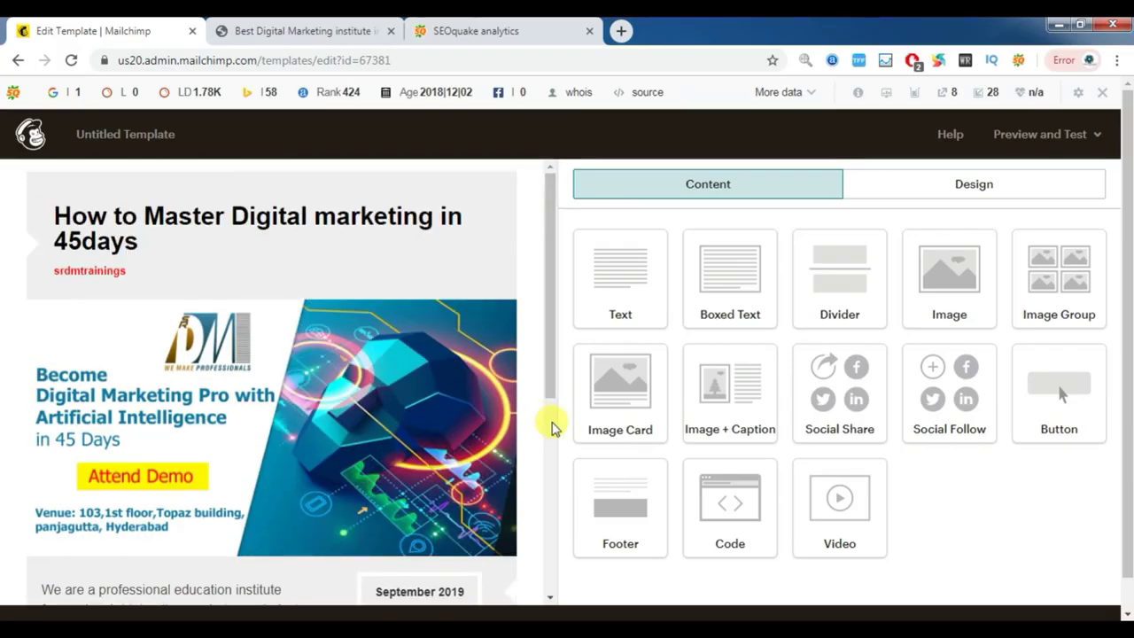
scroll(552, 423, "down", 5)
scroll(550, 361, "up", 5)
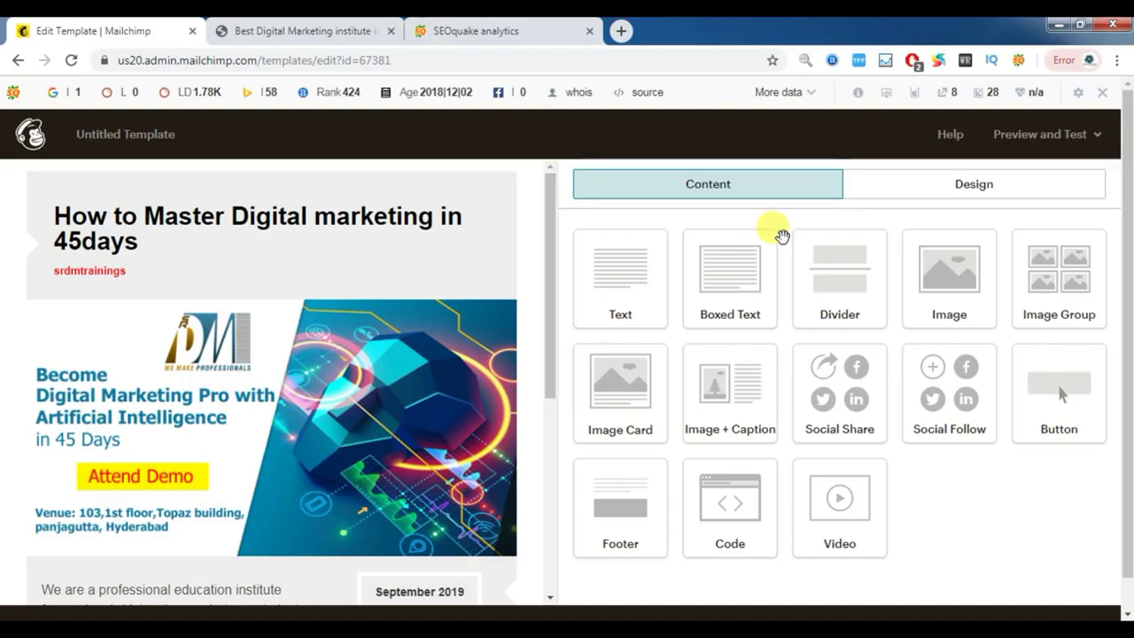
left_click(1051, 140)
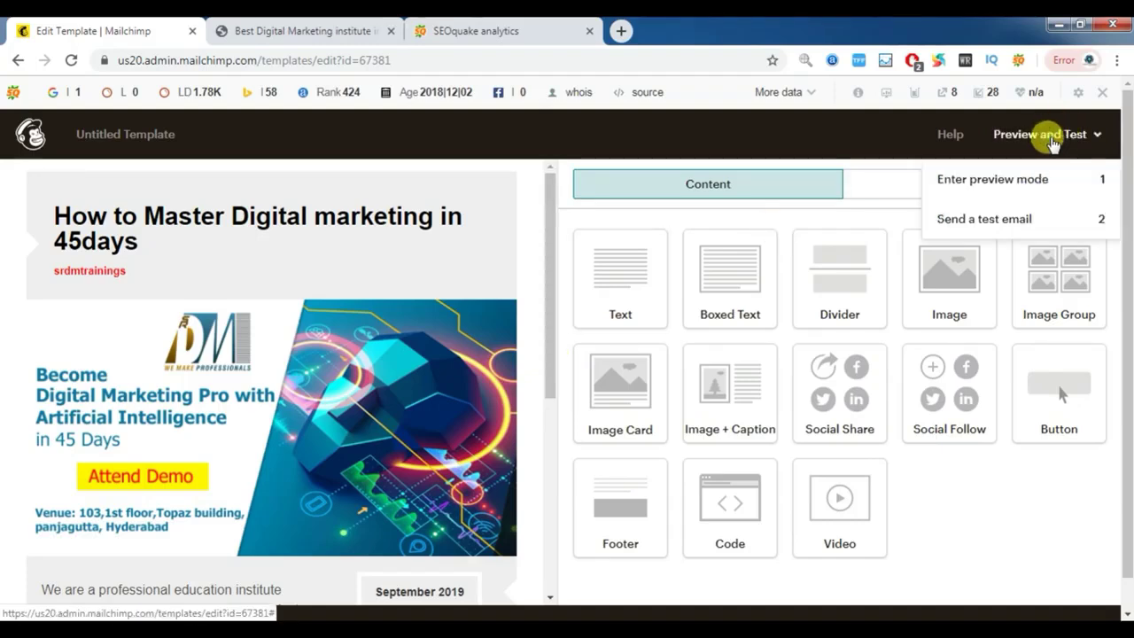
Step: Send a test email of the template to the training account's Gmail address, then open a new tab
left_click(972, 219)
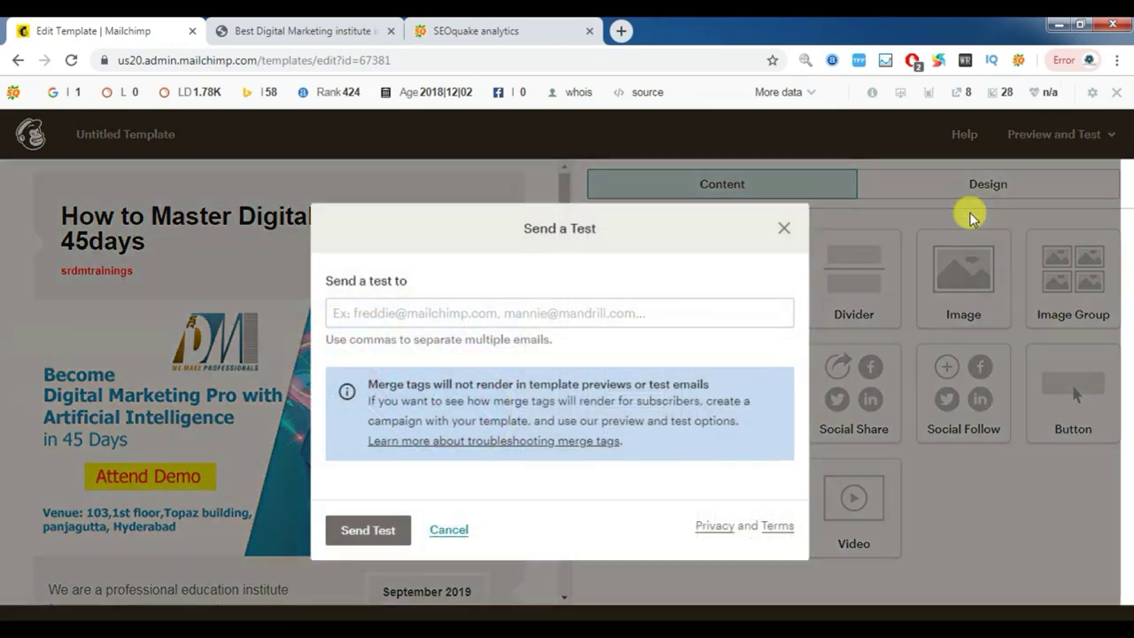
left_click(549, 320)
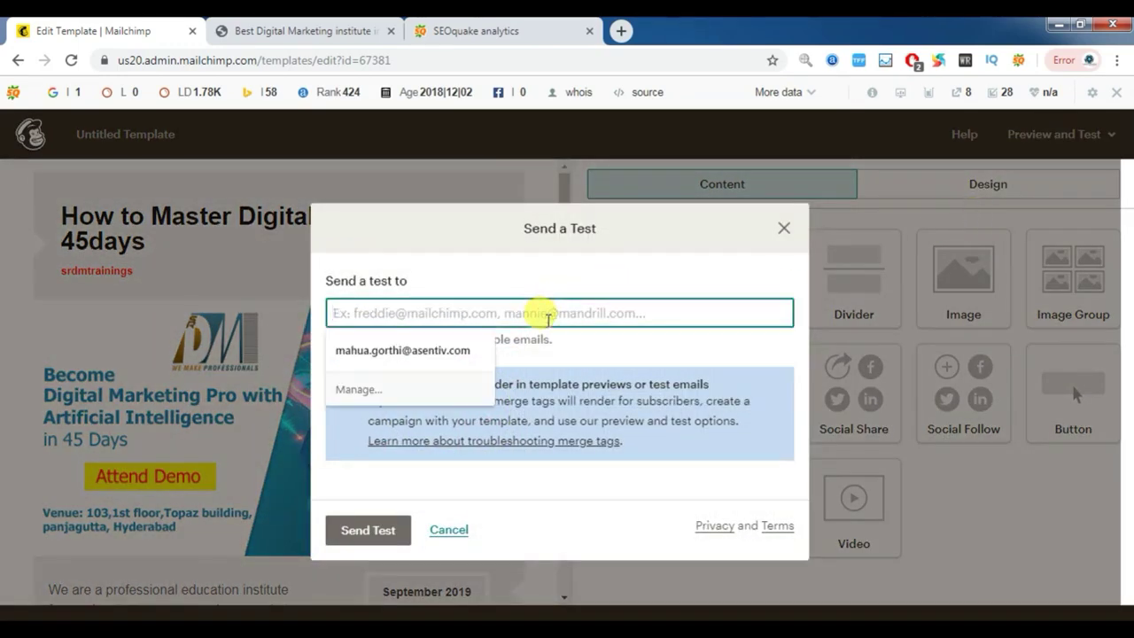
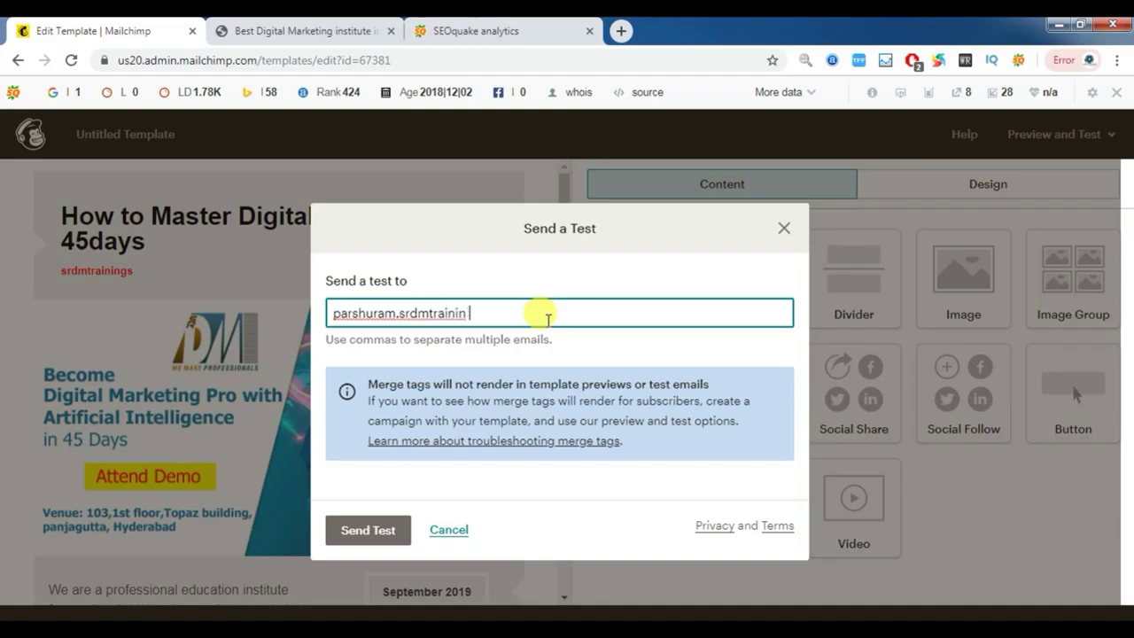
left_click(370, 530)
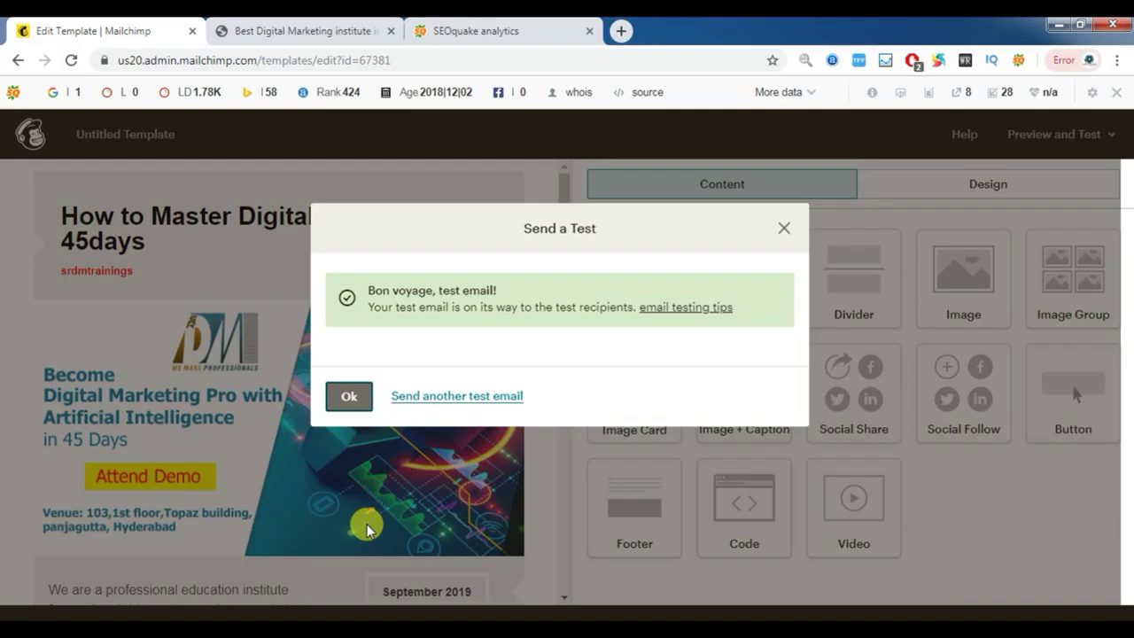
left_click(620, 32)
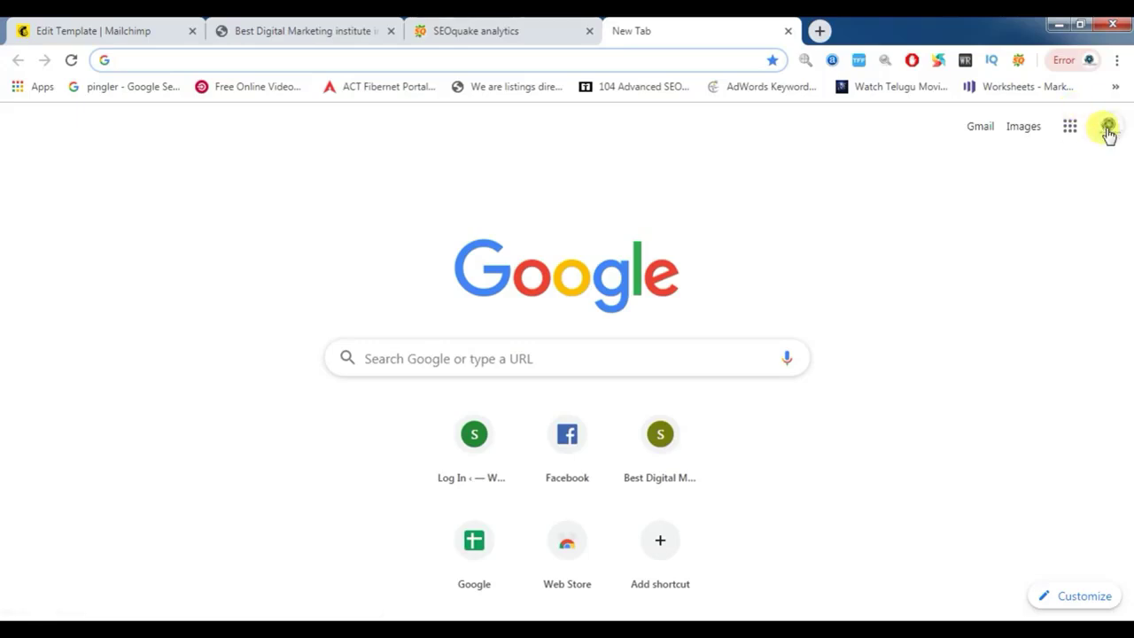
left_click(1107, 128)
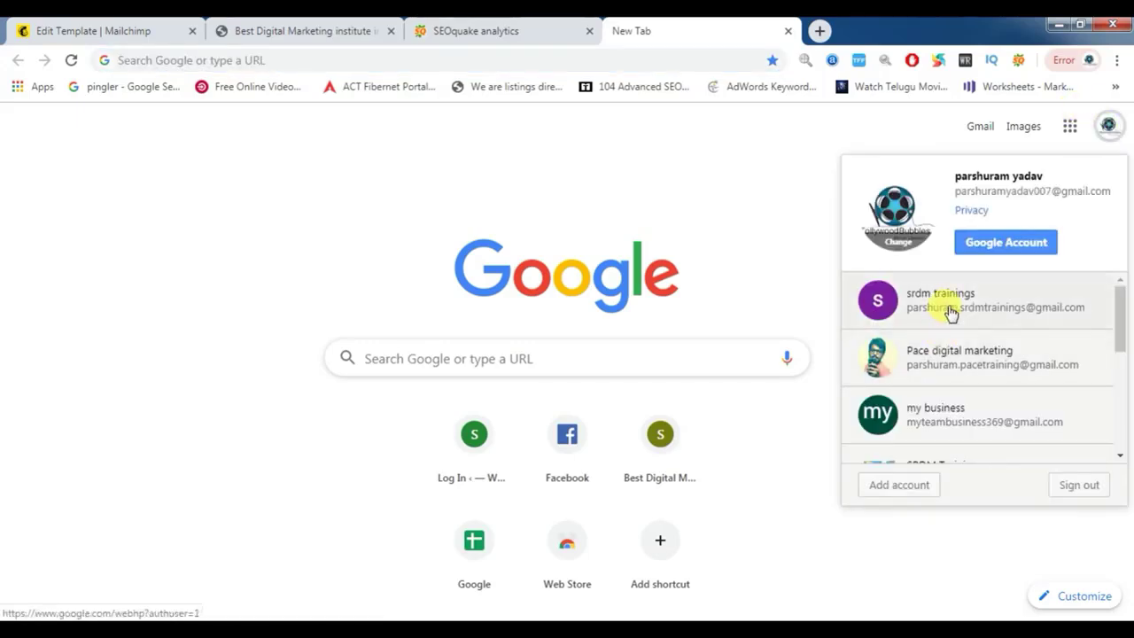
left_click(950, 310)
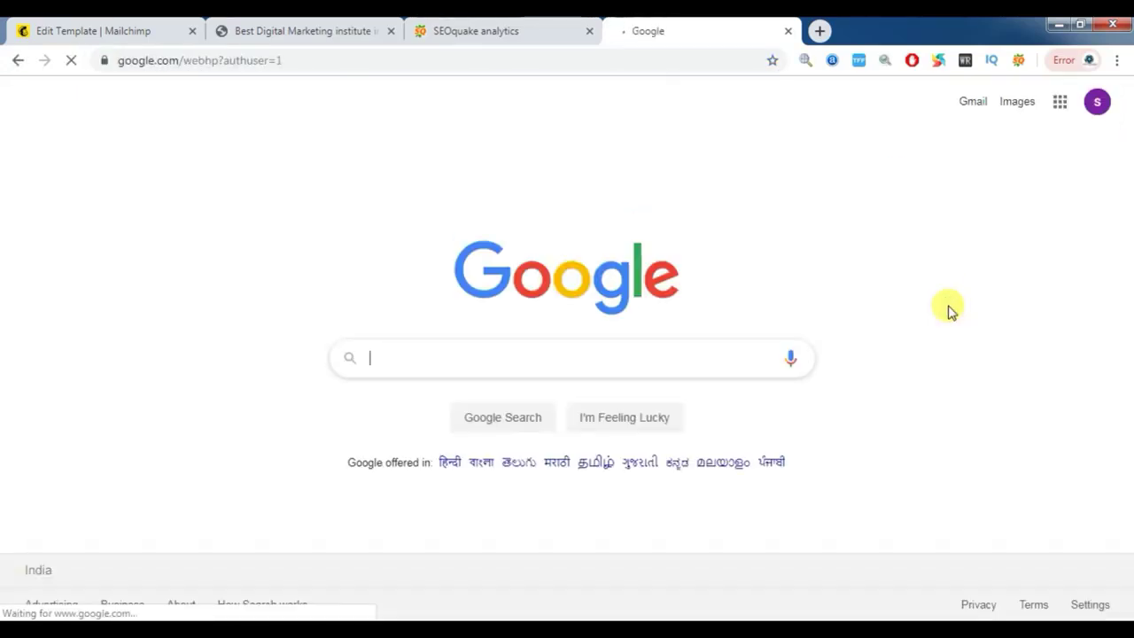
left_click(974, 108)
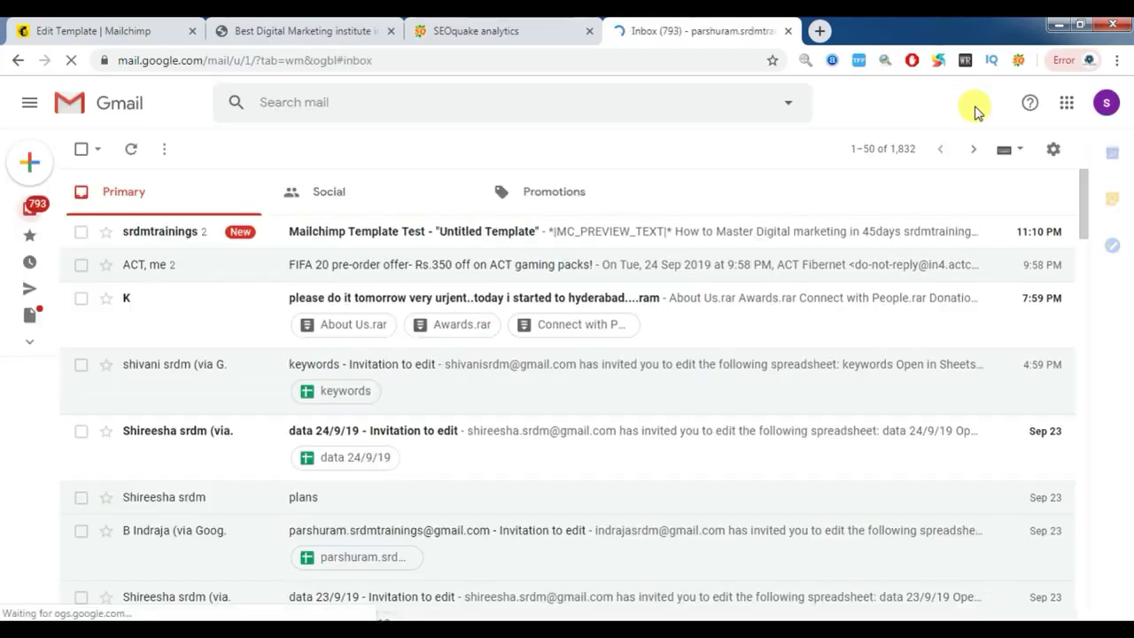
Step: Open the Mailchimp Template Test email, scroll through its SRDM layout, and click the banner link
left_click(368, 246)
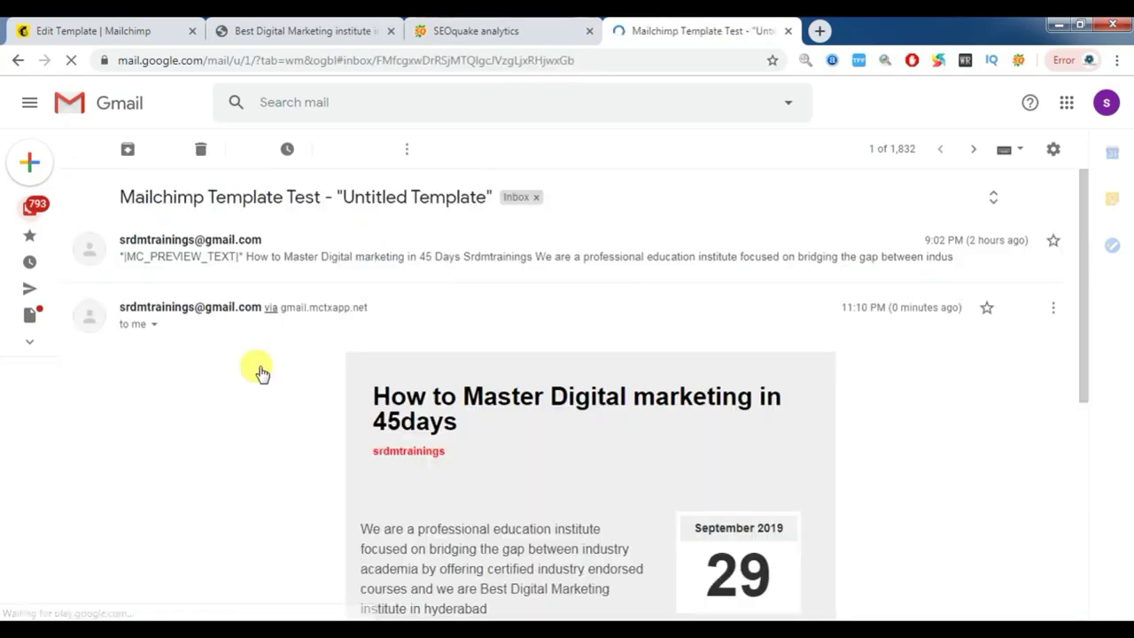
scroll(243, 408, "down", 1)
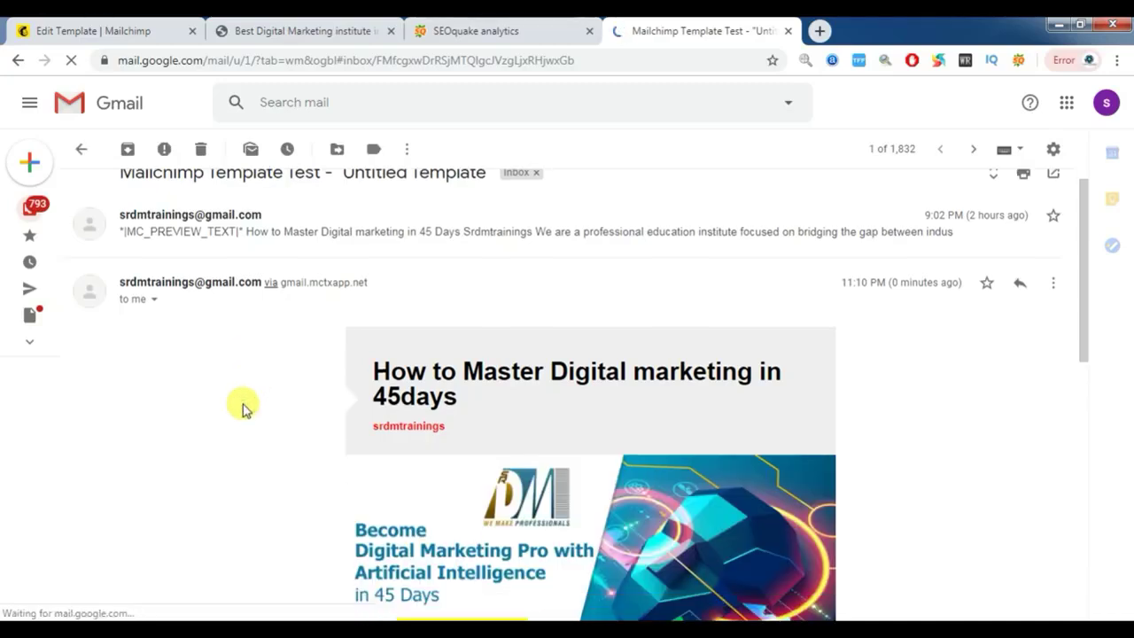
scroll(243, 408, "down", 1)
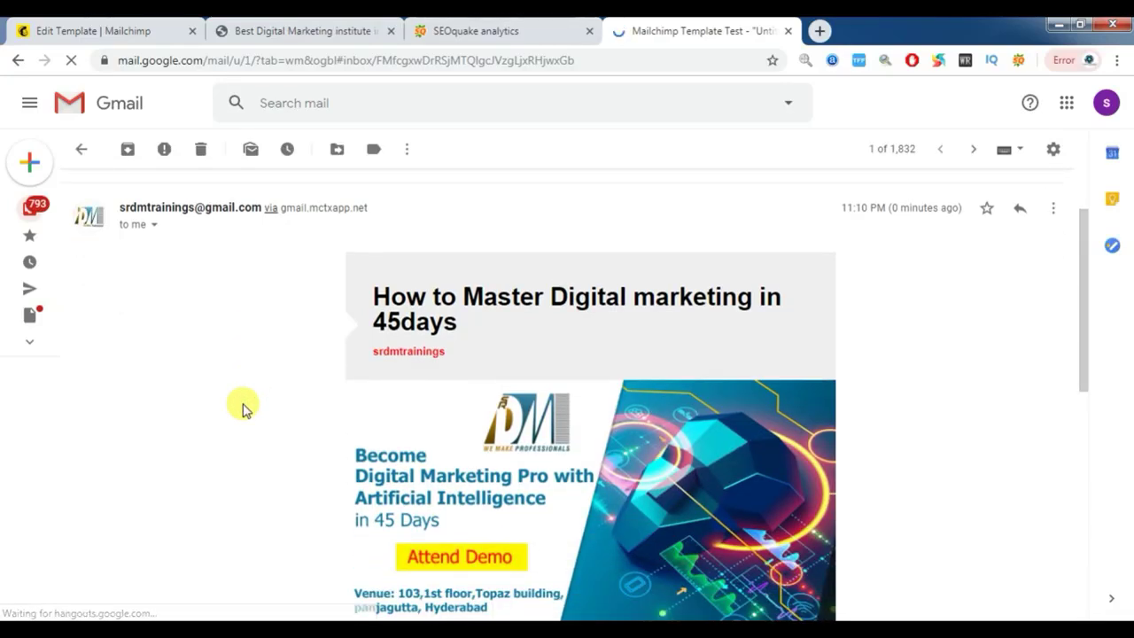
scroll(244, 407, "down", 2)
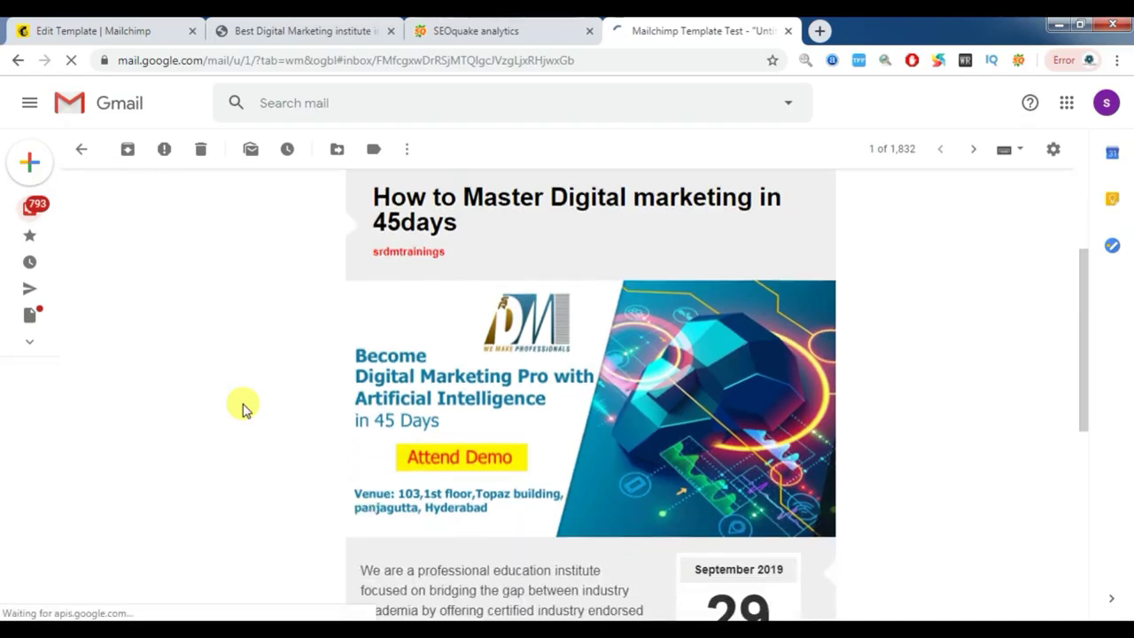
scroll(244, 407, "up", 1)
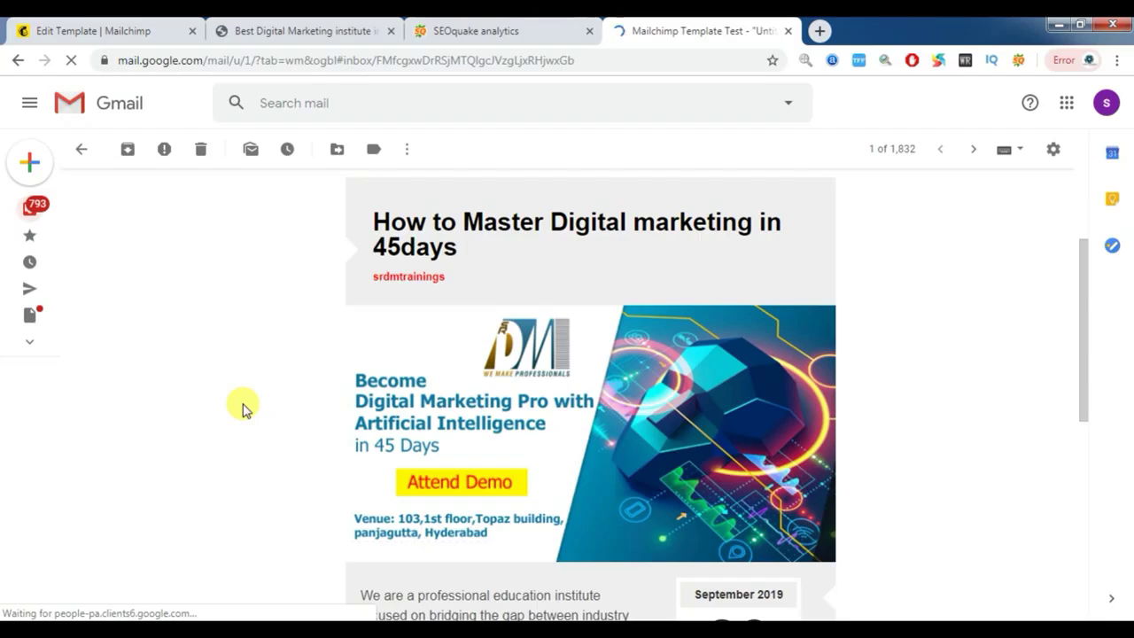
scroll(244, 408, "down", 3)
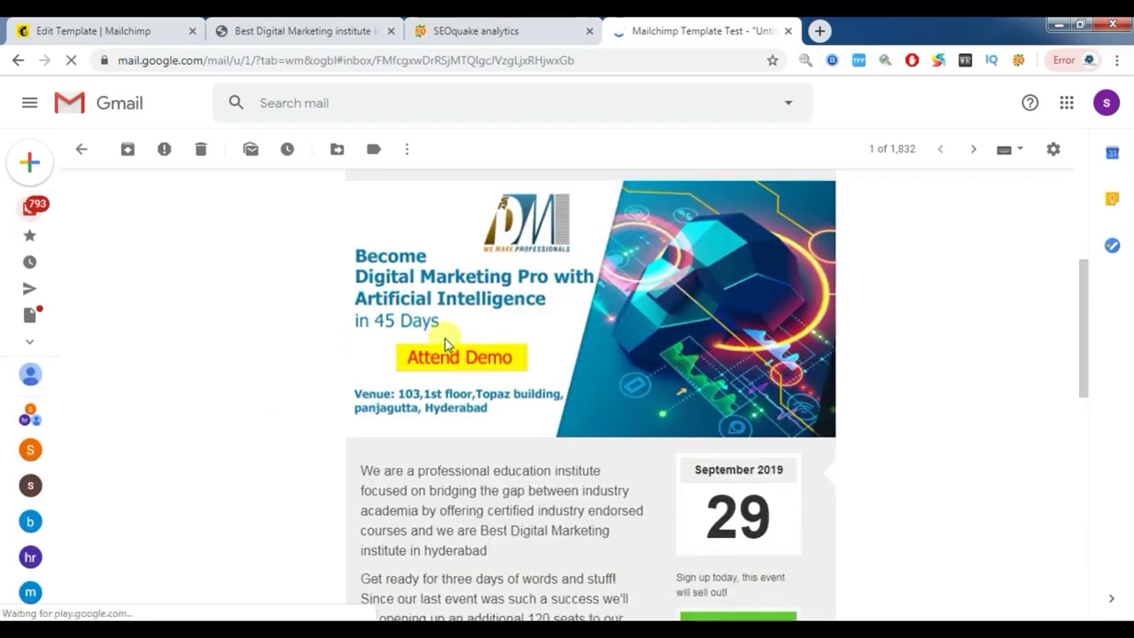
left_click(543, 304)
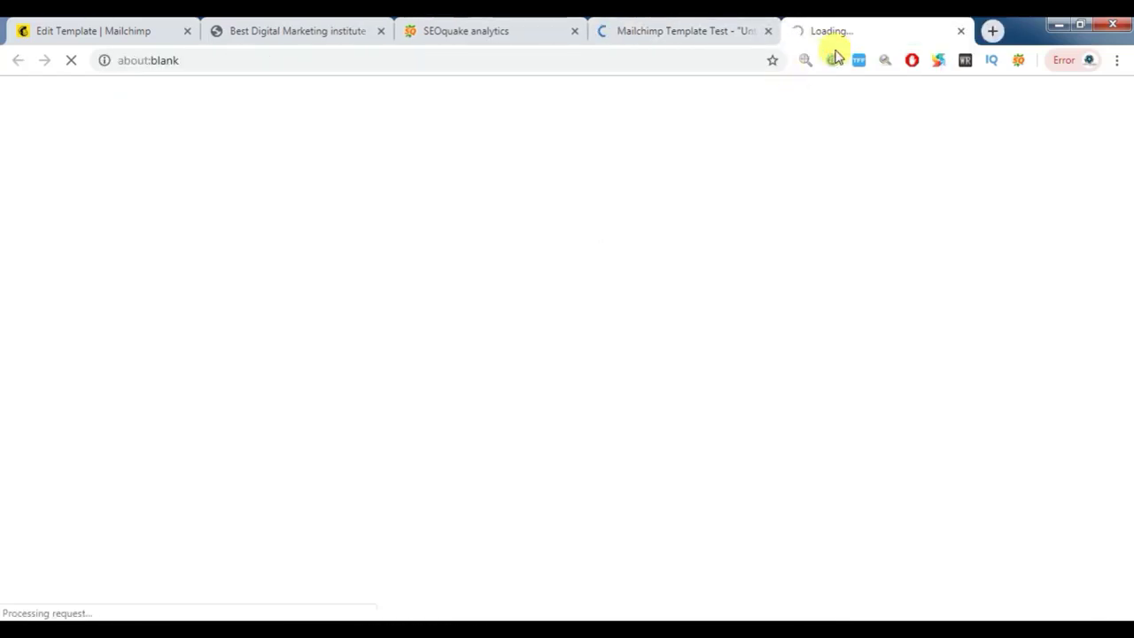
Step: Back in Gmail, follow the email's REGISTER link to the institute's Contact Us page
left_click(680, 35)
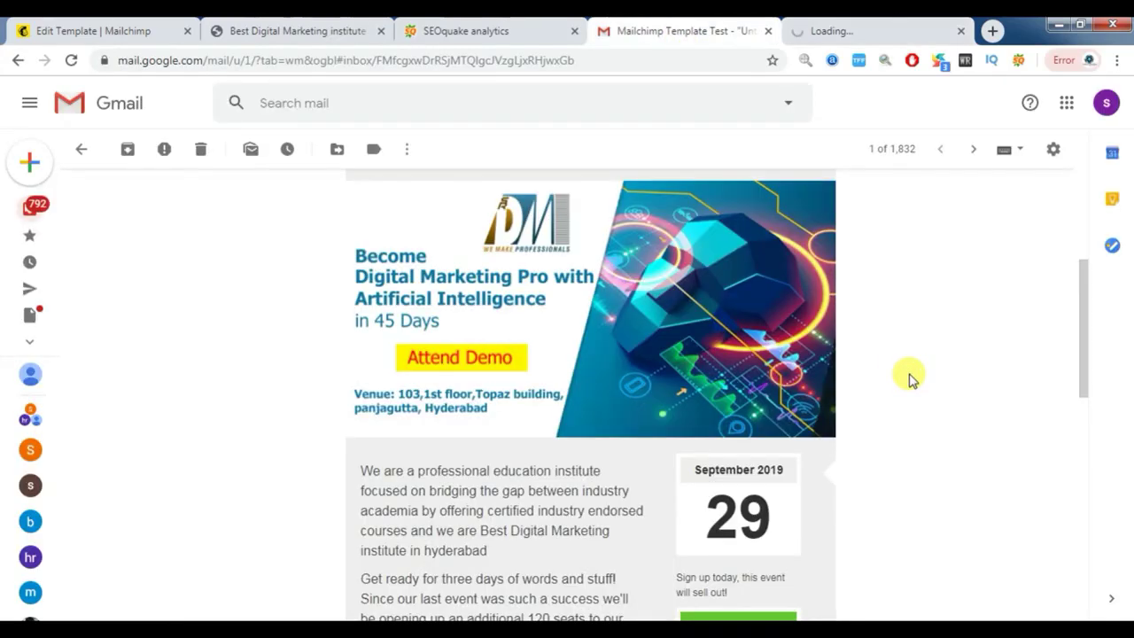
scroll(910, 378, "down", 3)
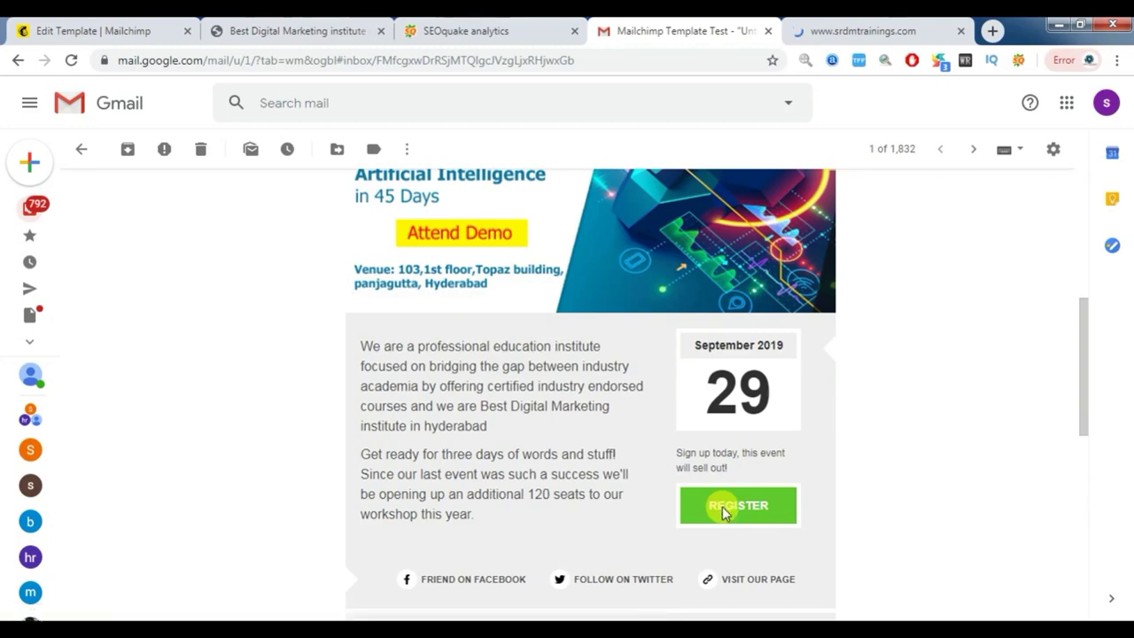
left_click(723, 506)
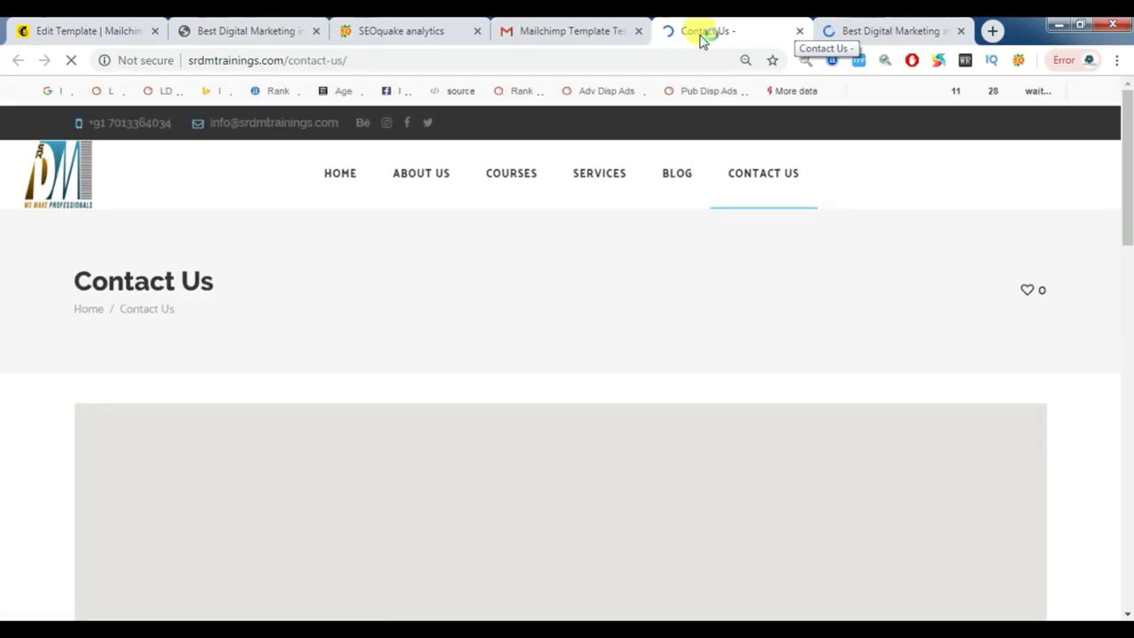
Step: Close both opened website tabs and return to the Mailchimp template editor
left_click(852, 33)
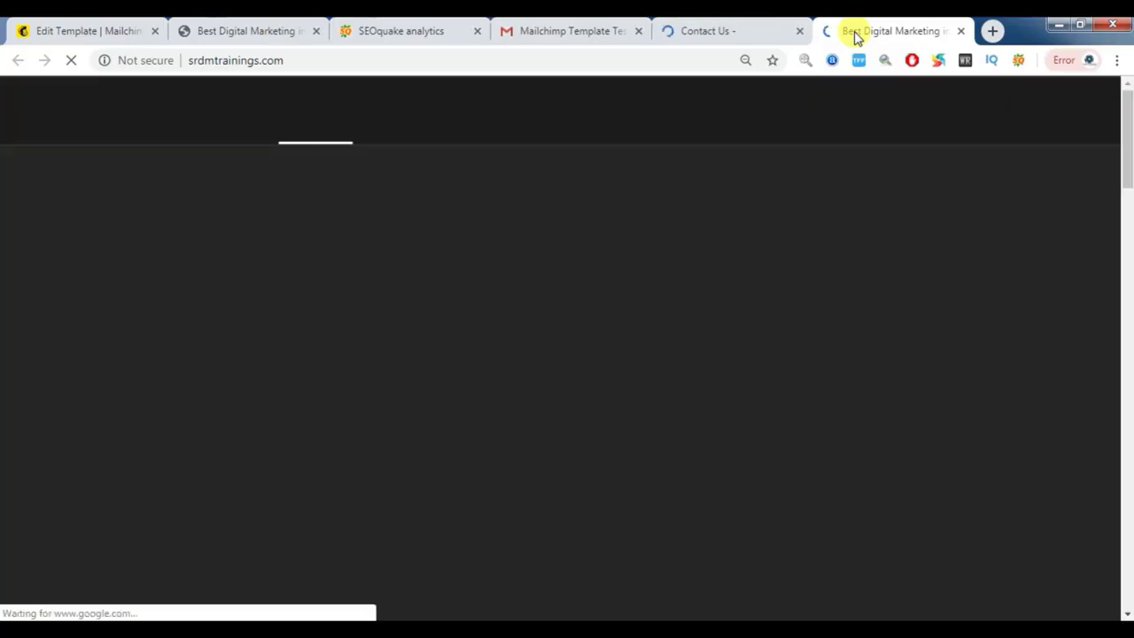
left_click(800, 35)
left_click(800, 35)
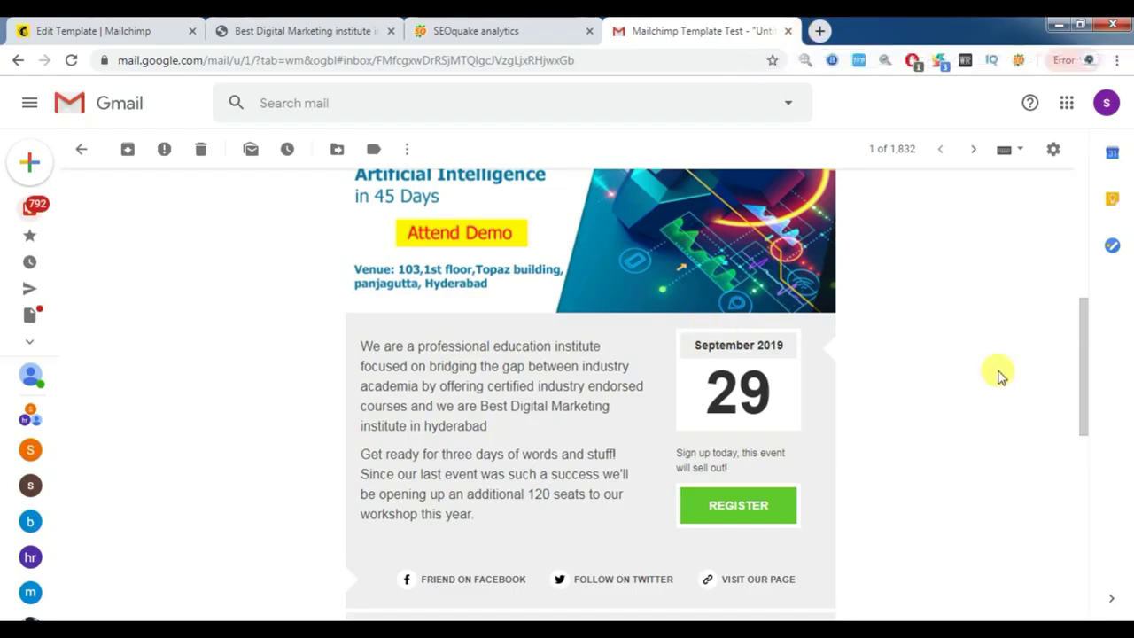
scroll(1081, 258, "up", 5)
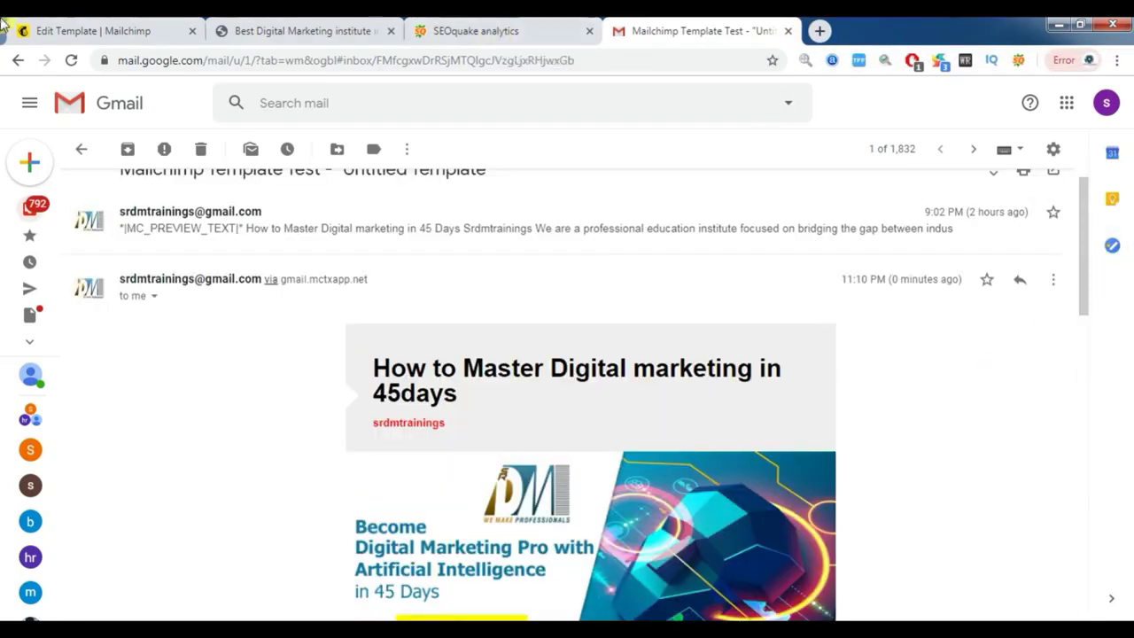
left_click(46, 28)
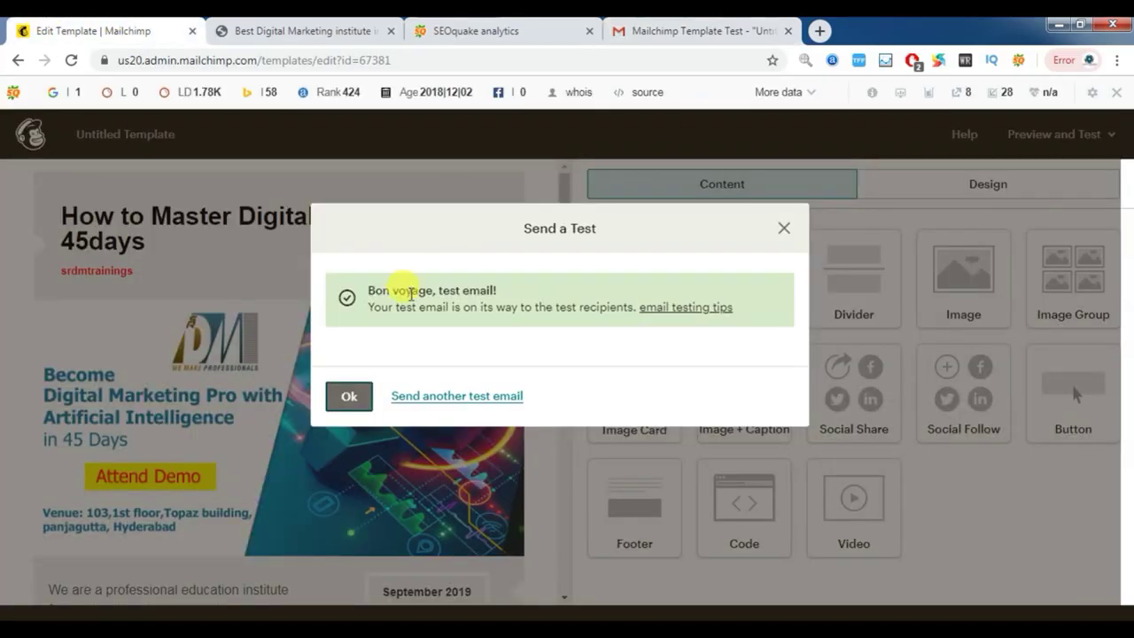
Step: Dismiss the test-sent notice and save the template as 'srdm event mail', exiting the editor
left_click(350, 394)
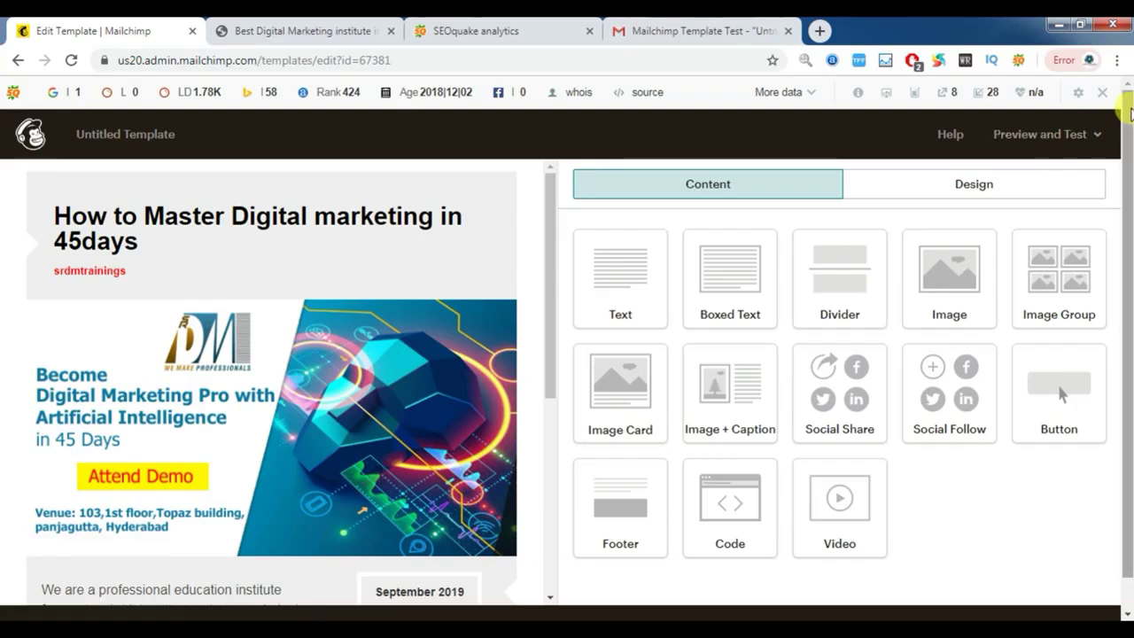
left_click_drag(1131, 111, 1129, 279)
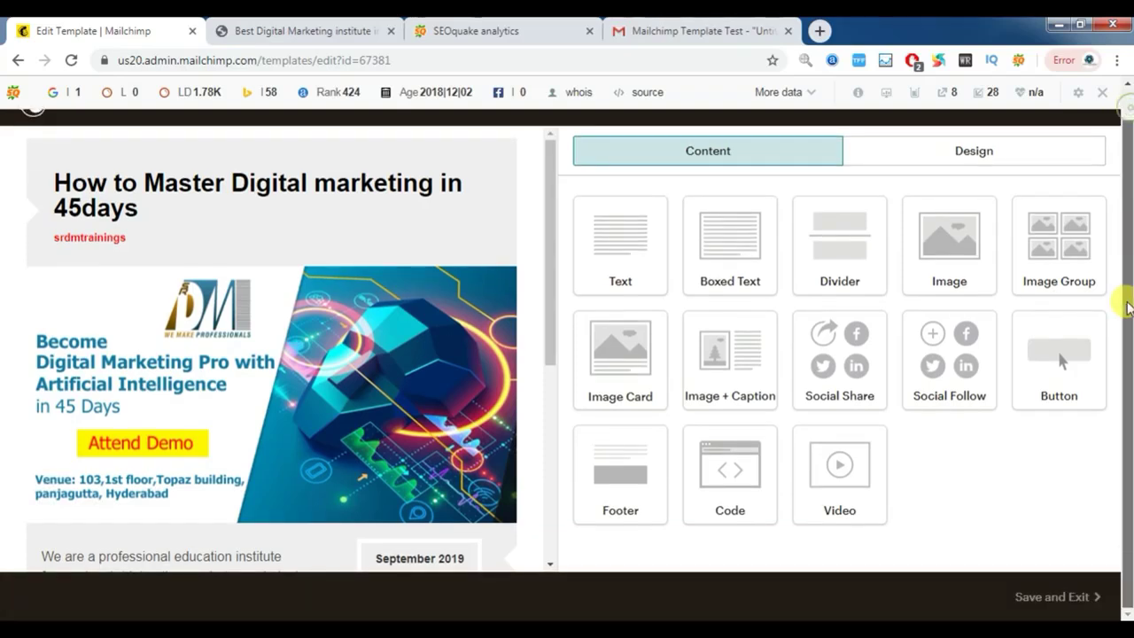
left_click(1057, 612)
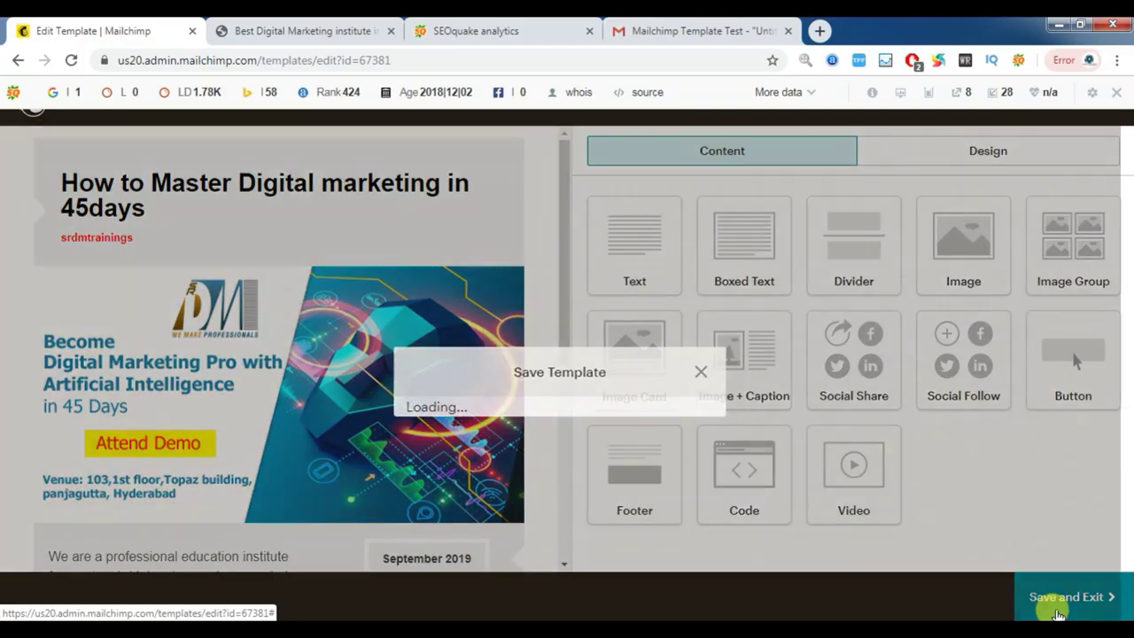
left_click(578, 383)
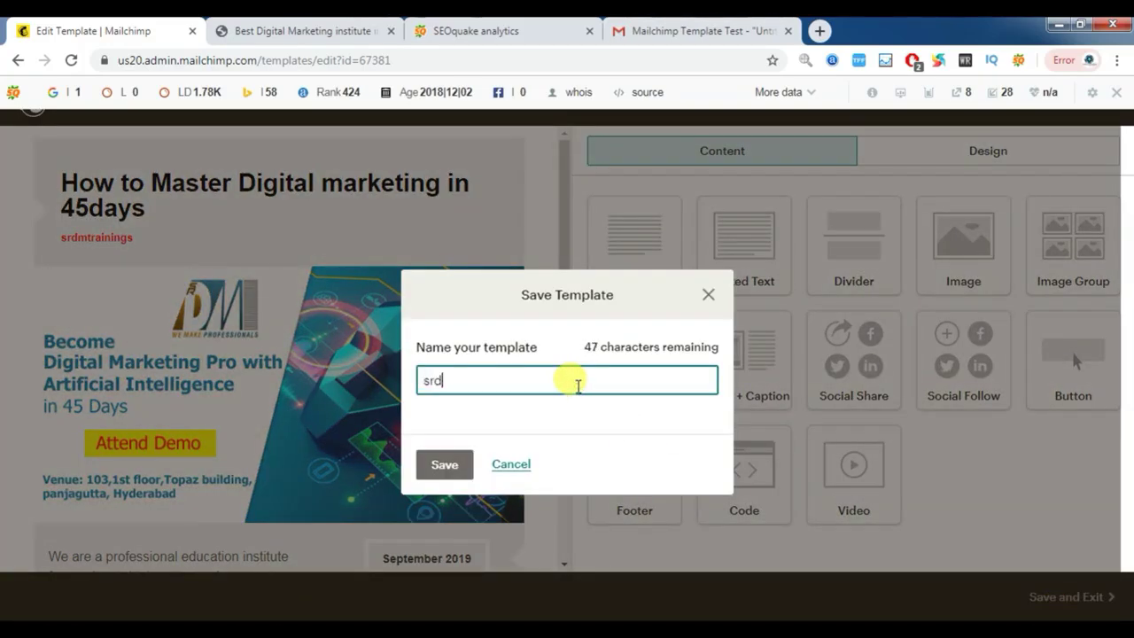
type("srdm event mail")
left_click(444, 464)
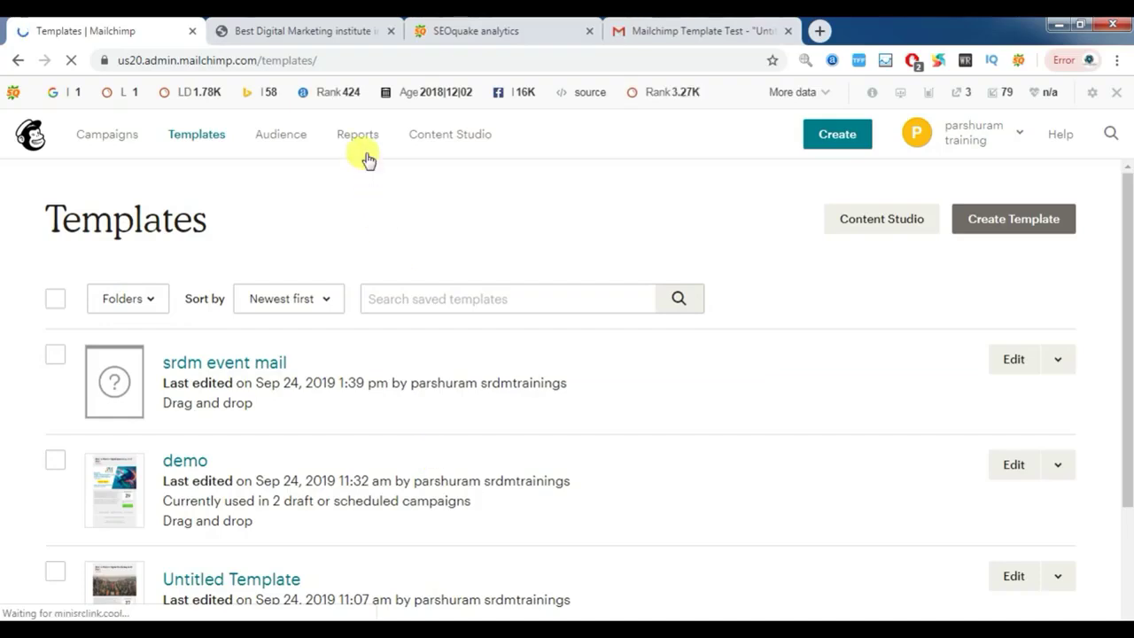
Step: Look through the Audience section, then open Templates with 'srdm event mail' listed first
left_click(296, 143)
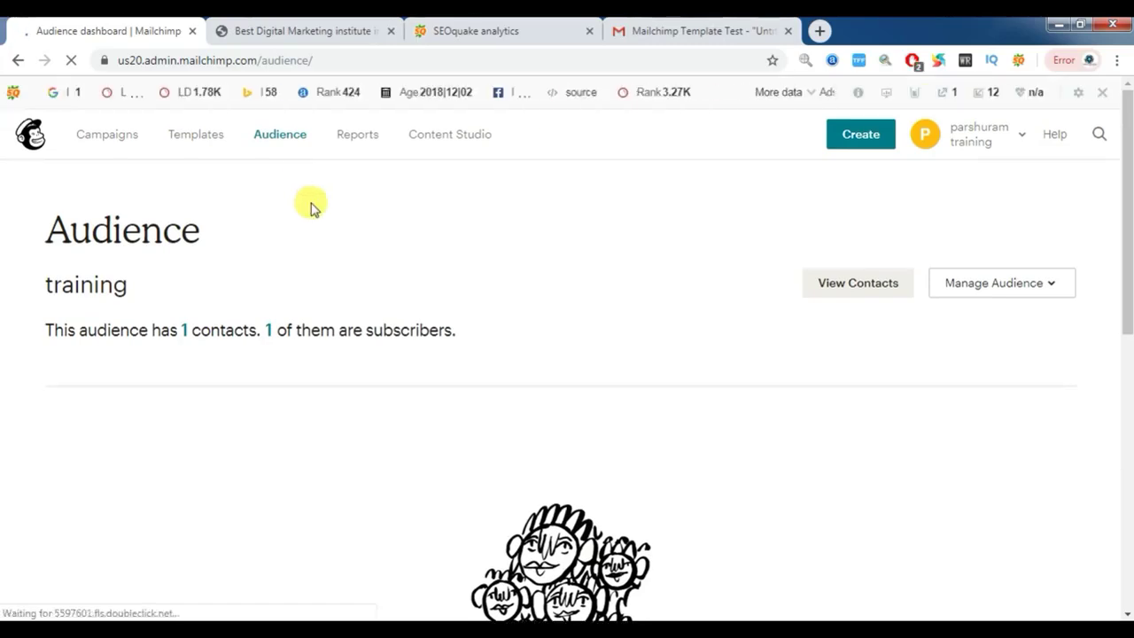
scroll(312, 207, "down", 1)
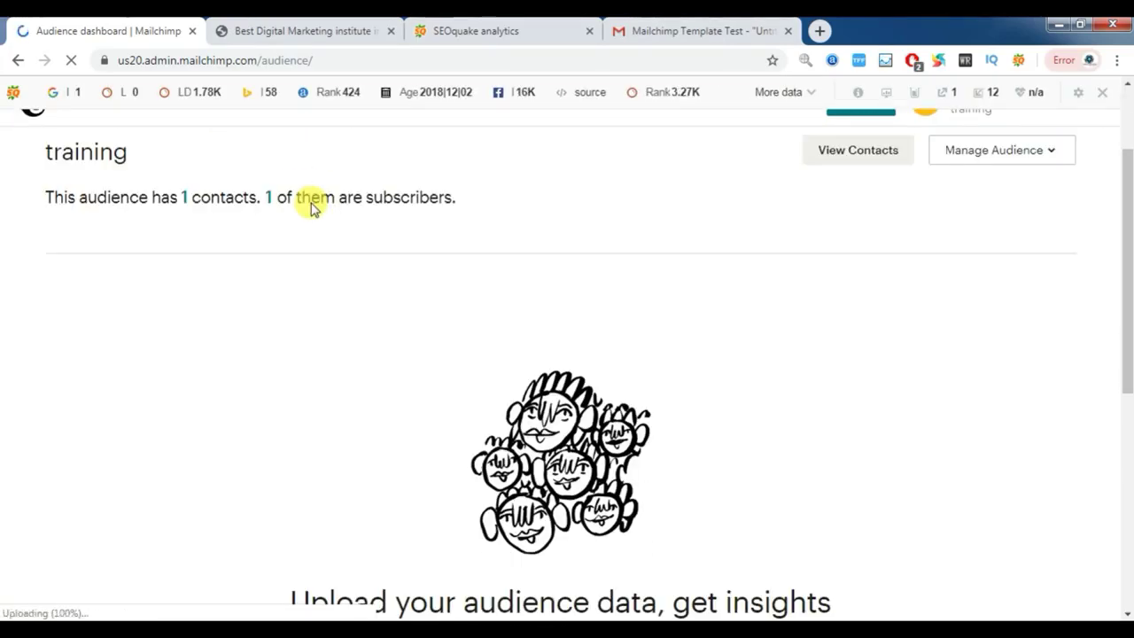
scroll(312, 206, "down", 5)
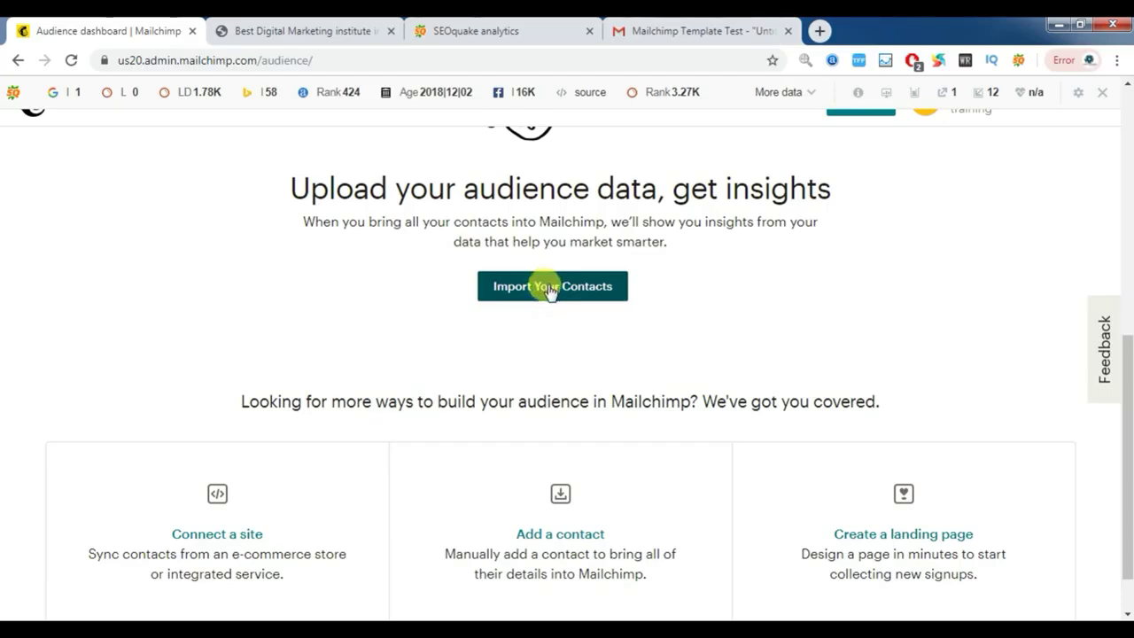
scroll(549, 288, "up", 5)
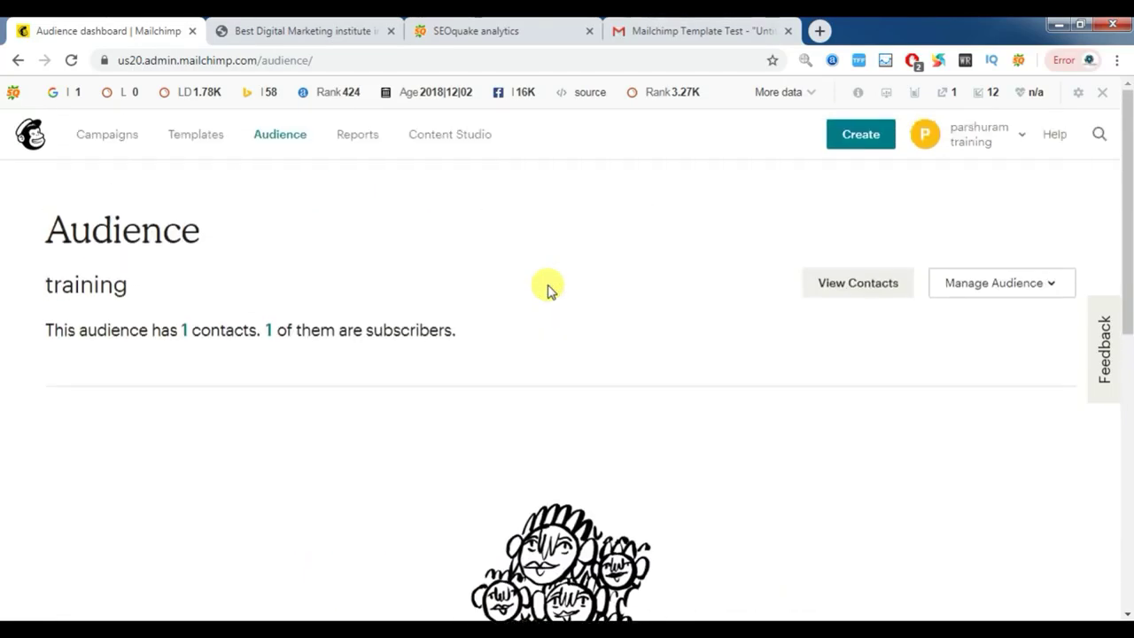
left_click(197, 144)
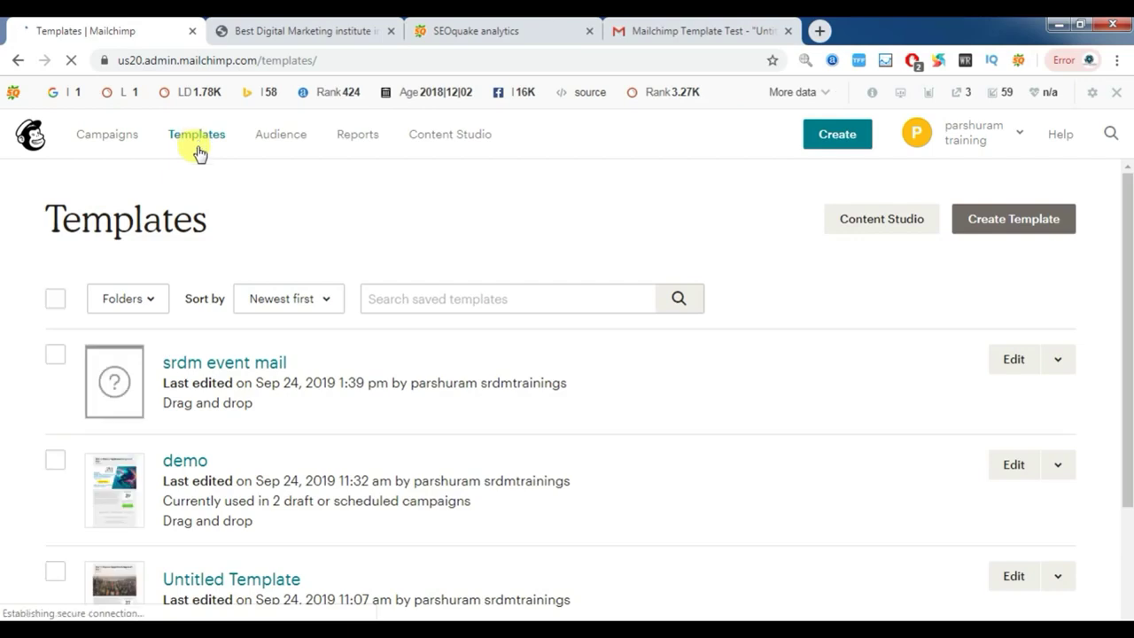
Step: Create a new campaign from the 'srdm event mail' template's actions menu
left_click(1060, 360)
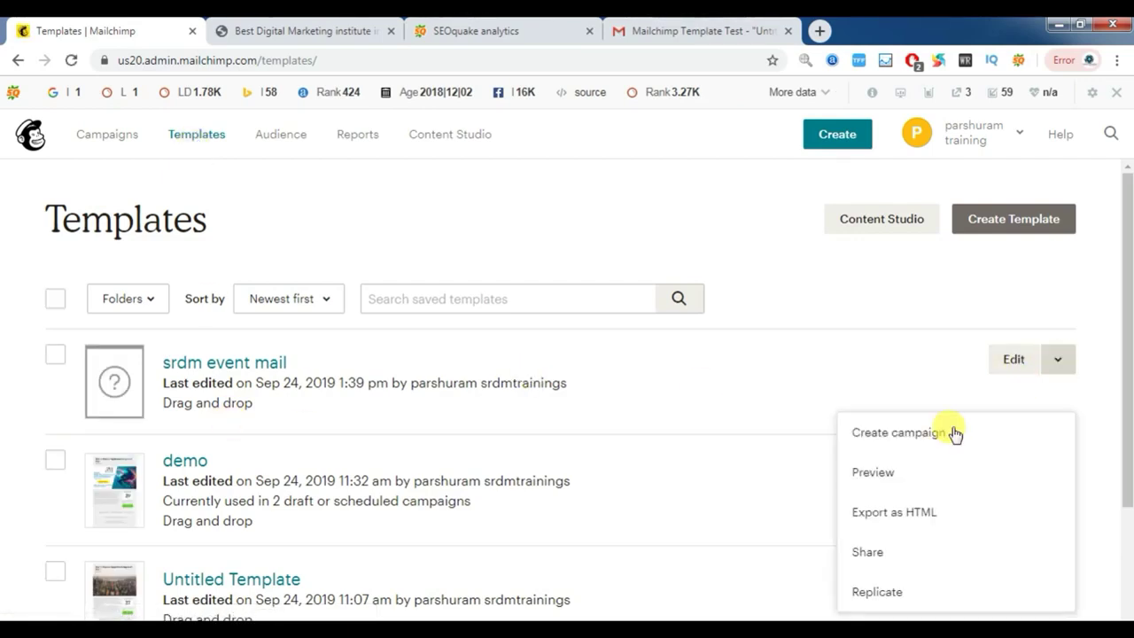
left_click(898, 434)
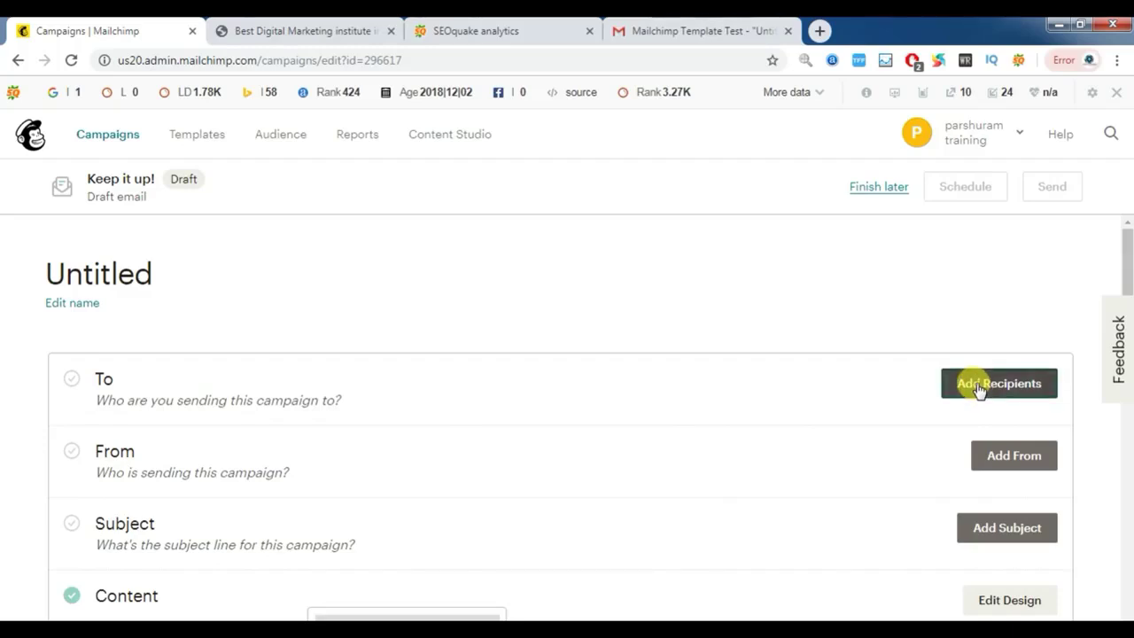
left_click(979, 388)
left_click(413, 466)
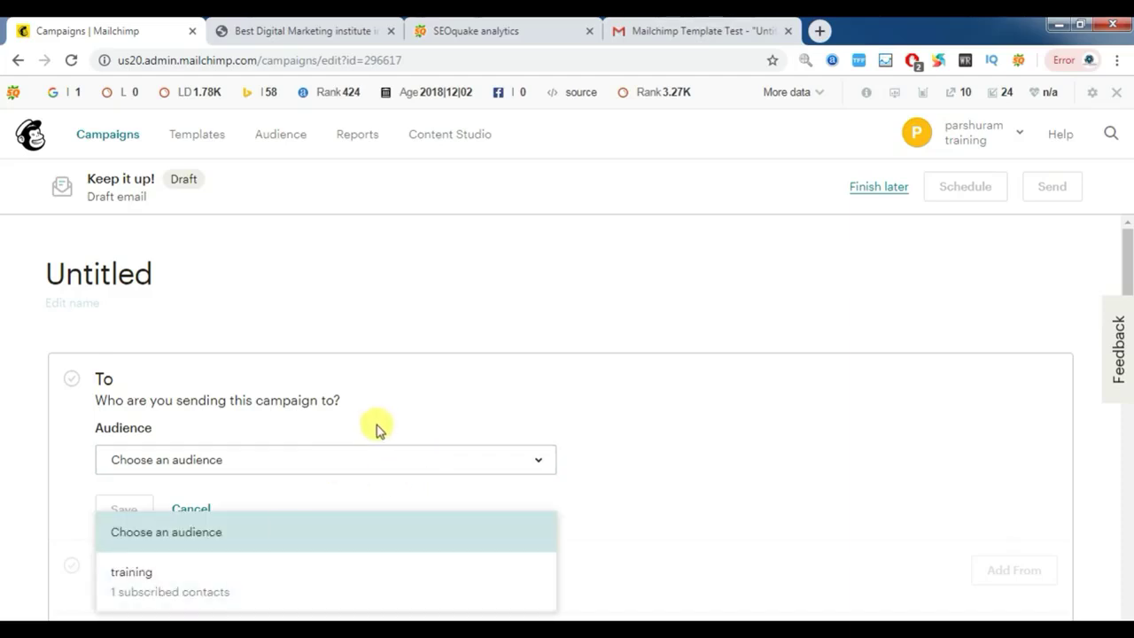
left_click(443, 353)
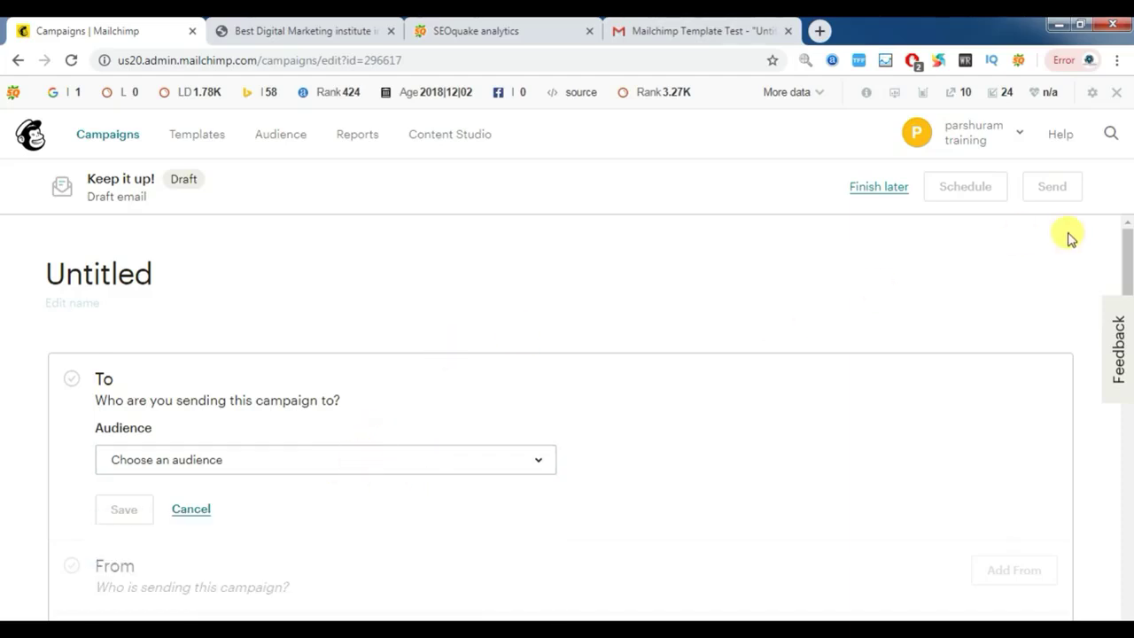
left_click_drag(1122, 246, 1122, 292)
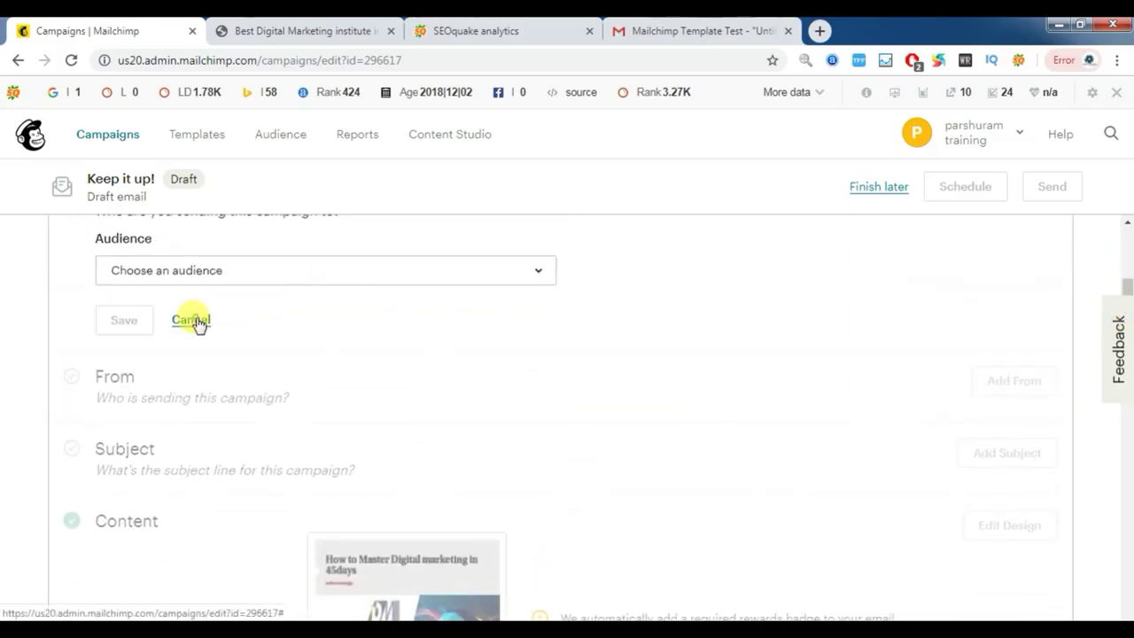
left_click(191, 320)
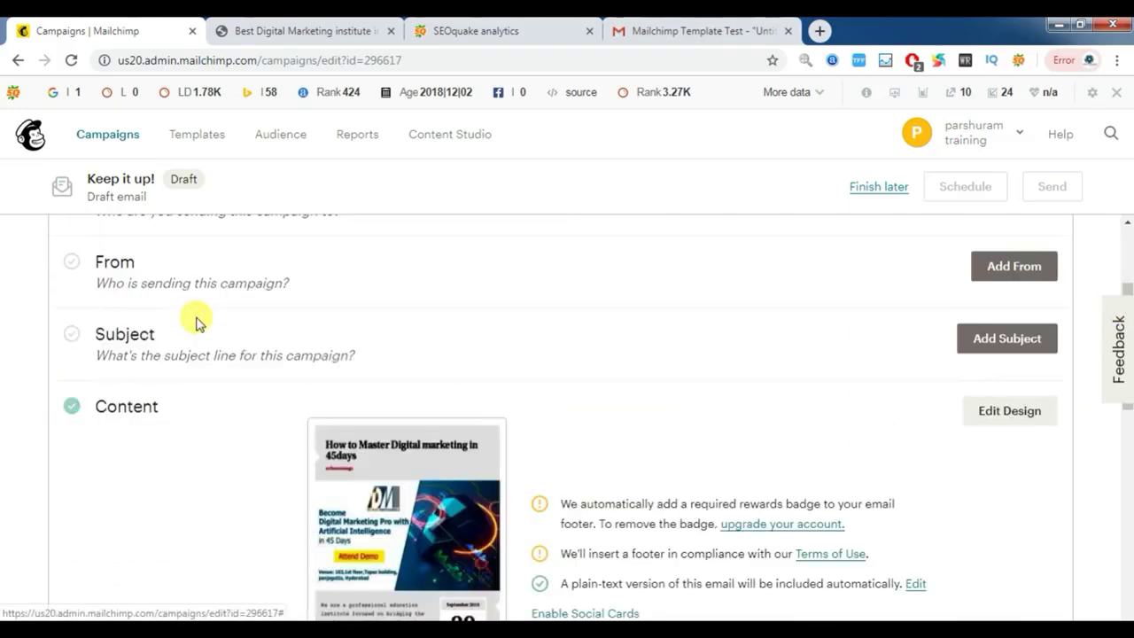
Step: Set the From name to 'srdm trainings', enter the institute's sender email address, and save
left_click(1019, 267)
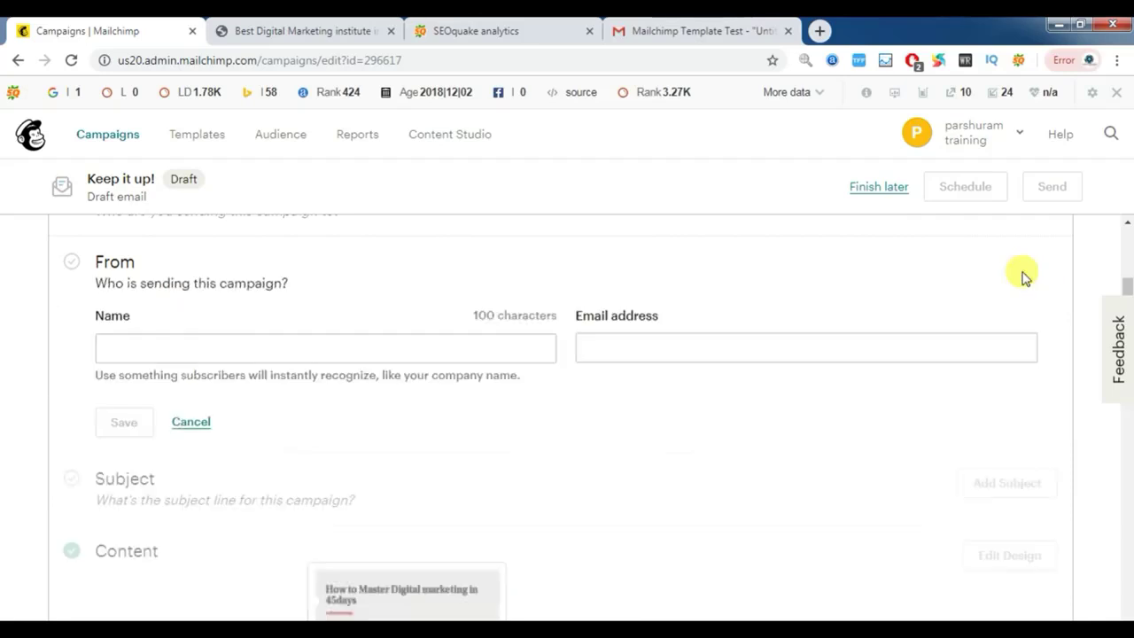
left_click(505, 349)
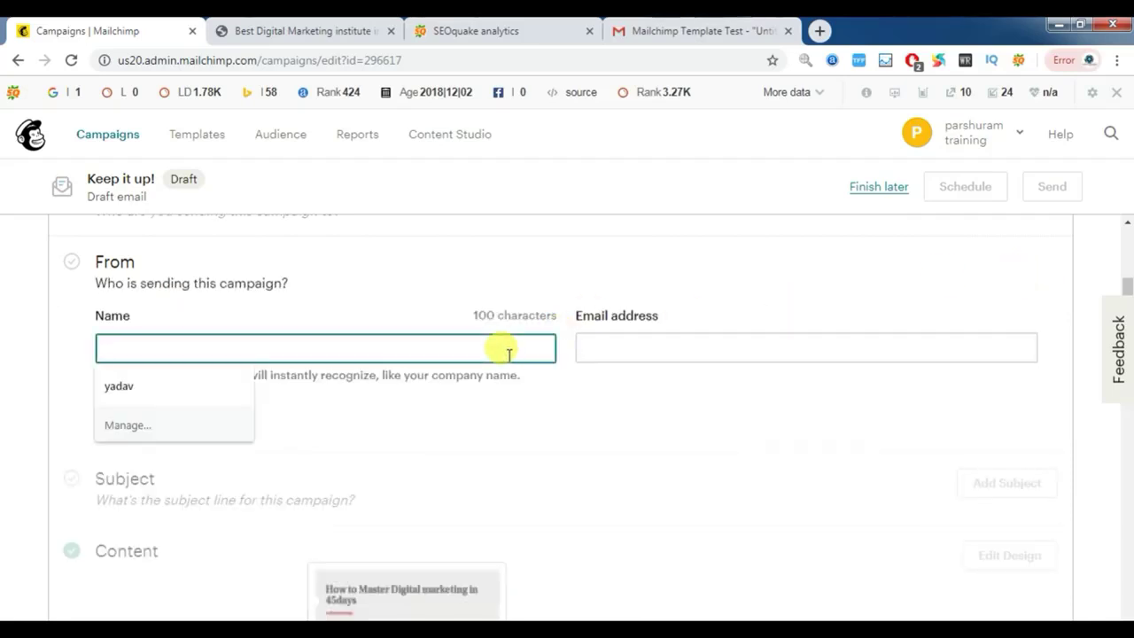
type("parshuram")
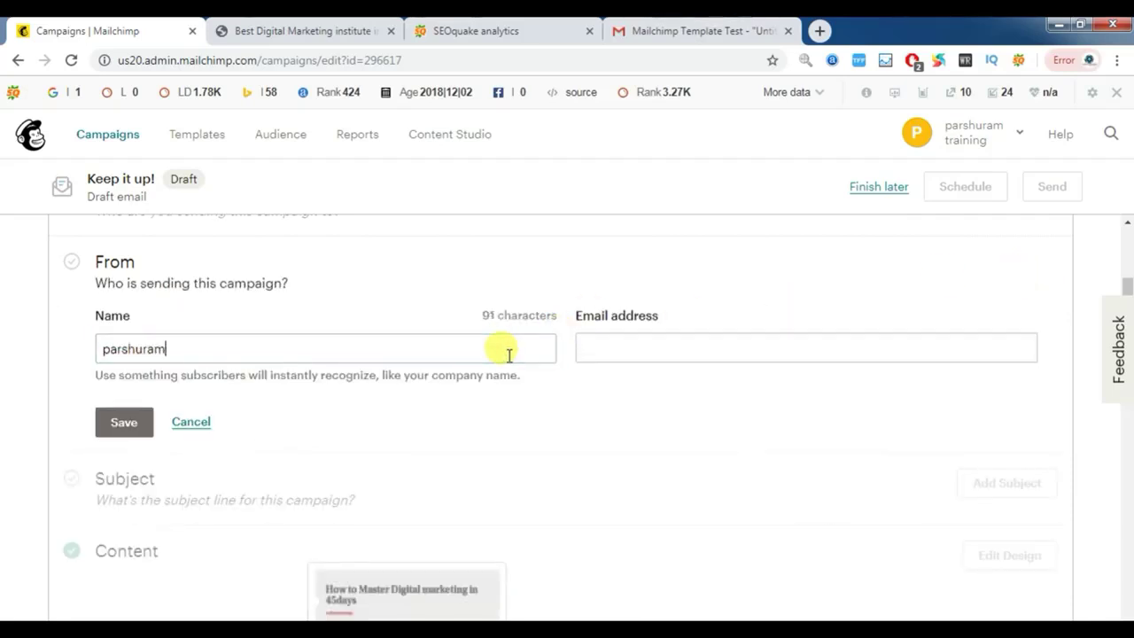
key("ctrl+a")
type("srdm trai n")
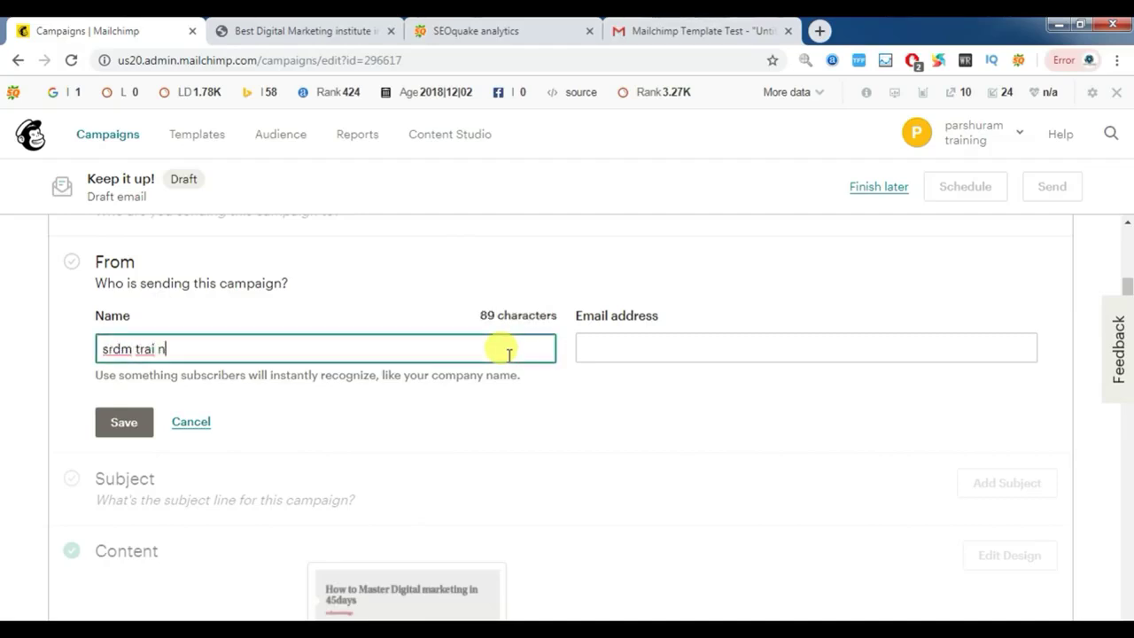
key("BackSpace")
key("BackSpace")
type("nings")
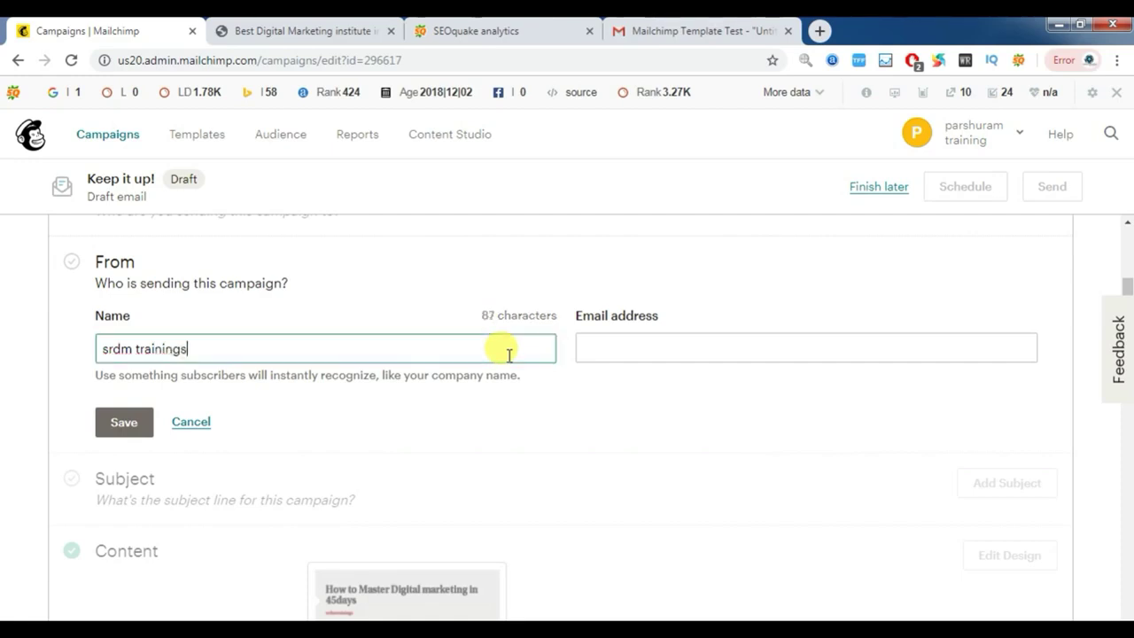
key("Tab")
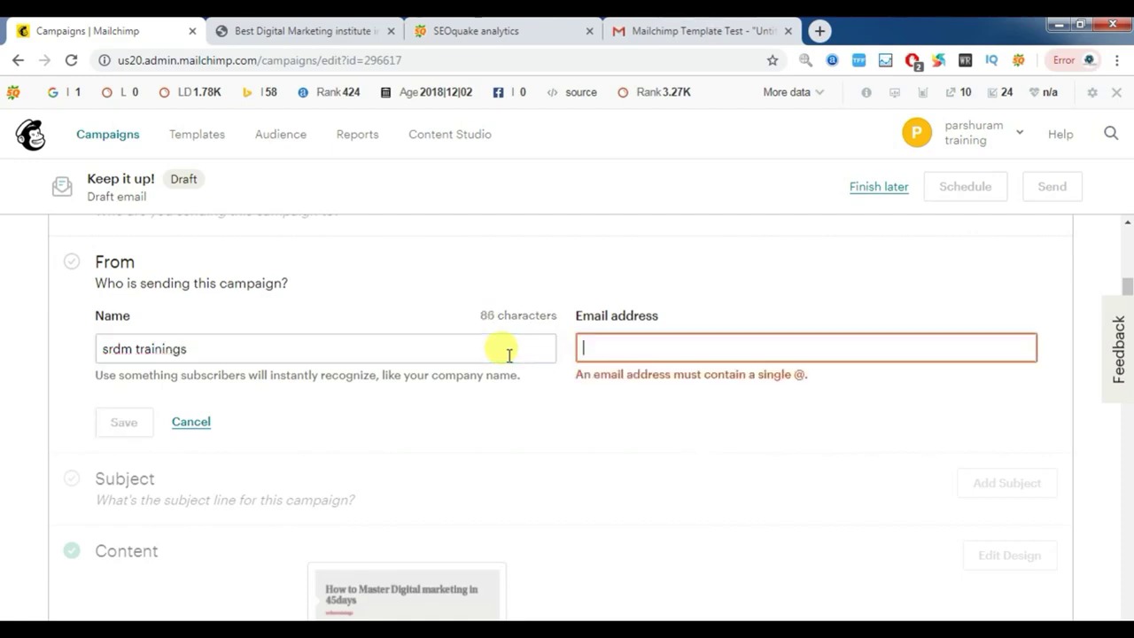
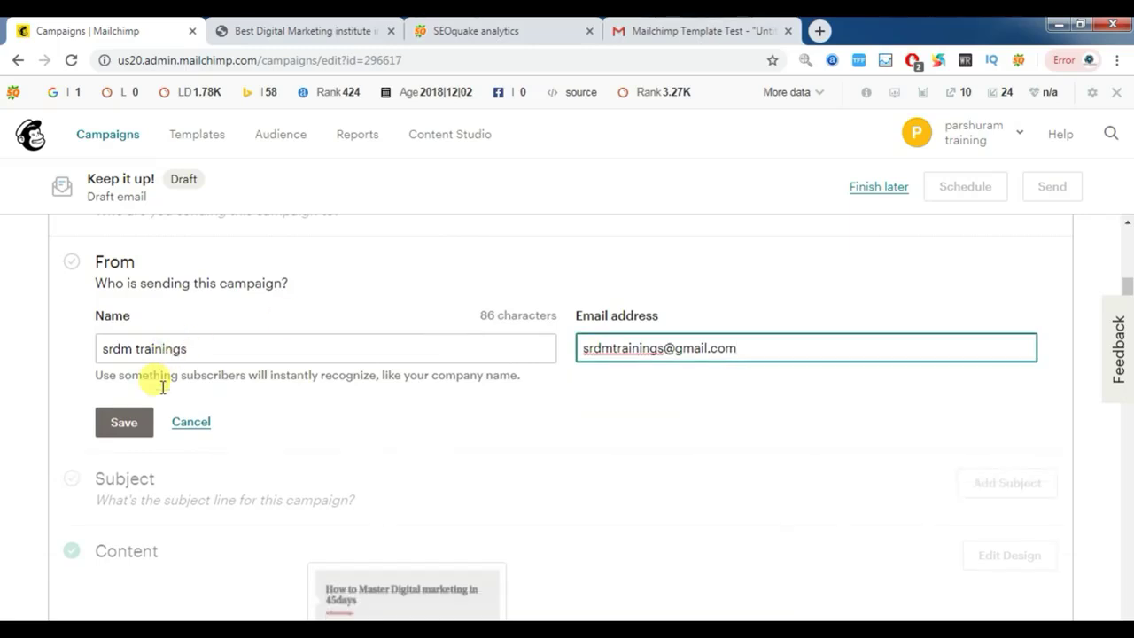
left_click(146, 424)
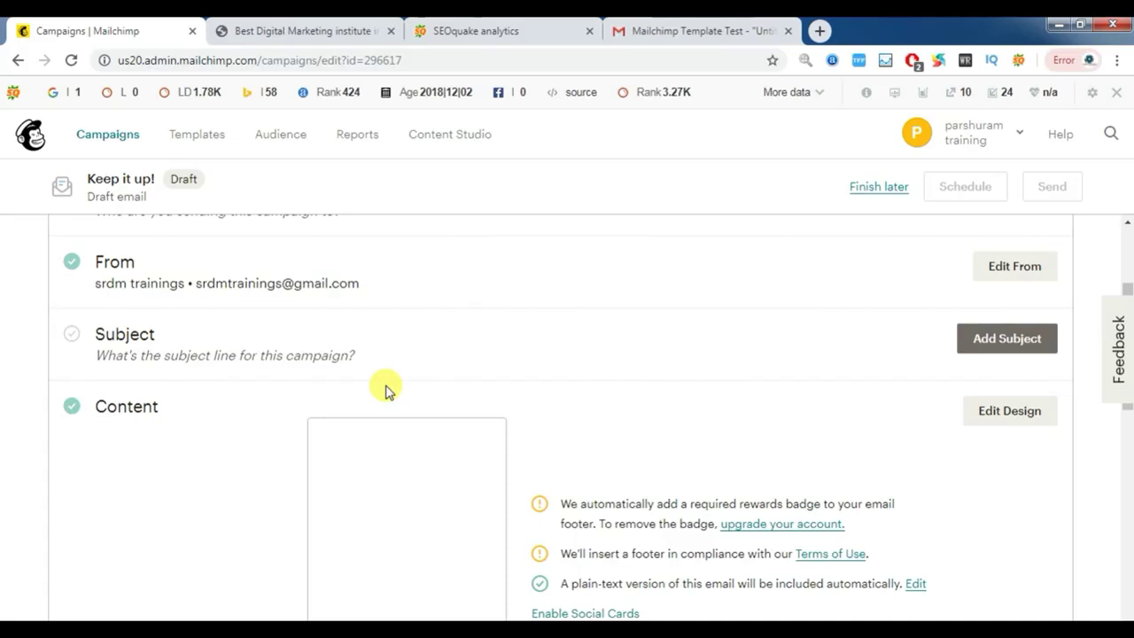
Step: Save the subject 'This event helps you how to learn DM in practical way'
left_click(996, 342)
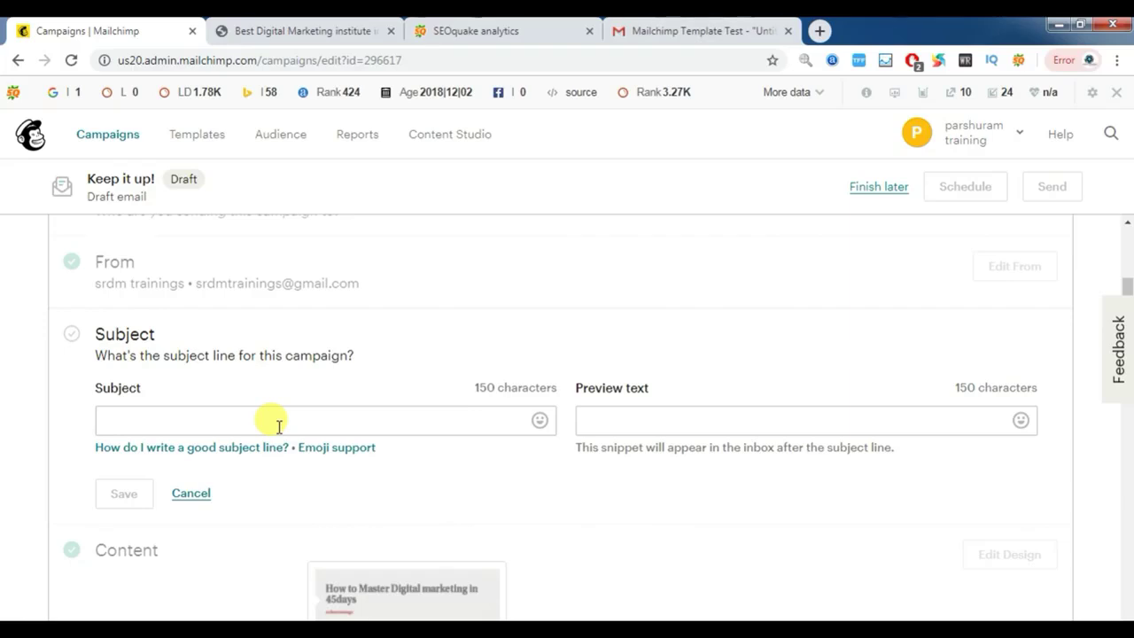
left_click(278, 426)
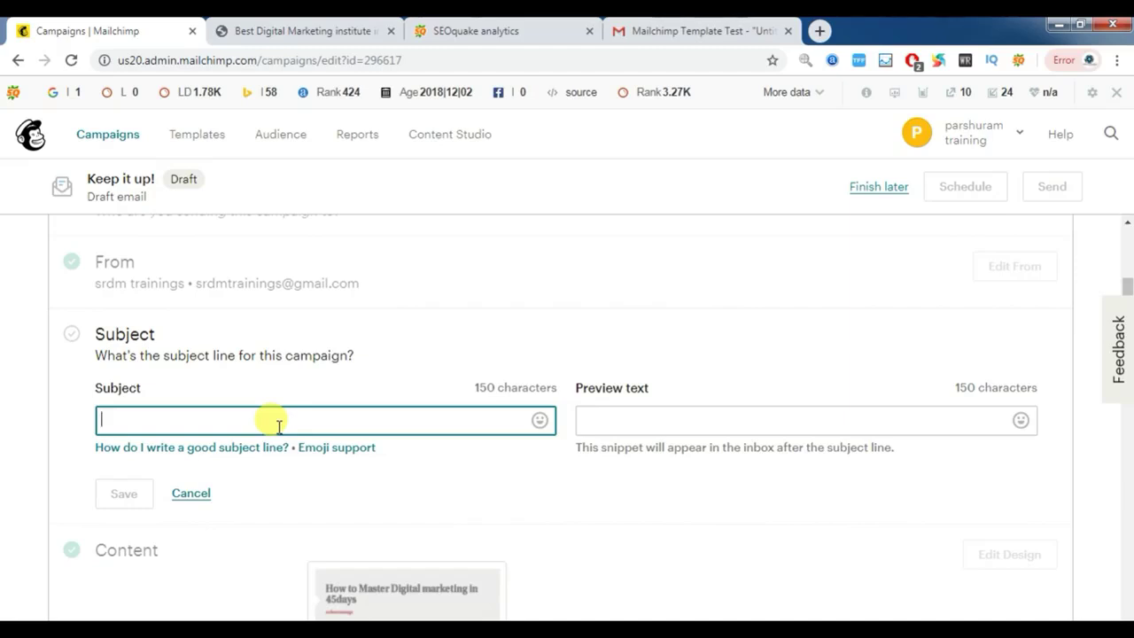
type("This event helu")
key("BackSpace")
type("ps you ")
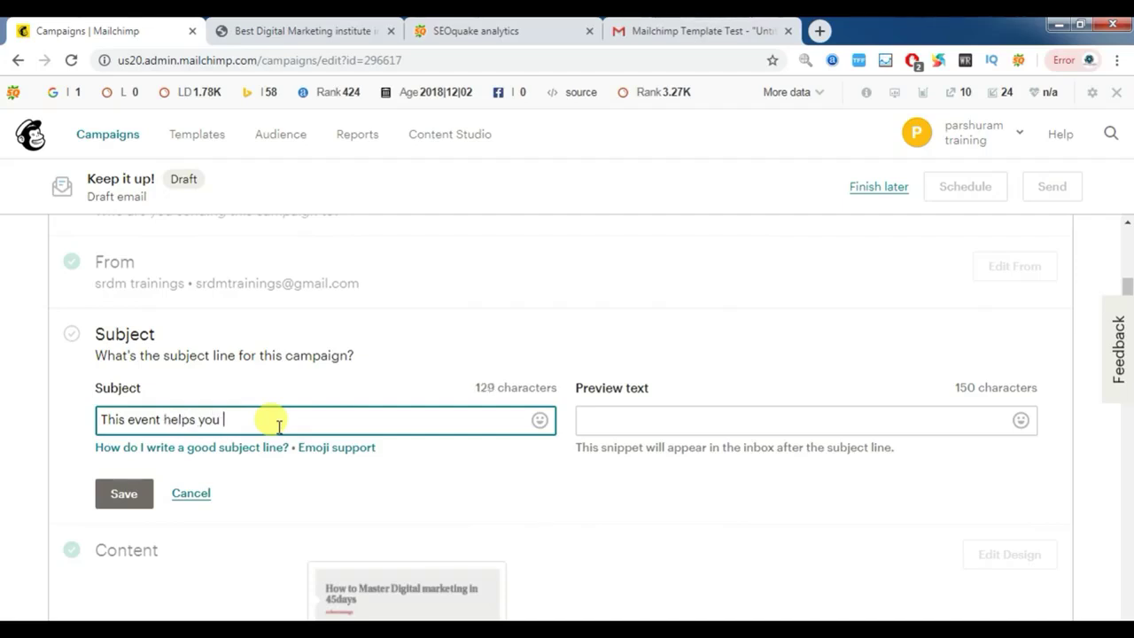
type("how to le")
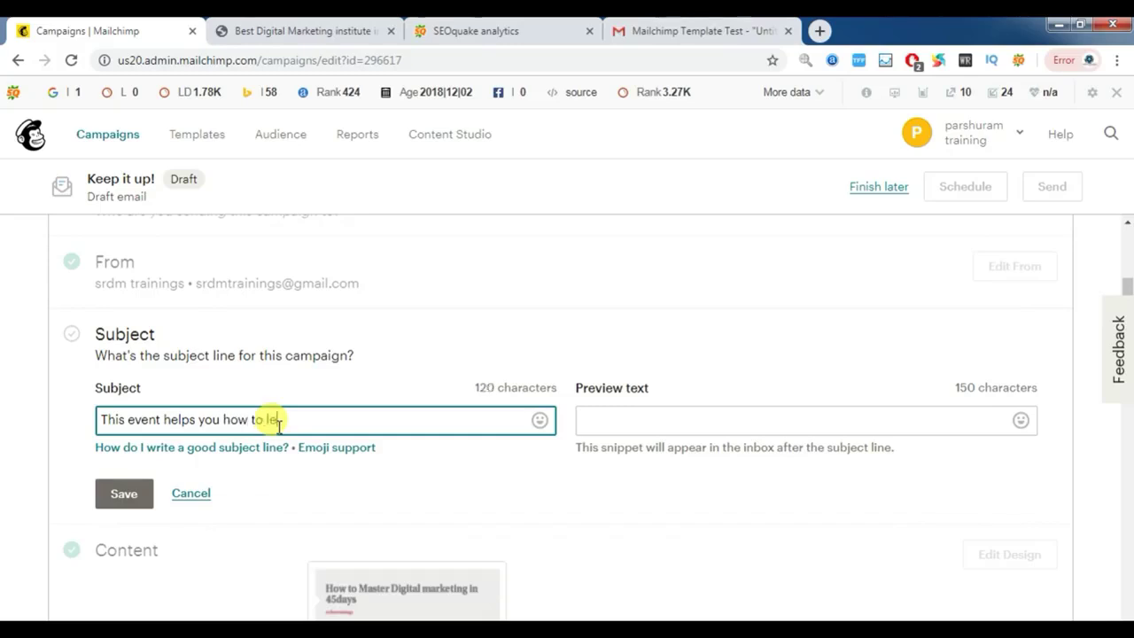
type("arn DM in practical way")
left_click(118, 502)
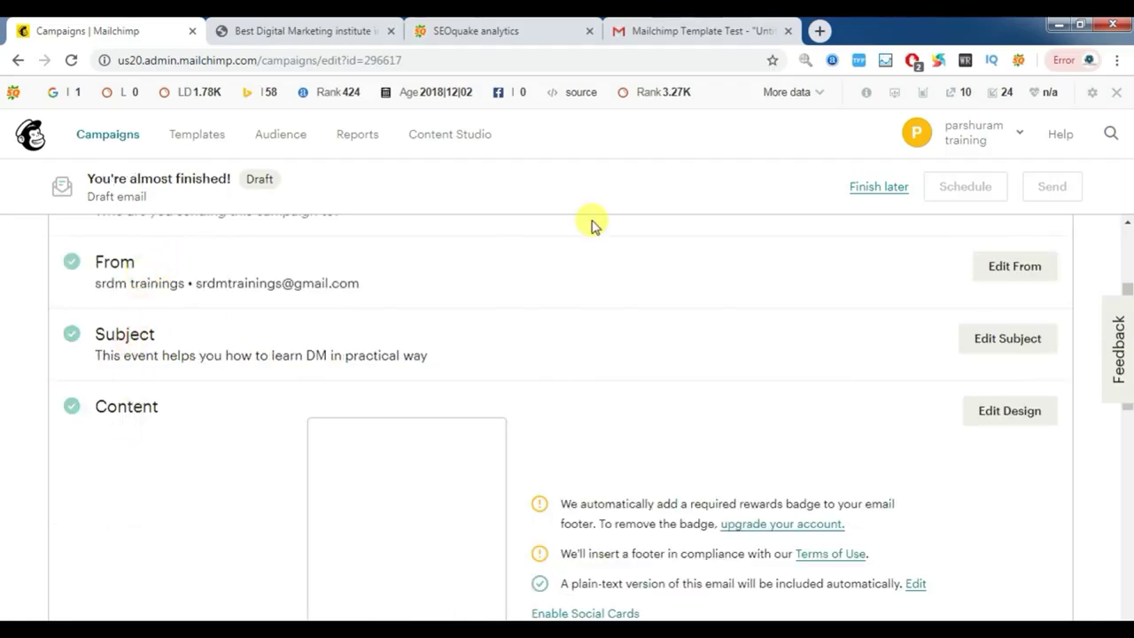
left_click(1127, 437)
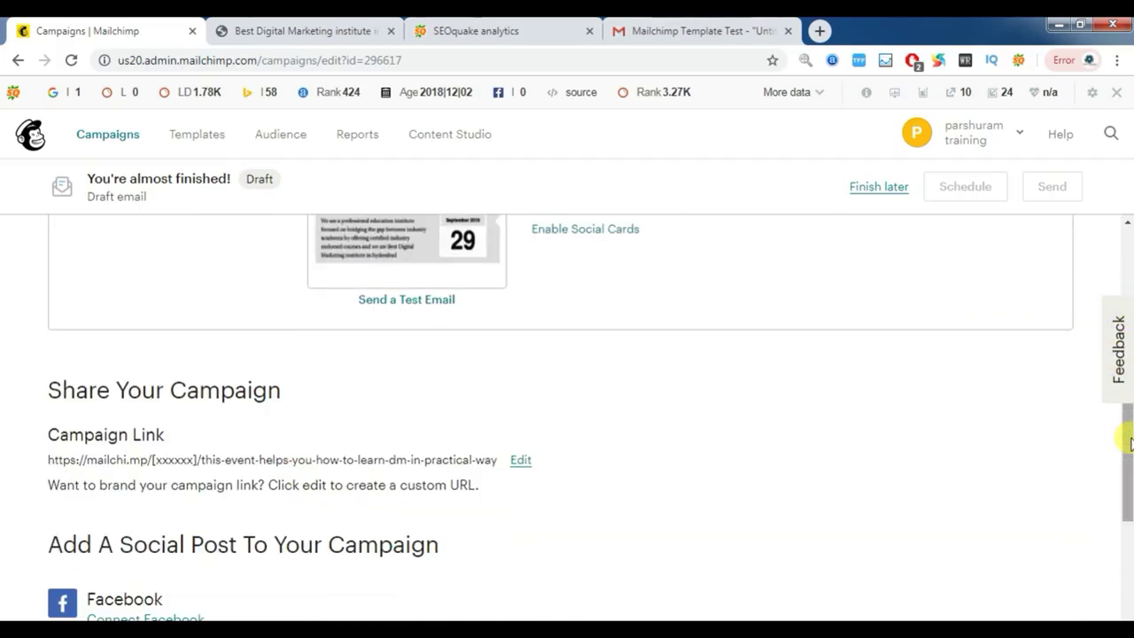
scroll(1127, 461, "down", 3)
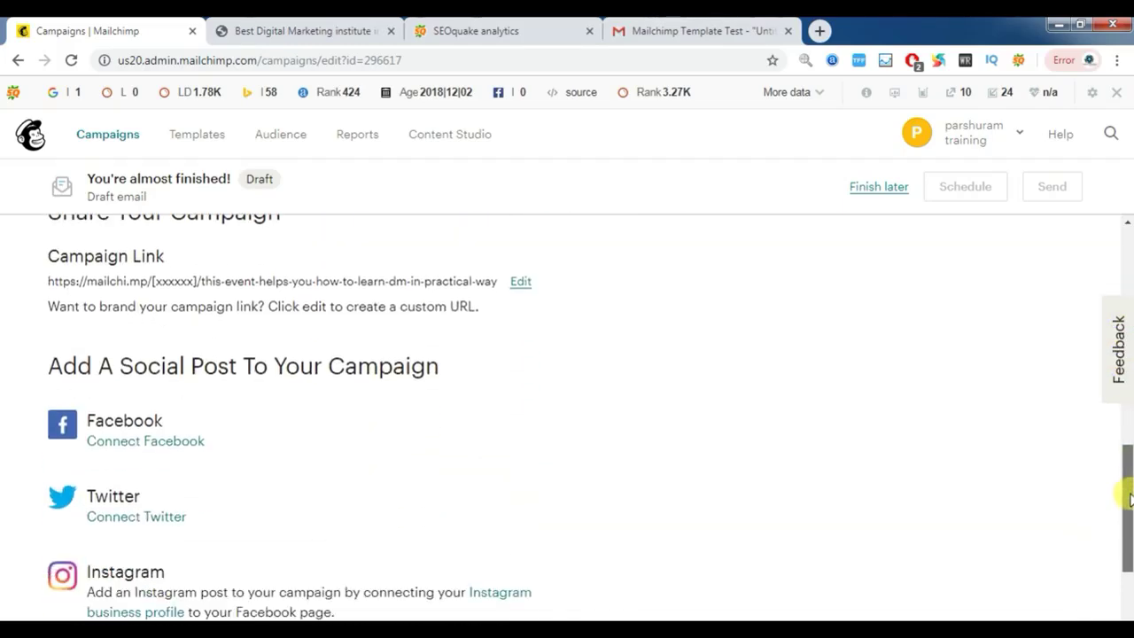
left_click(1126, 281)
left_click(1126, 282)
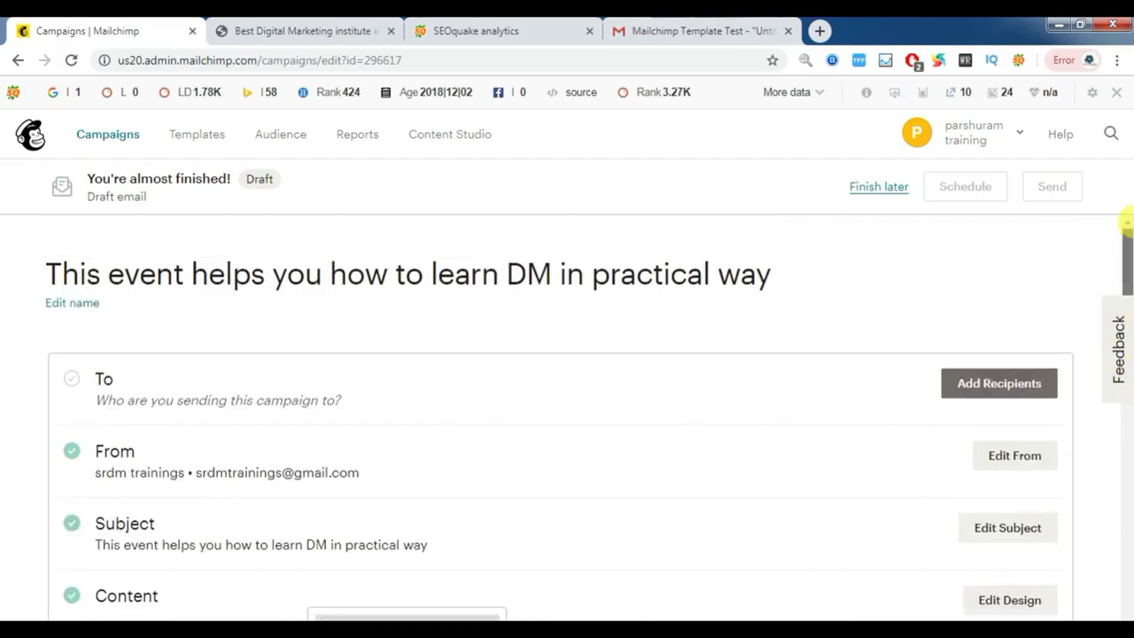